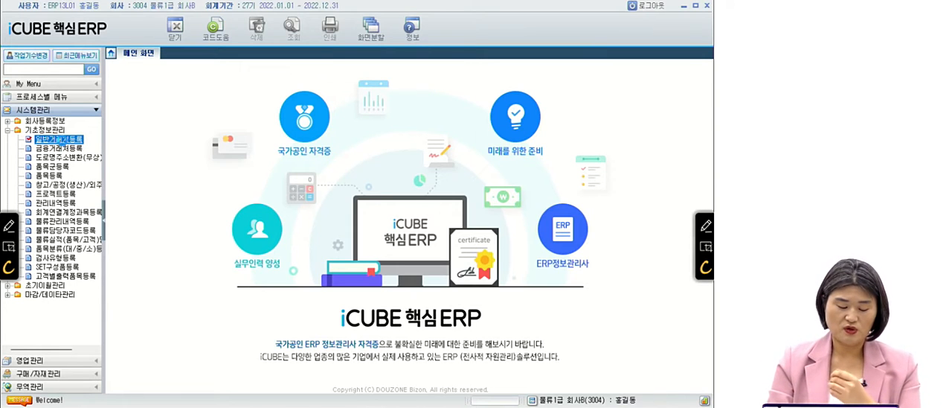
Open the 일반거래처등록 page and search the 거래처명 column for 대흥.
click(64, 140)
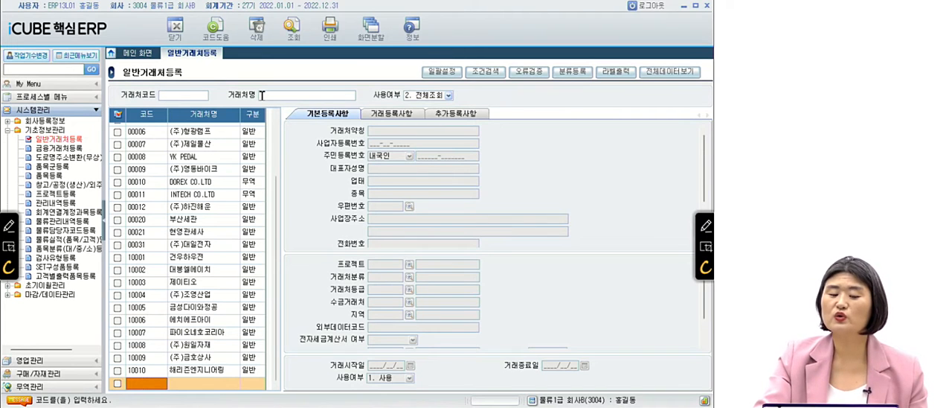
click(201, 131)
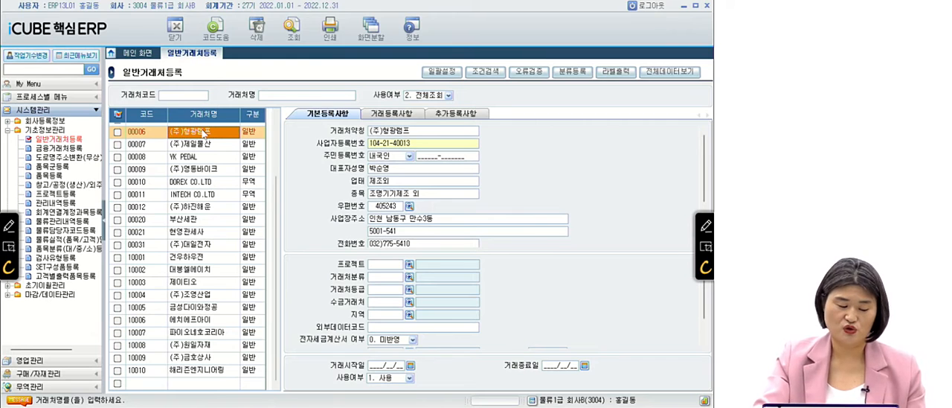
key(ctrl+f)
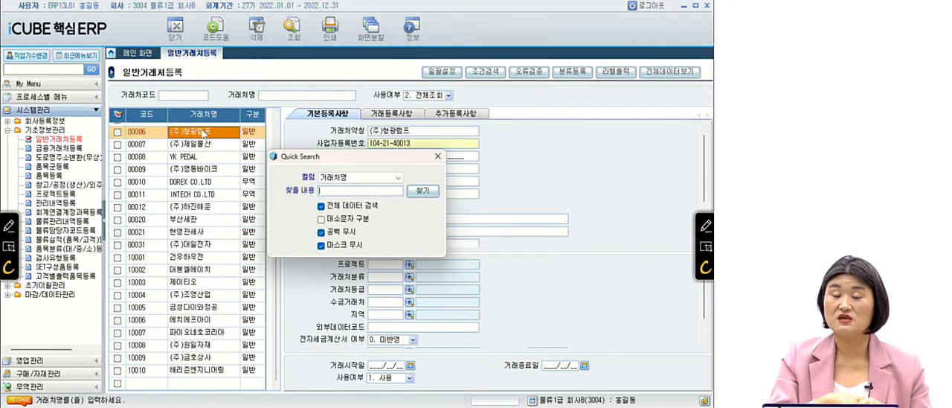
text(EO)
key(BackSpace)
key(BackSpace)
text(대봉)
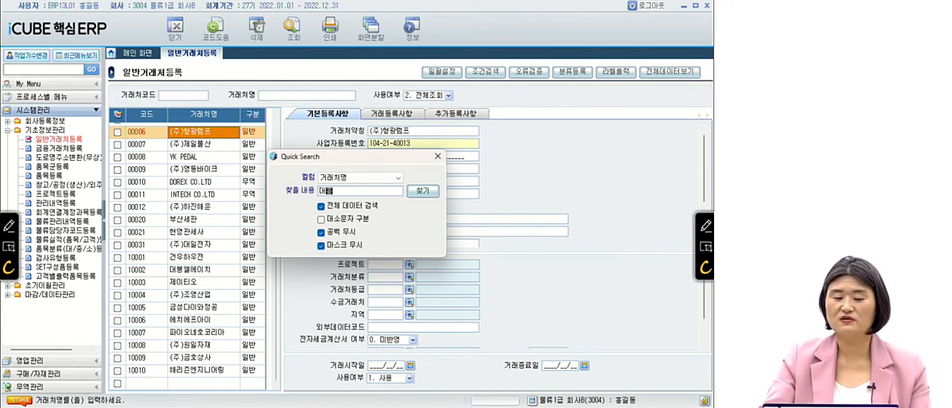
key(Return)
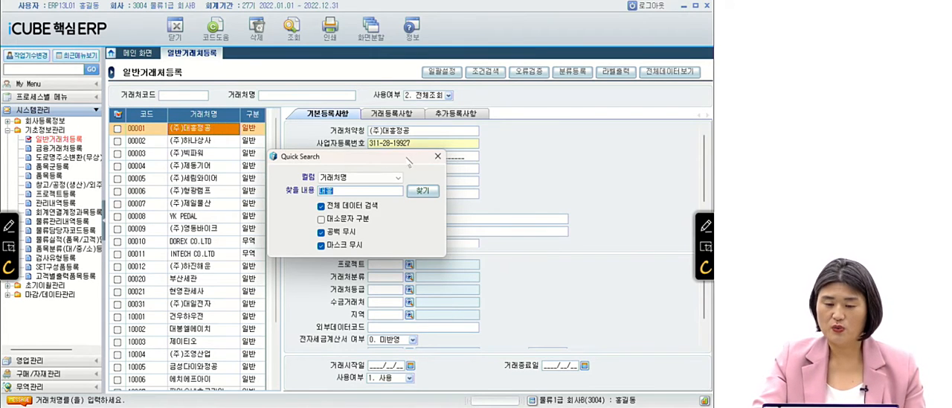
Close the quick search and check the 사업자등록번호 of ㈜대흥정공.
drag(410, 159, 280, 203)
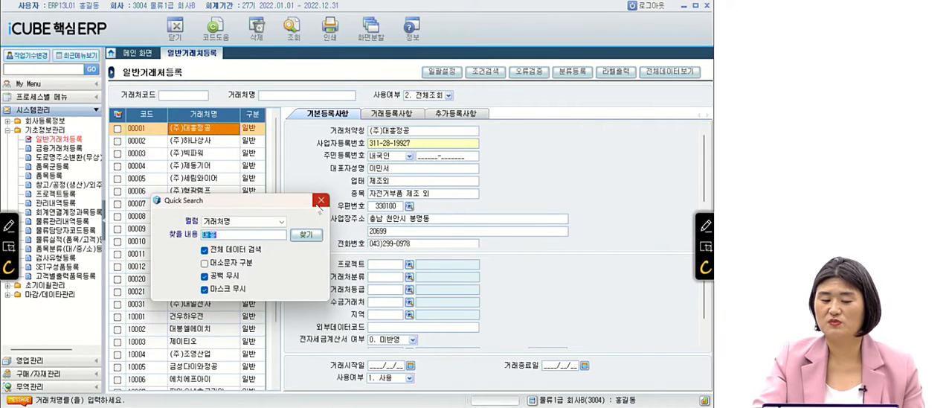
click(319, 201)
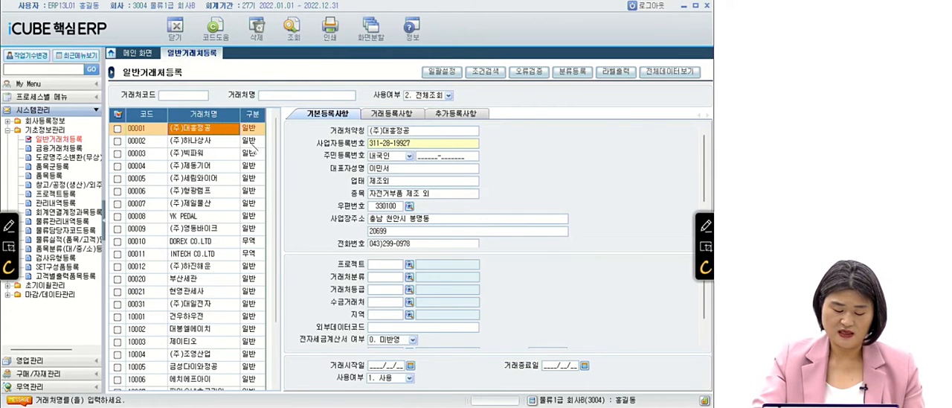
click(408, 145)
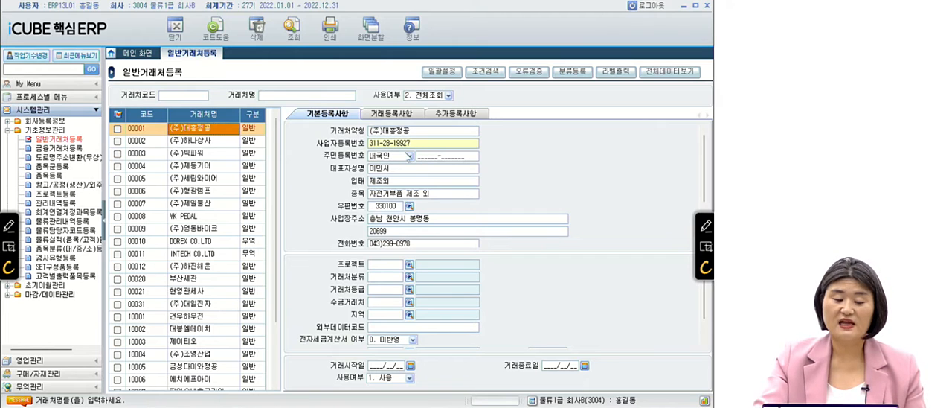
Show the ㈜제일물산 record and check its 사업장주소.
click(195, 206)
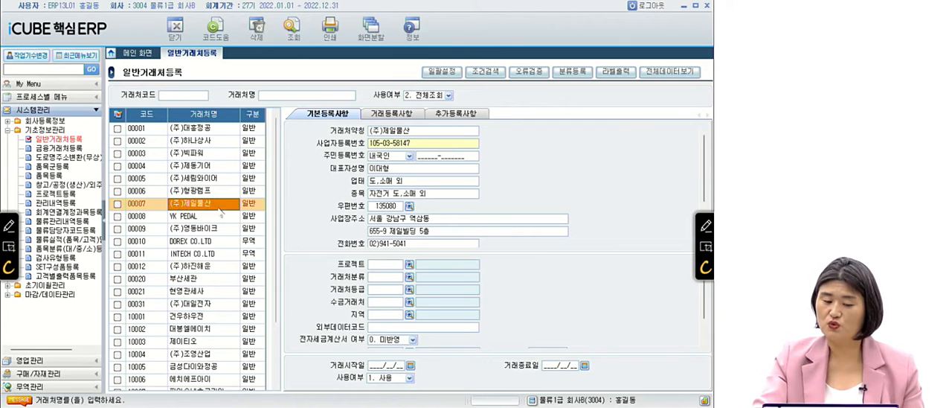
key(ctrl)
key(ctrl)
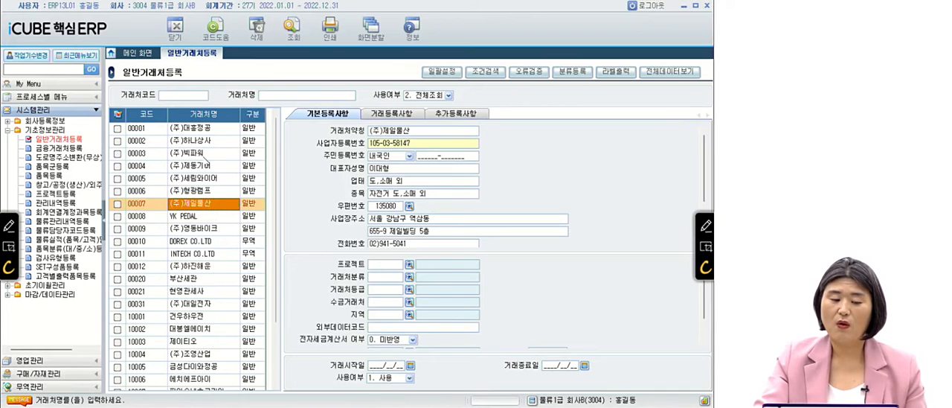
Check the 종목 of ㈜빅파워 and the 대표자성명 of ㈜세림와이어.
click(207, 153)
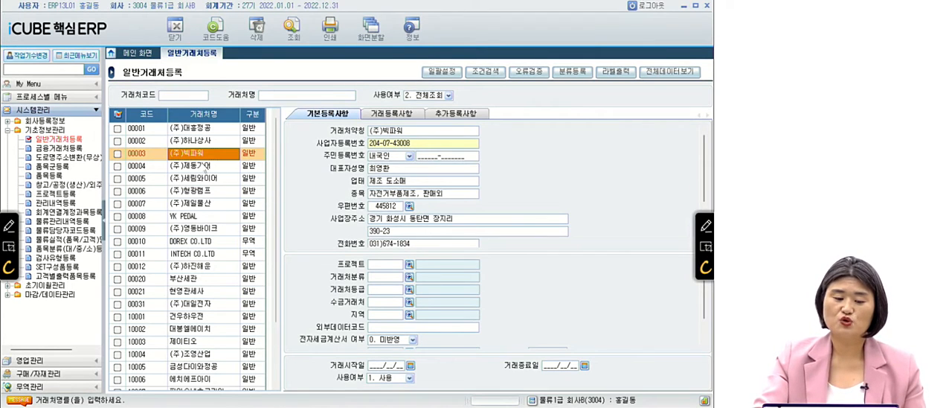
click(210, 181)
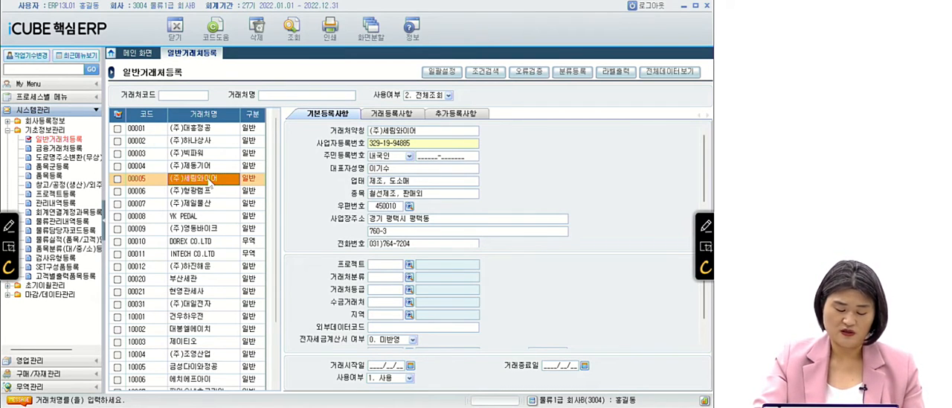
click(390, 169)
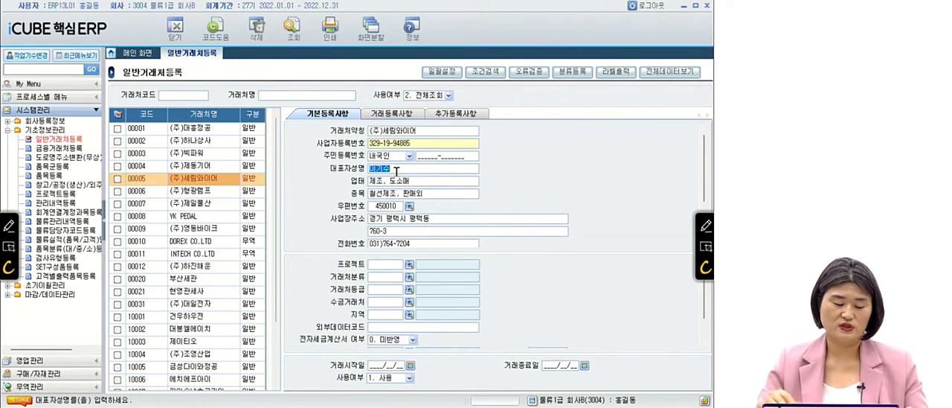
Switch to the exam slides, advance to question 02 and mark the word 품목 in its first line with the red pen.
key(alt+Tab)
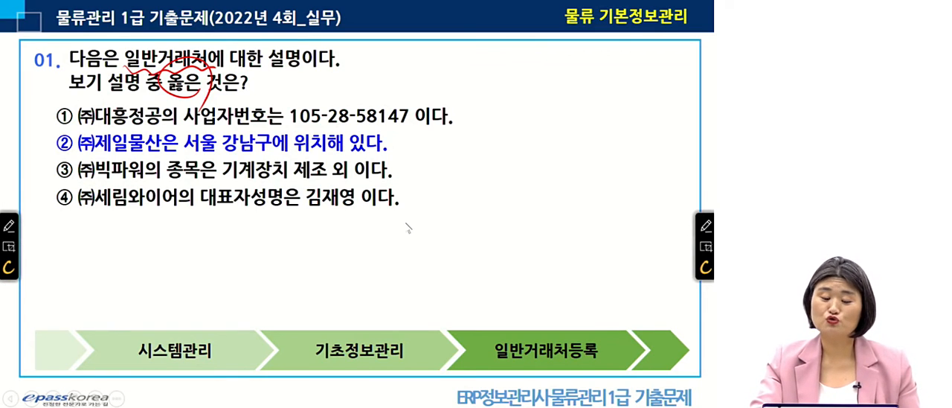
key(Right)
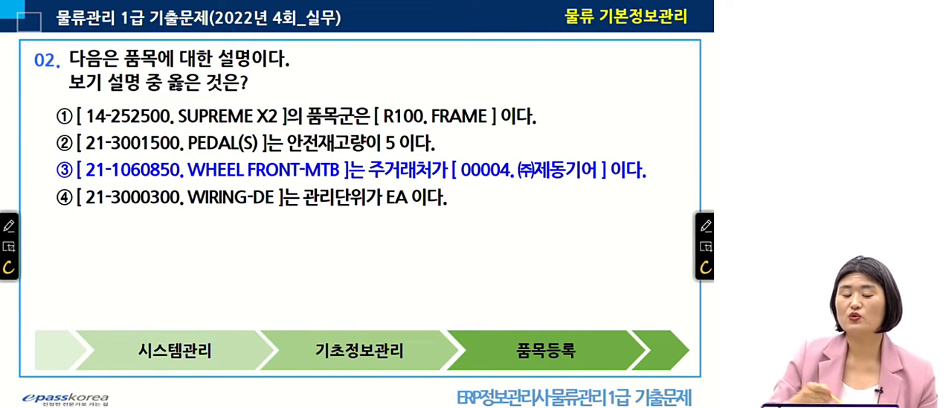
mouse_move(133, 43)
mouse_down()
mouse_move(113, 62)
mouse_move(140, 77)
mouse_move(177, 62)
mouse_move(148, 80)
mouse_up()
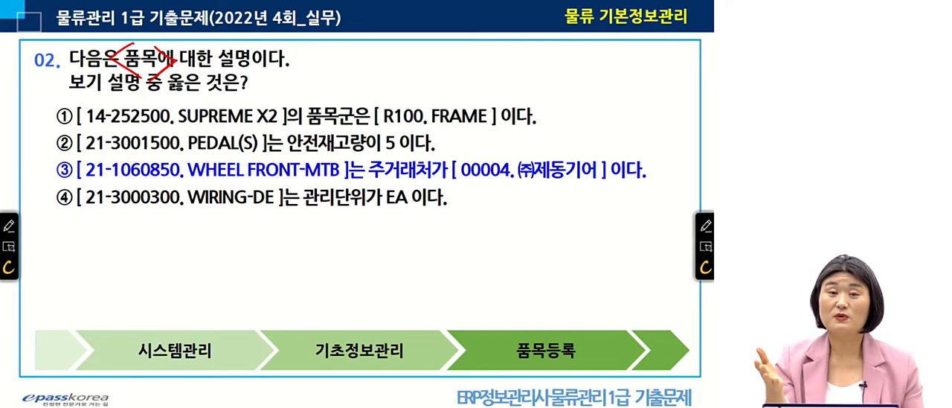
Switch back to iCUBE 핵심ERP, open the 품목등록 page and retrieve the item list with no filters set.
key(alt+Tab)
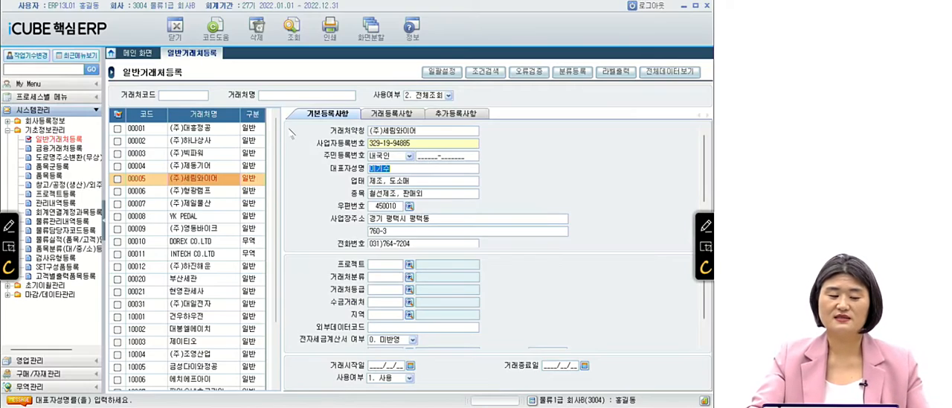
click(47, 176)
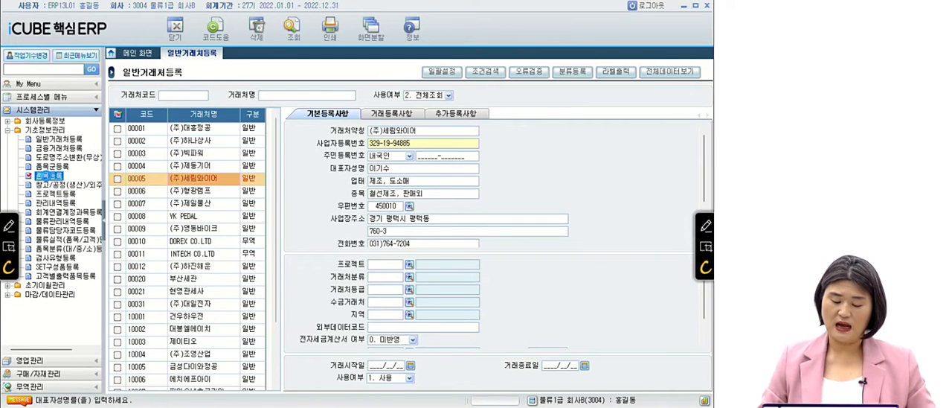
double_click(48, 176)
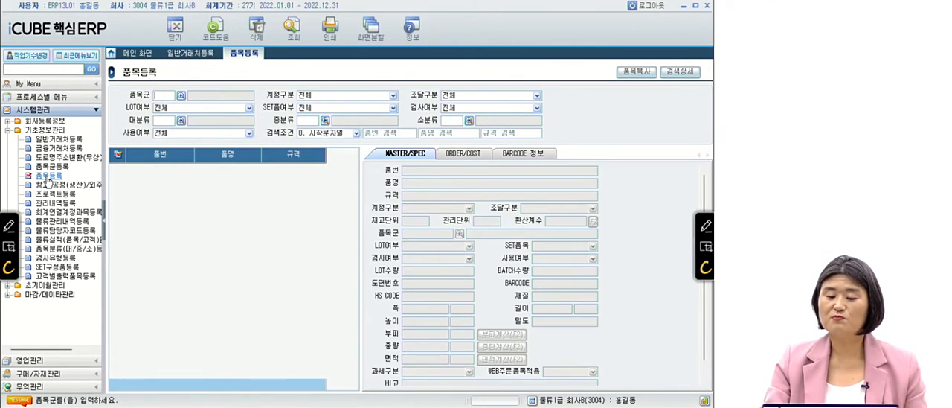
key(Return)
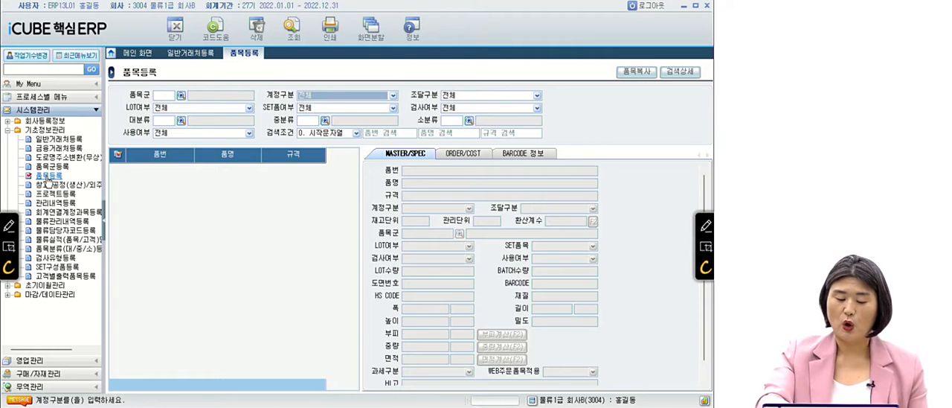
key(F12)
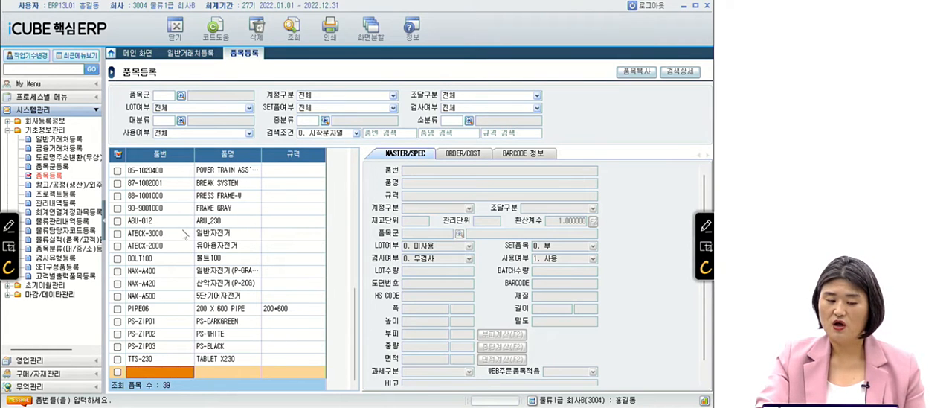
Search the 품번 column for 14-252500 and check the 품목군 of that item.
click(175, 174)
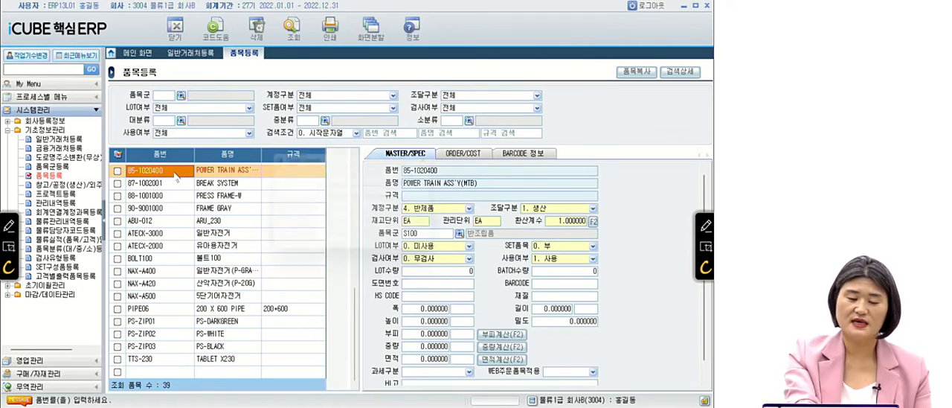
key(ctrl+f)
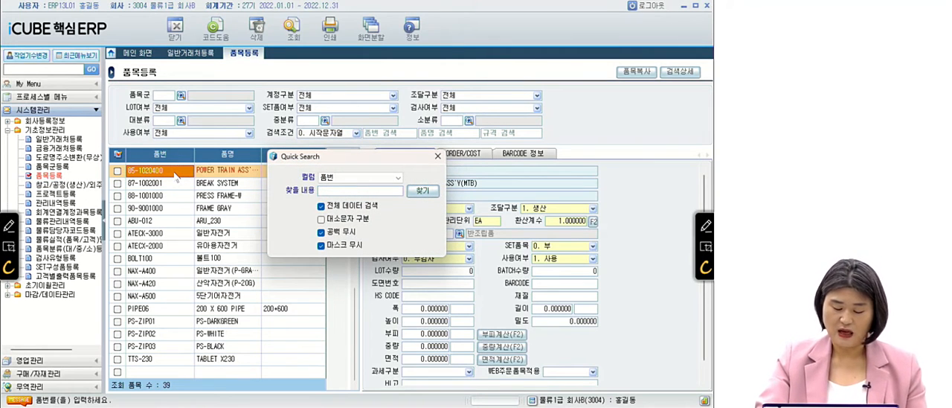
text(14-252500)
key(Return)
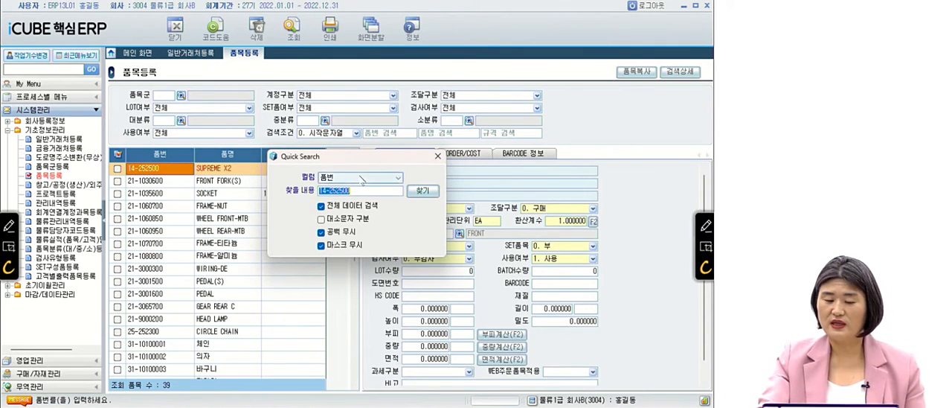
click(439, 157)
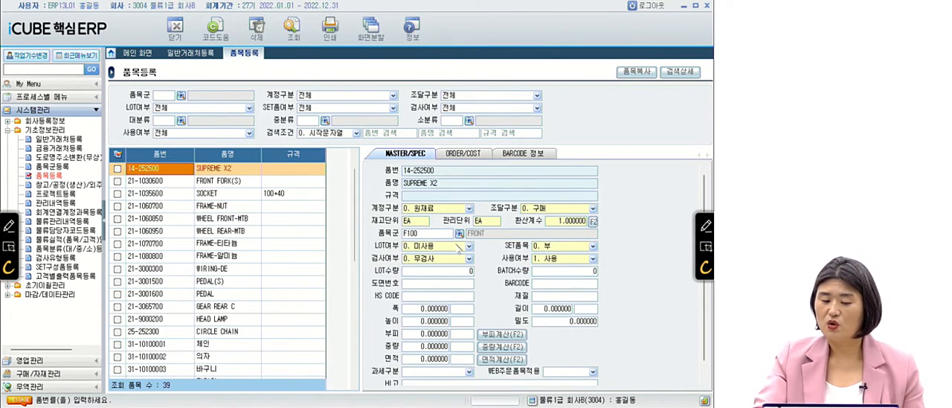
click(429, 234)
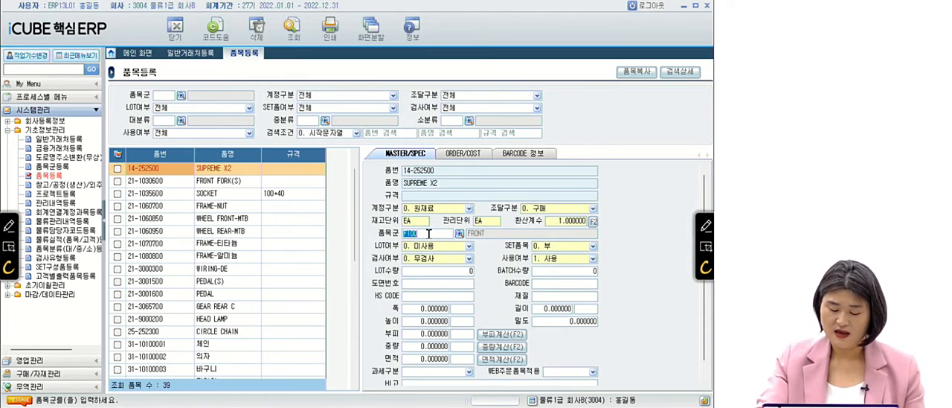
Search the 품번 column for 21-3001500 and close the quick search on that item.
click(164, 171)
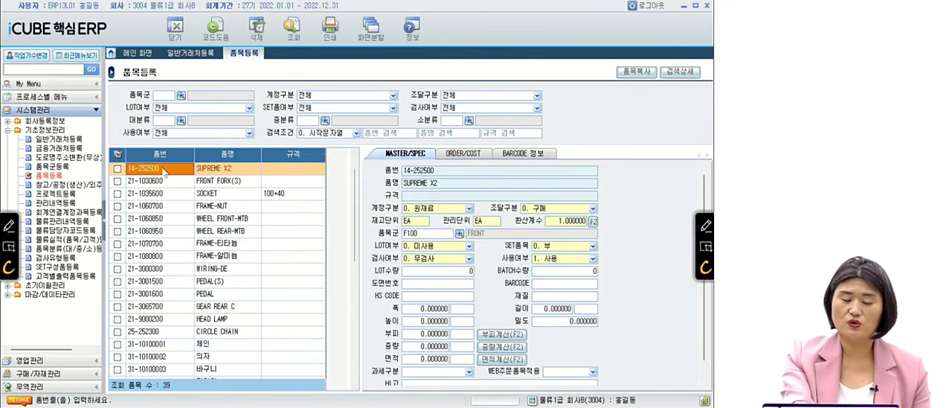
key(ctrl+f)
text(21)
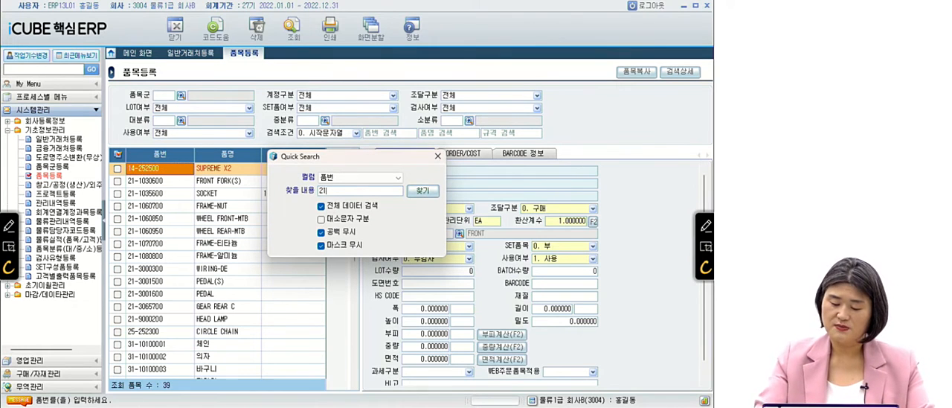
text(-3001500)
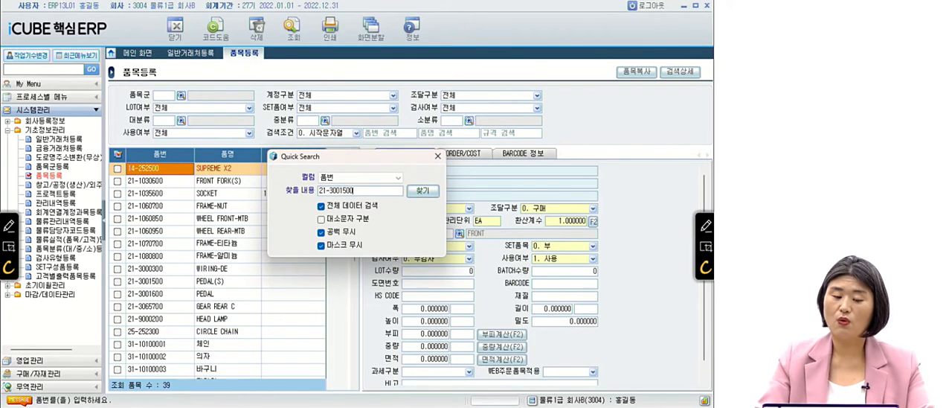
key(Return)
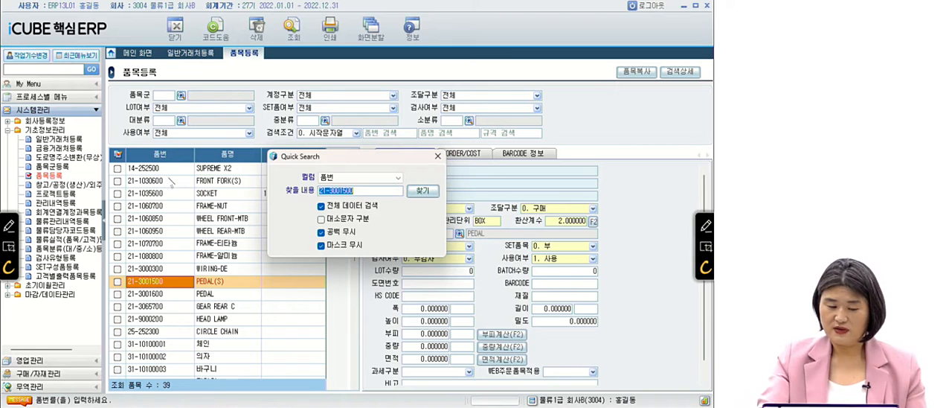
click(437, 156)
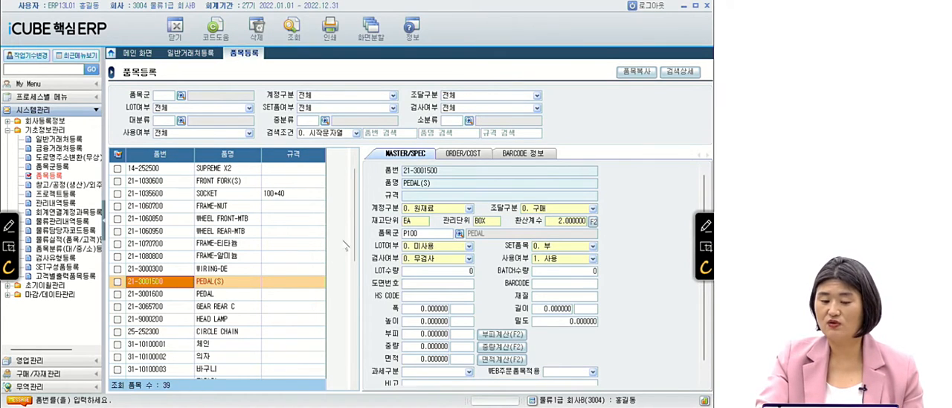
Check the 안전재고량 of item 21-3001500 in its ORDER/COST details.
click(470, 156)
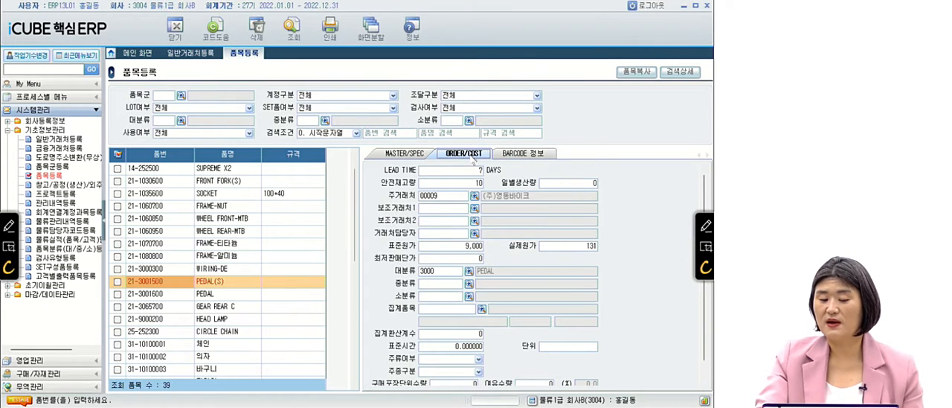
click(426, 184)
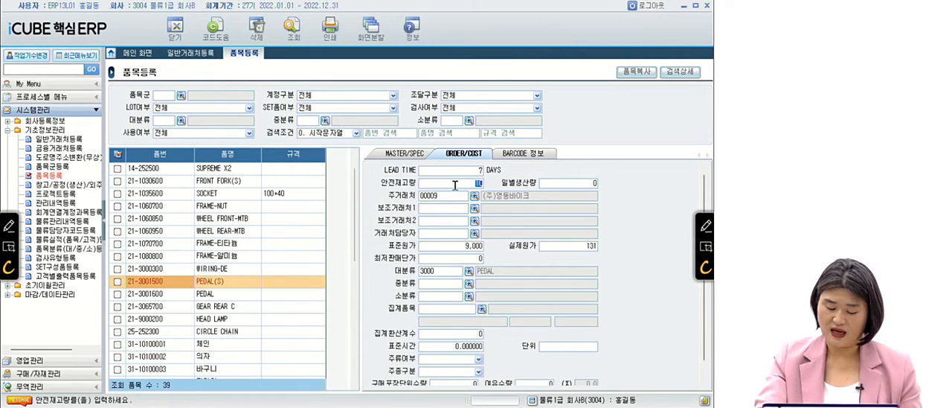
text(10)
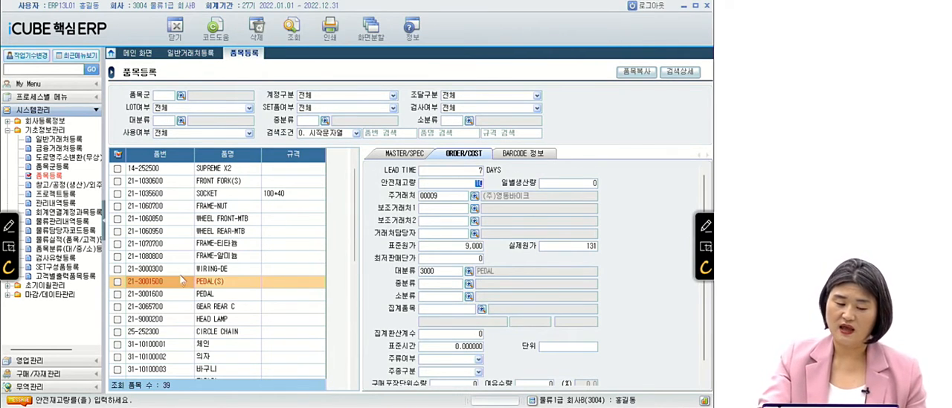
click(181, 282)
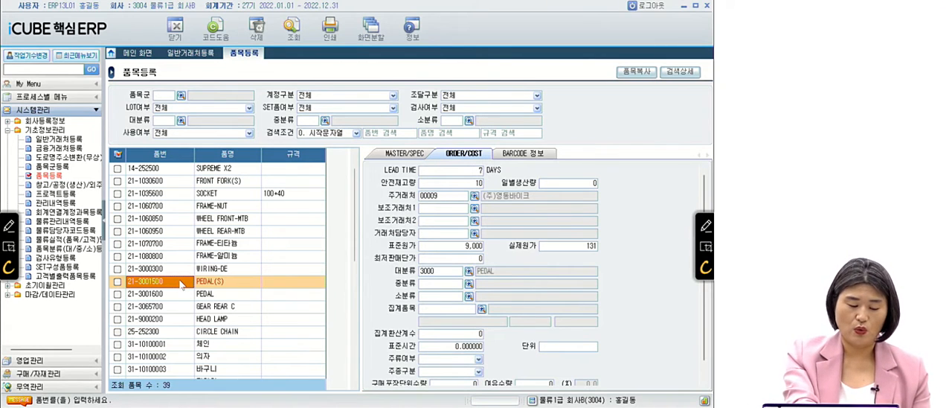
Search the 품번 column for 21-1060850 and check the 주거래처 of that item in its ORDER/COST details.
key(ctrl+f)
text(21-1)
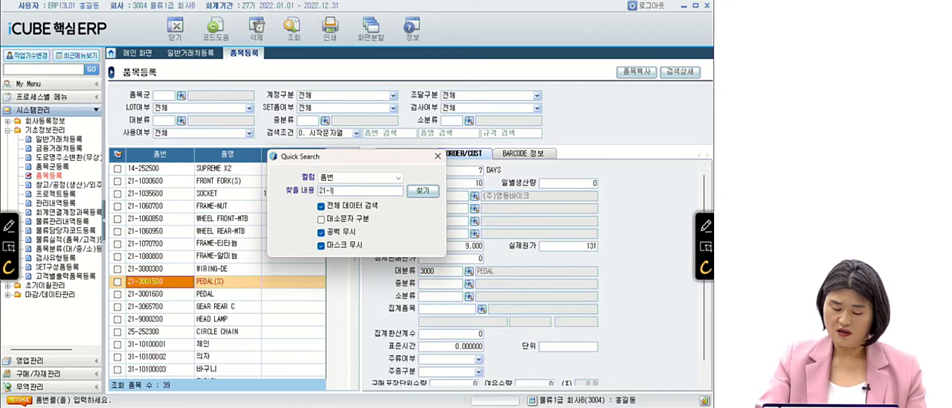
text(060850)
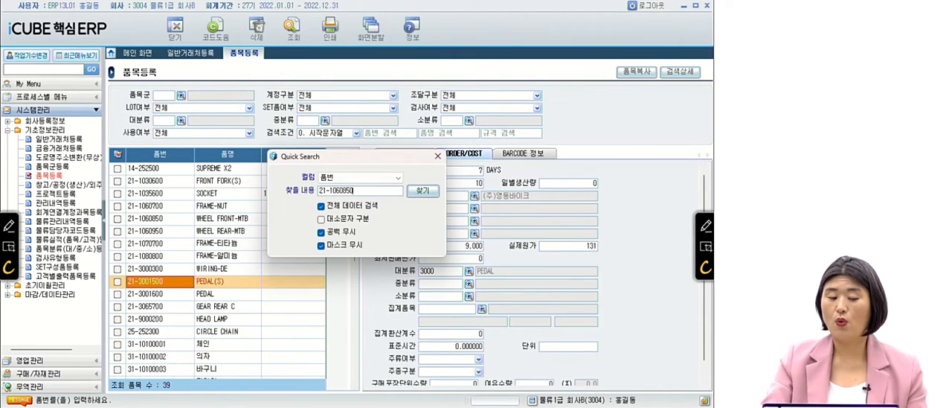
key(Return)
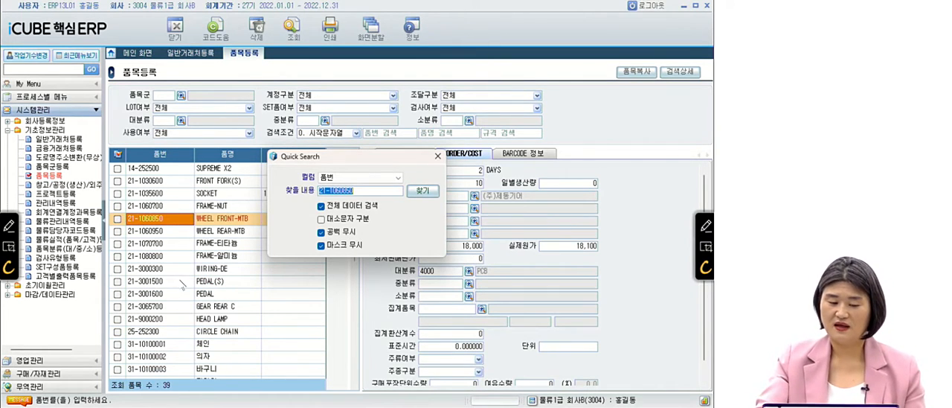
click(438, 156)
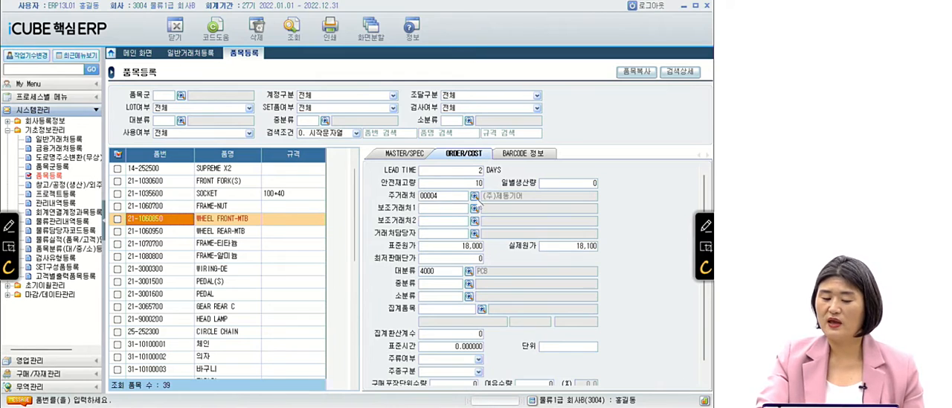
click(492, 200)
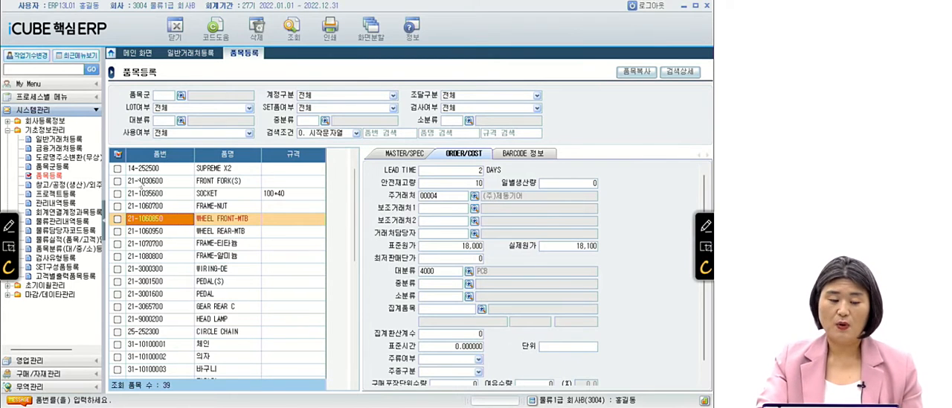
Search the 품번 column for 21-3000300 and close the quick search on that item.
key(ctrl+f)
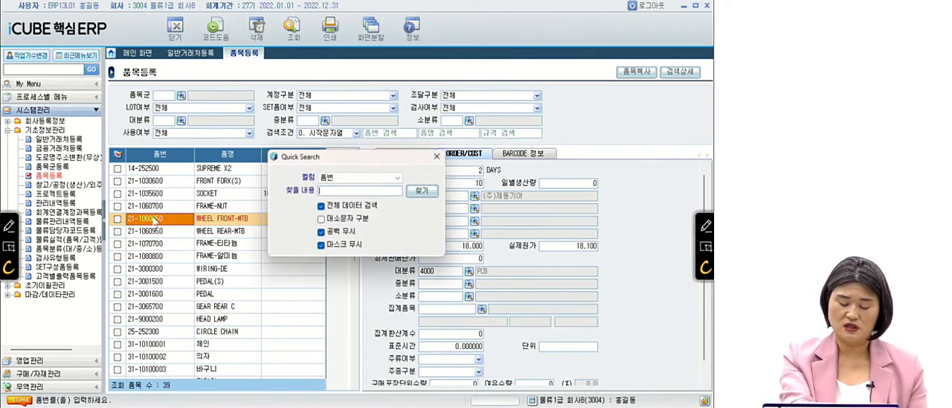
text(21)
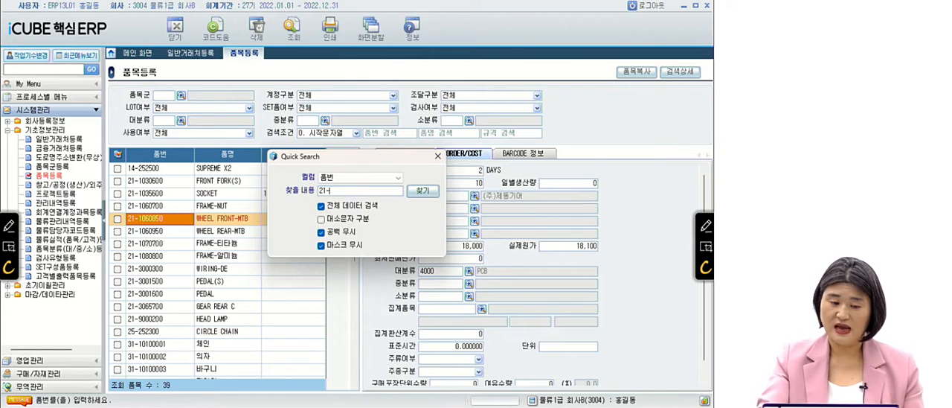
text(-3000300)
click(153, 219)
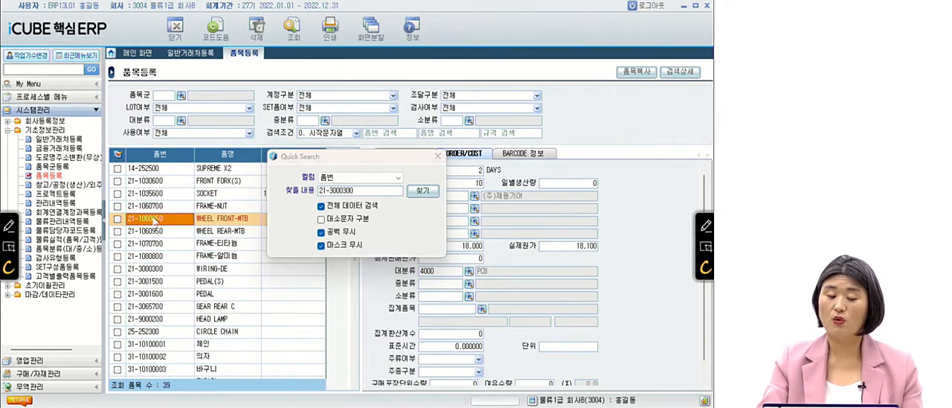
key(Return)
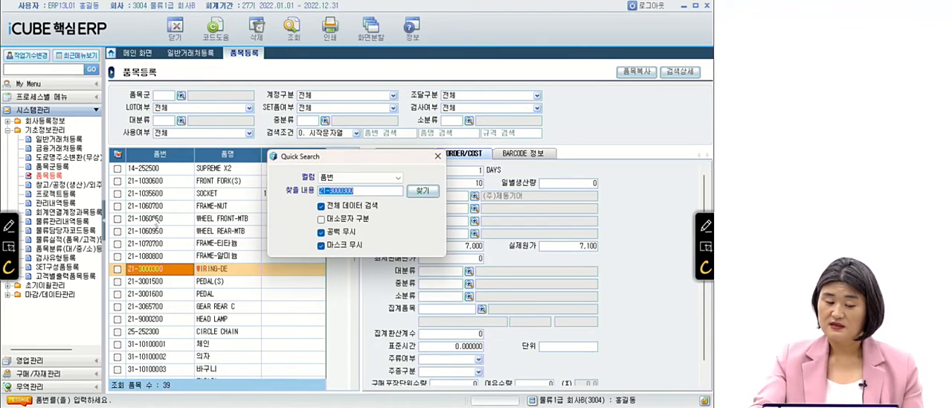
click(437, 155)
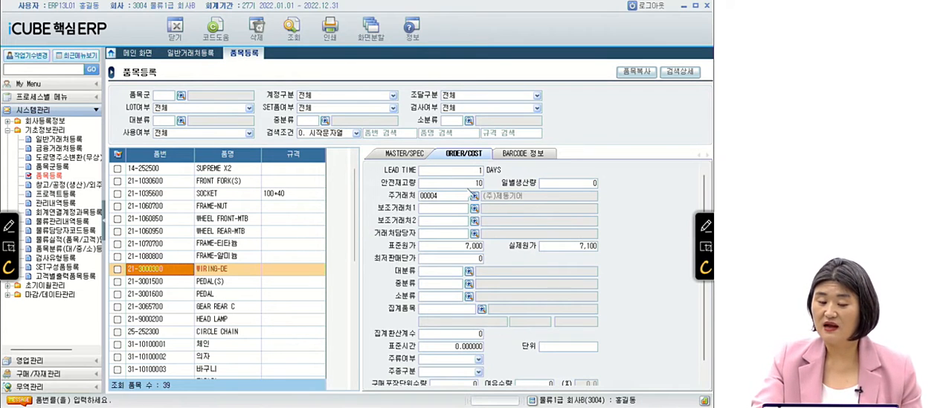
Check the 관리단위 and 환산계수 of item 21-3000300 in its MASTER/SPEC details, viewing the 환산계수 계산 도움 without applying it.
click(418, 156)
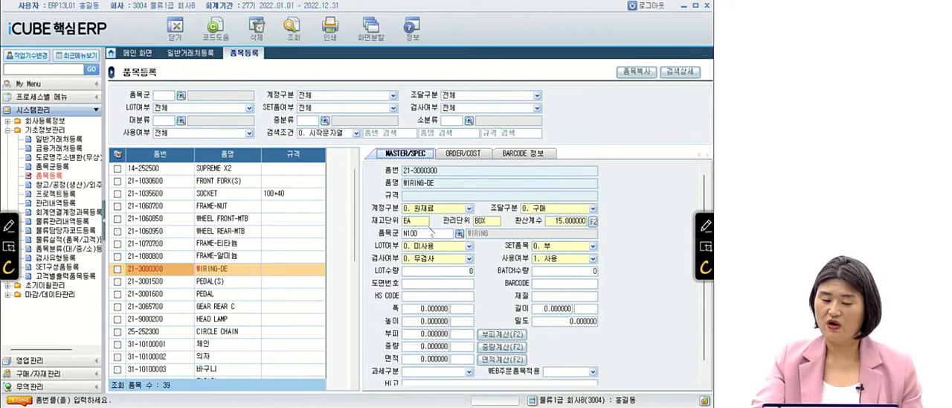
click(581, 221)
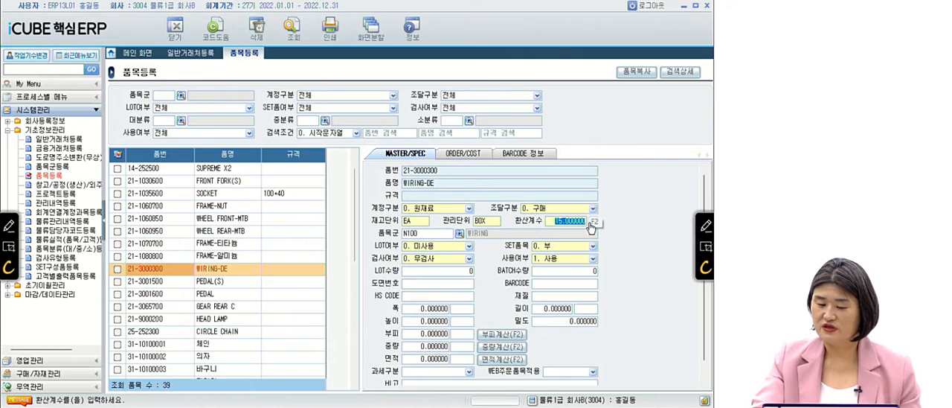
key(F2)
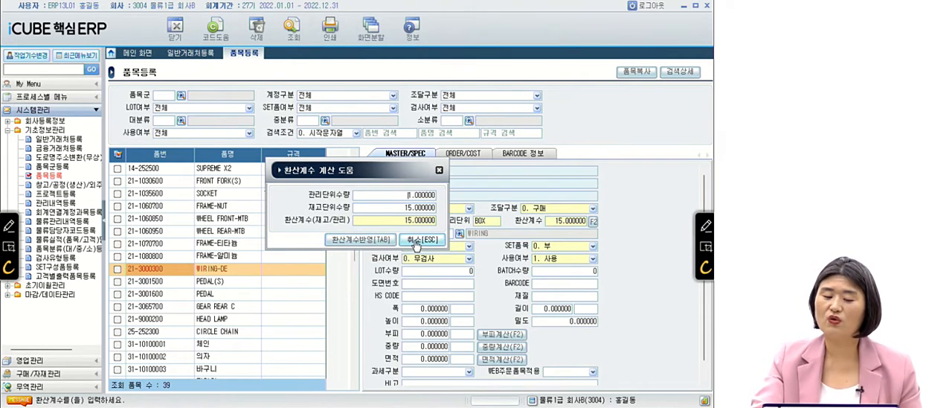
click(416, 241)
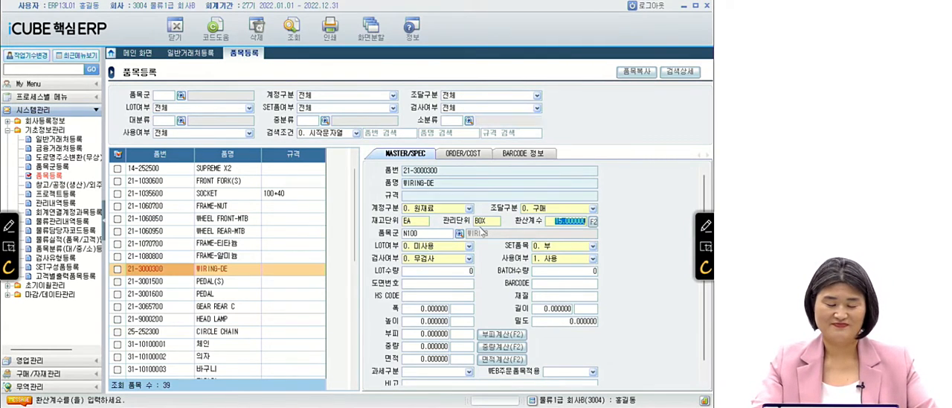
Switch to the PowerPoint slide show, advance to question 03 and underline 배송 방법 and 물류관리내역등록 in red.
key(alt+Tab)
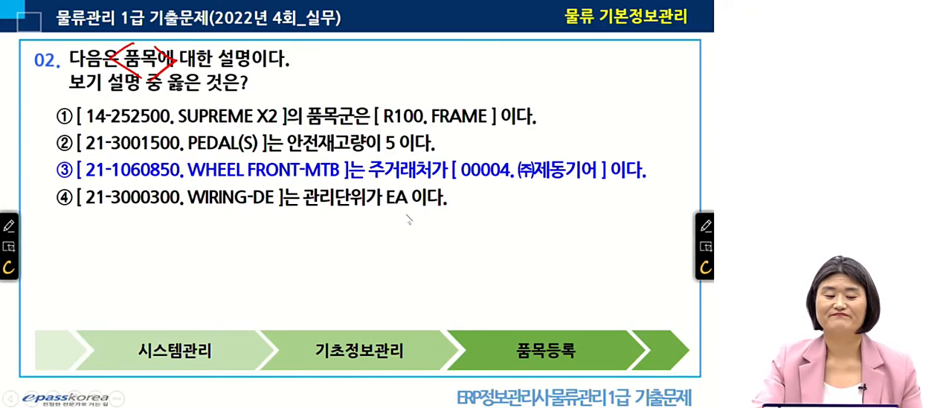
click(408, 218)
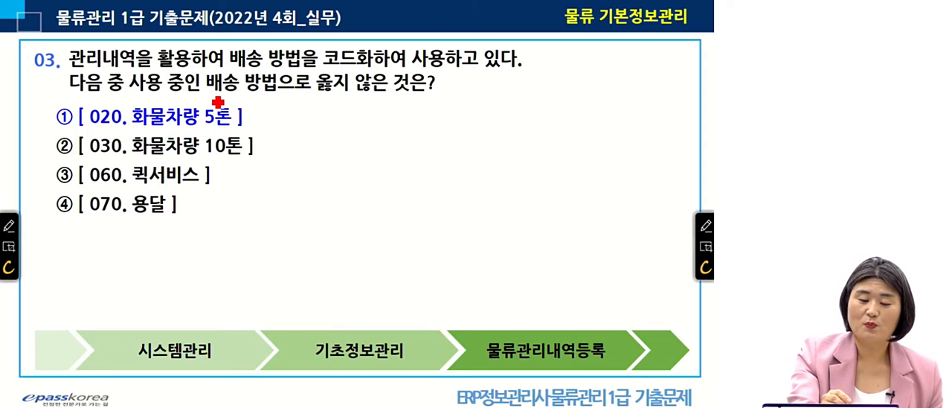
drag(195, 96, 288, 93)
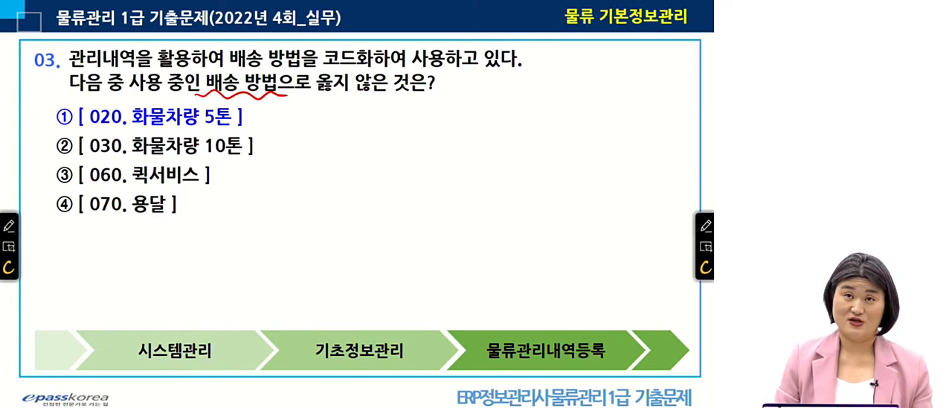
drag(482, 363, 621, 362)
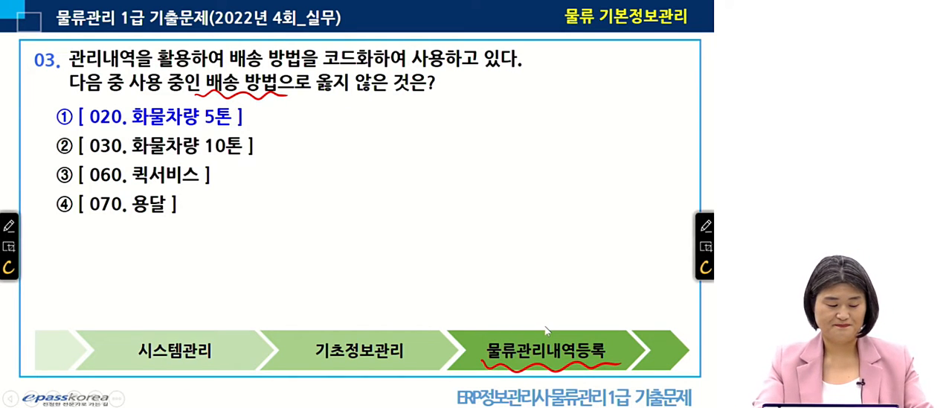
Switch back to iCUBE 핵심ERP, open 물류관리내역등록 and check the 사용여부 of 화물차량 5톤 under TS 배송 방법.
key(alt+Tab)
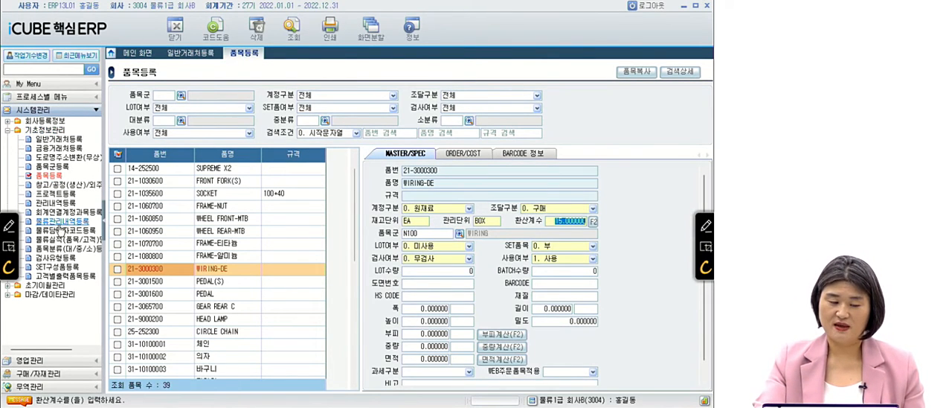
click(66, 226)
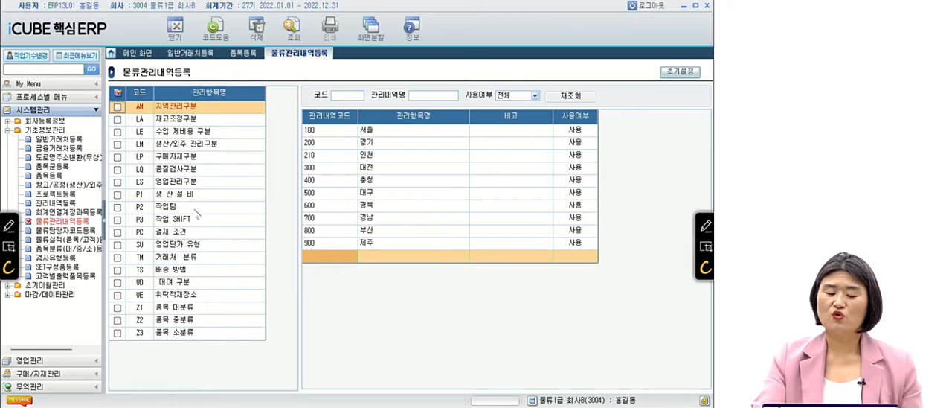
click(195, 270)
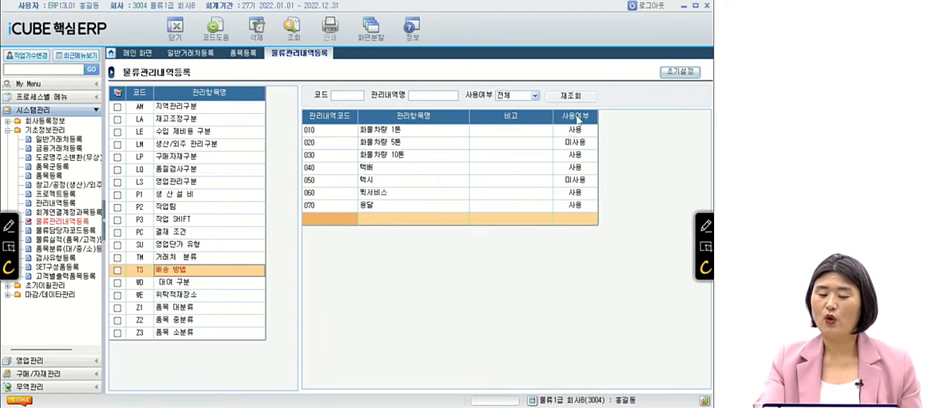
click(587, 143)
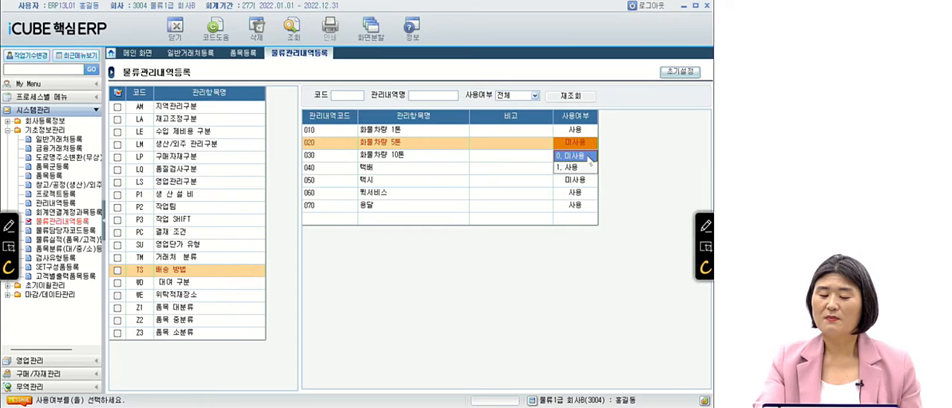
click(433, 147)
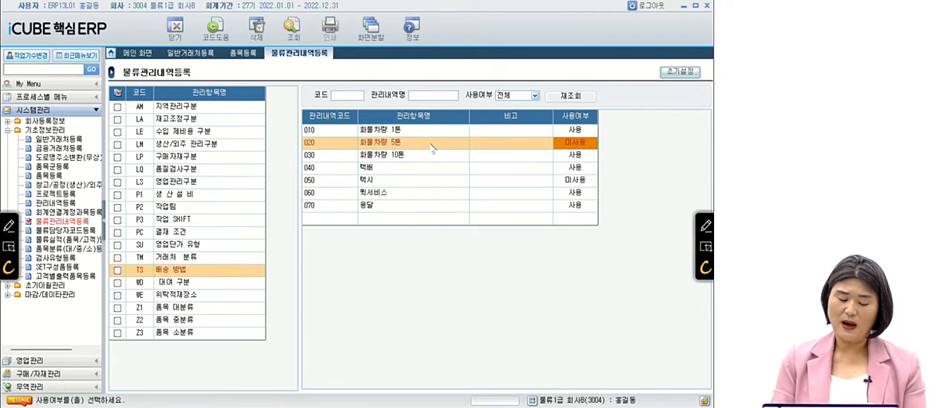
Filter the 배송 방법 codes by 사용여부 1.사용 and review the listed delivery methods one by one.
click(536, 96)
click(513, 113)
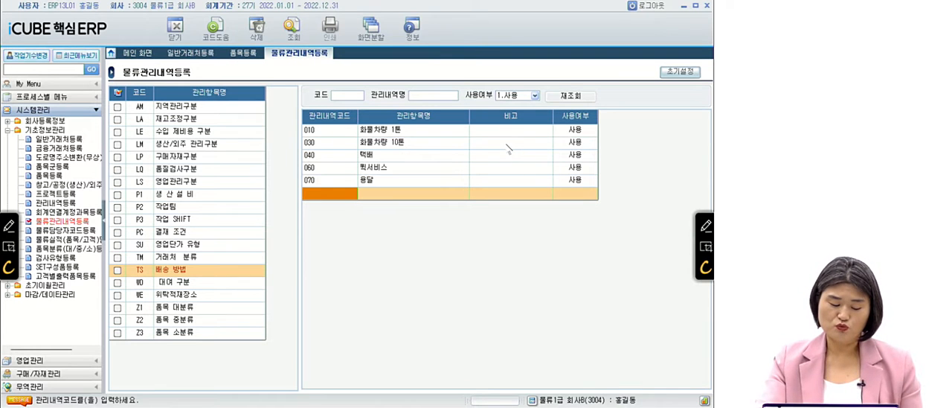
click(414, 131)
click(419, 144)
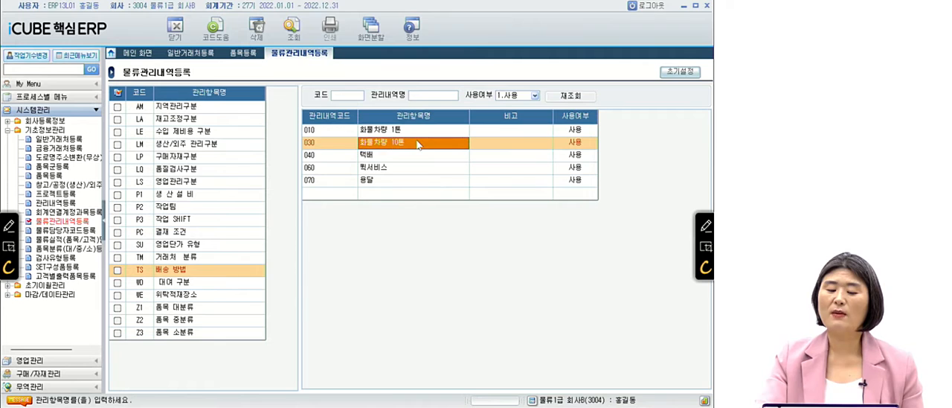
click(412, 156)
click(410, 168)
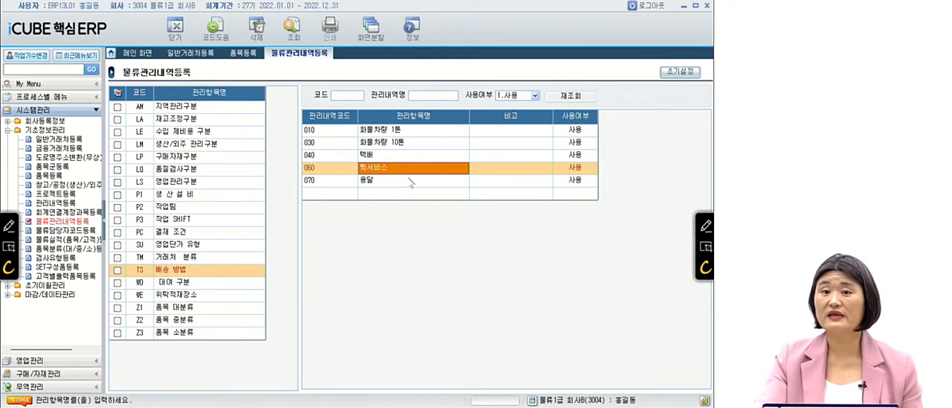
Filter the 배송 방법 codes by 사용여부 0.미사용, check the listed methods and switch to the PowerPoint slide show.
click(534, 95)
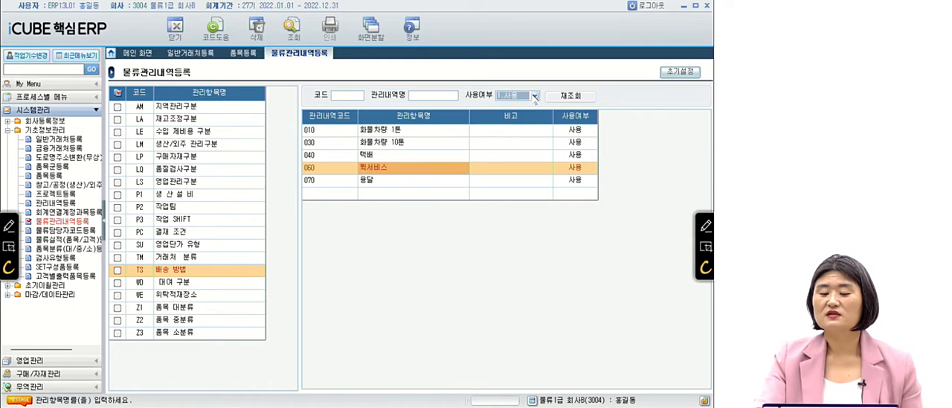
click(512, 113)
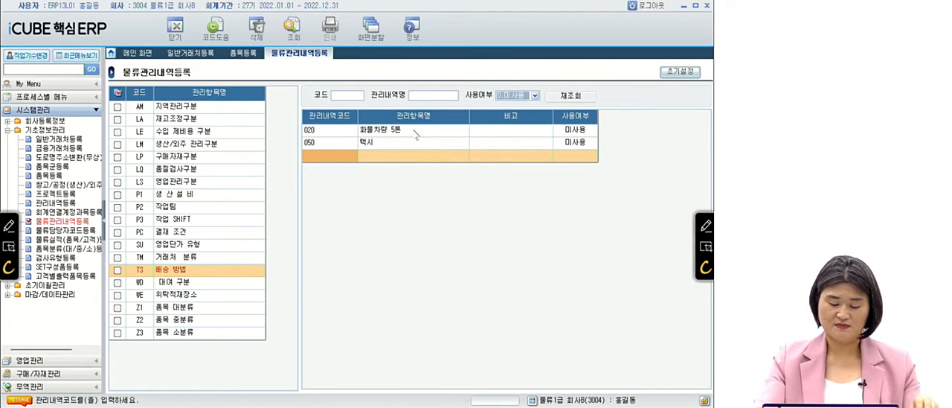
key(alt+Tab)
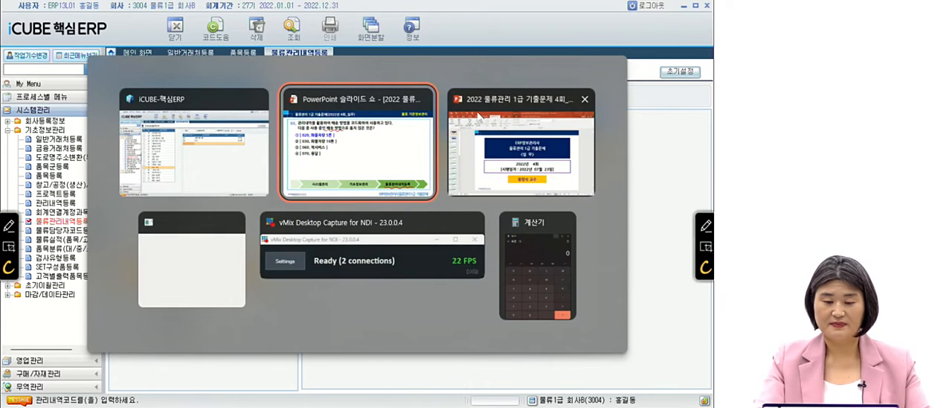
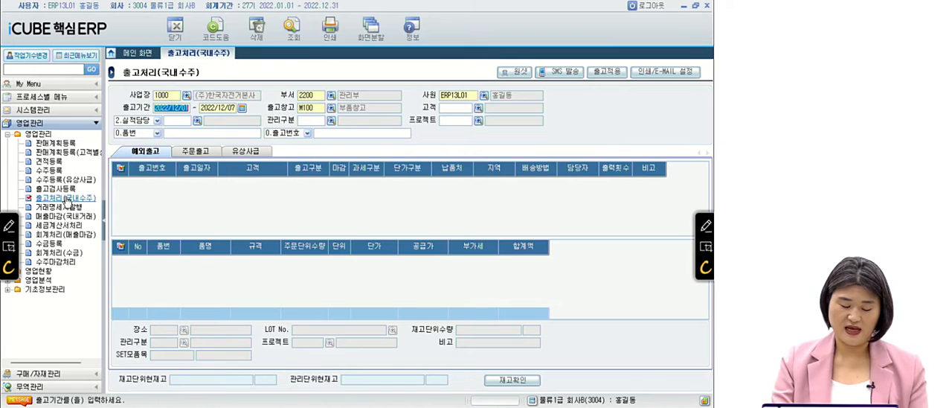
Set the 출고기간 to 2022/07/15 through 2022/07/25 and the 출고창고 to P100 in 출고처리(국내수주).
text(202207152022072)
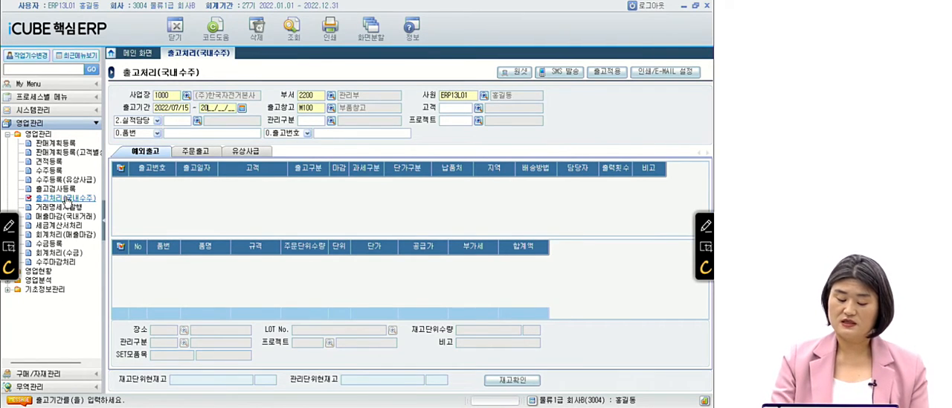
text(5)
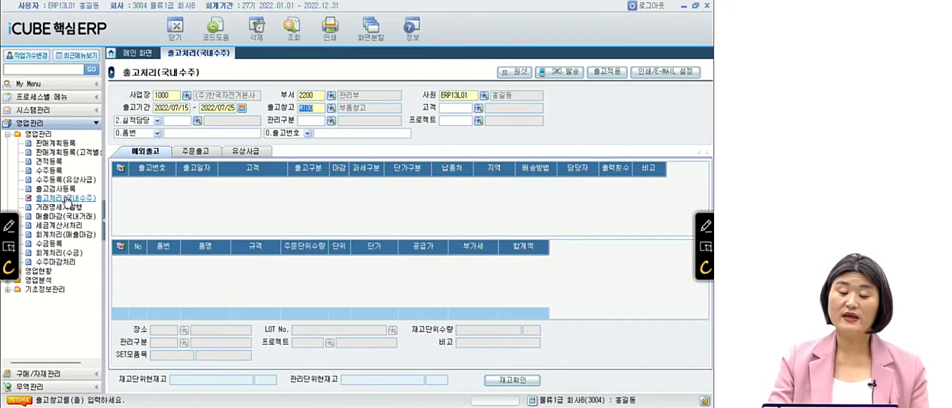
text(P100)
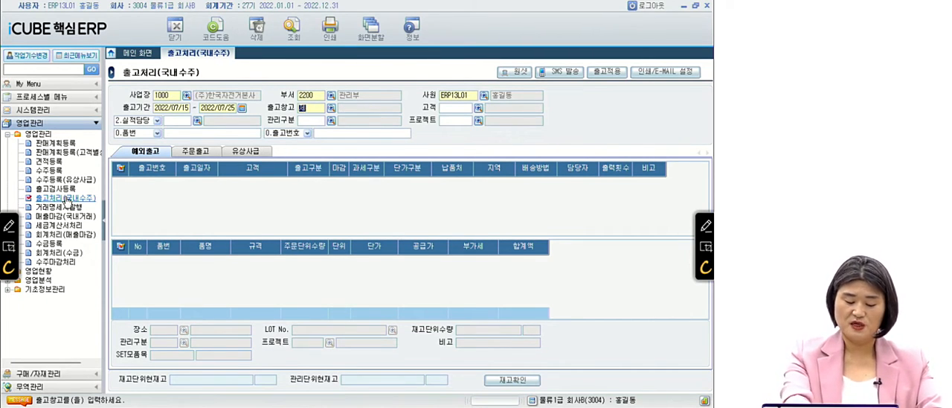
key(Return)
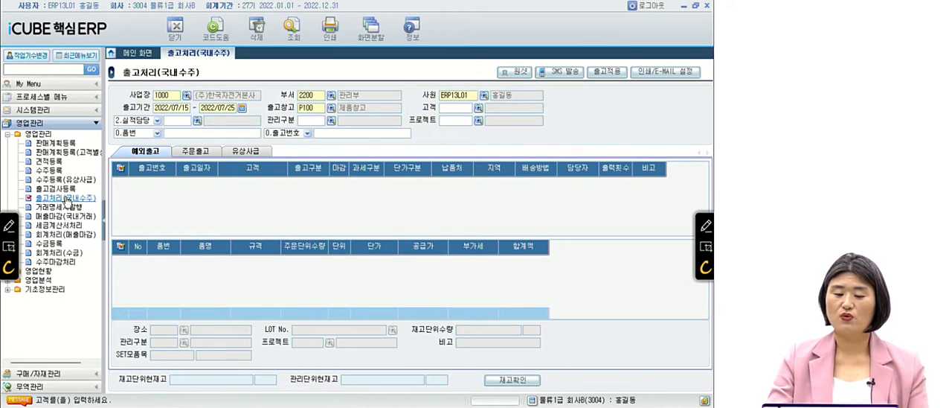
key(Return)
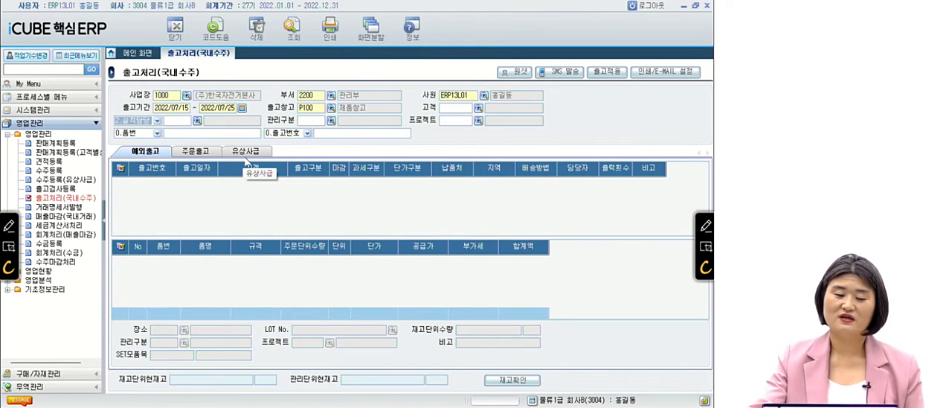
Query the 주문출고 shipments and select the (주)제일물산 row to view its items.
click(245, 159)
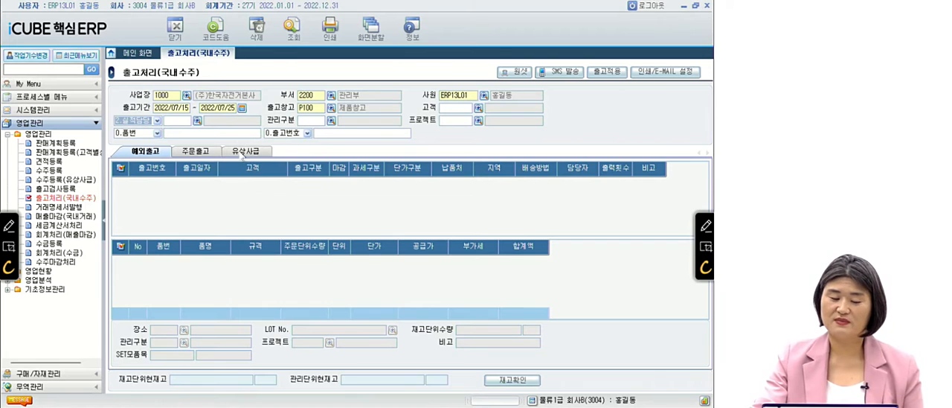
click(198, 151)
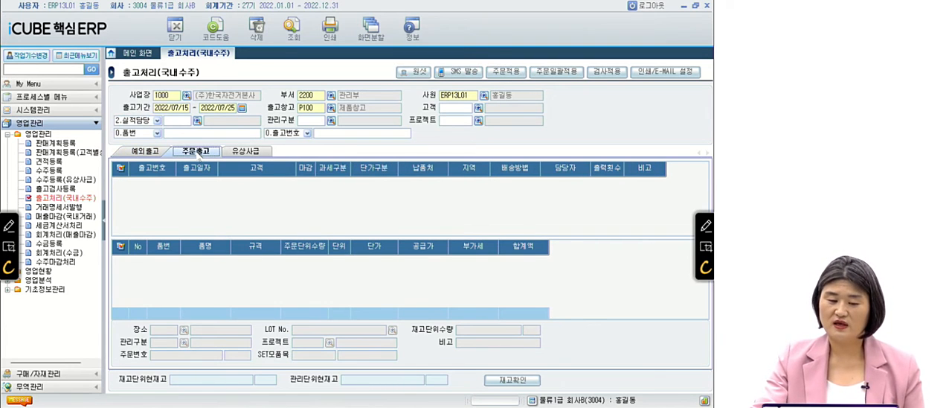
click(293, 29)
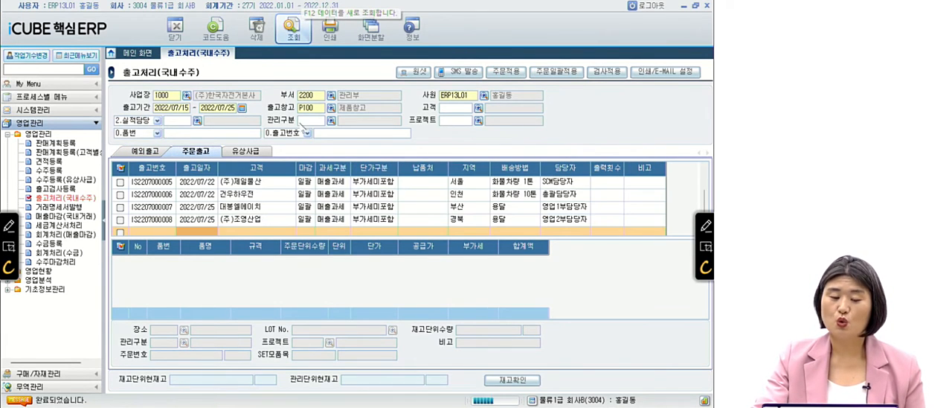
click(276, 183)
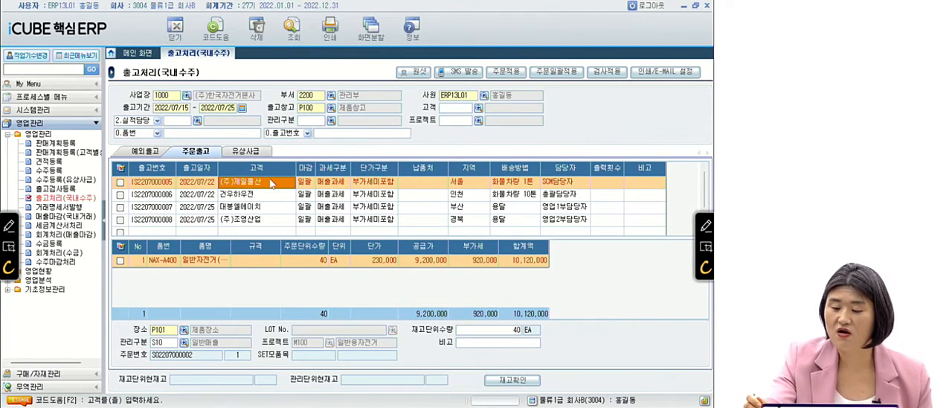
Box and check-mark 주문적용 and 주문일괄적용 in red, mark (주)제일물산, circle the 고객 entries, and clear the annotations.
click(704, 226)
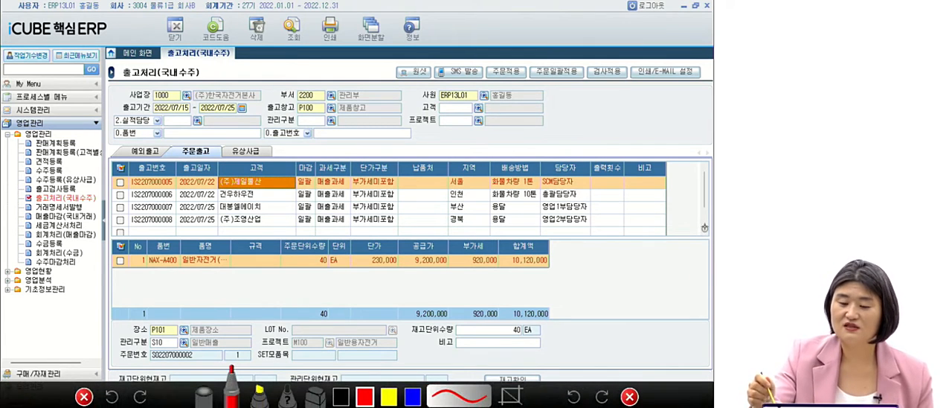
mouse_move(482, 59)
mouse_down()
mouse_move(483, 88)
mouse_move(588, 86)
mouse_move(563, 50)
mouse_move(468, 53)
mouse_up()
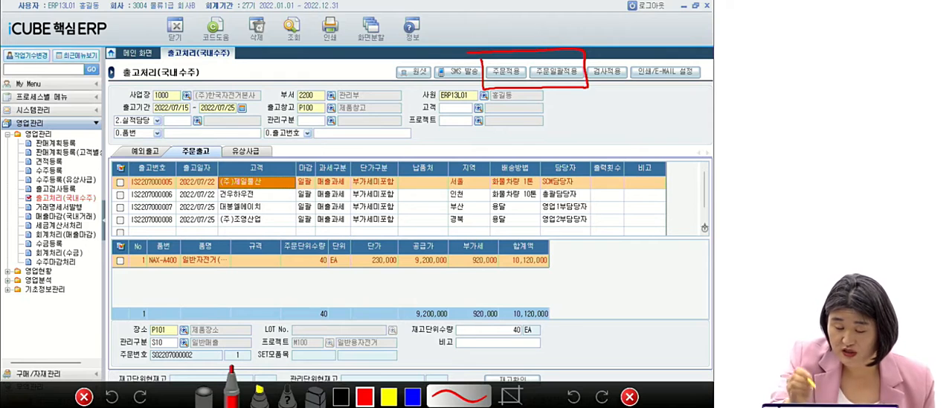
mouse_move(275, 178)
mouse_down()
mouse_move(280, 185)
mouse_move(288, 174)
mouse_up()
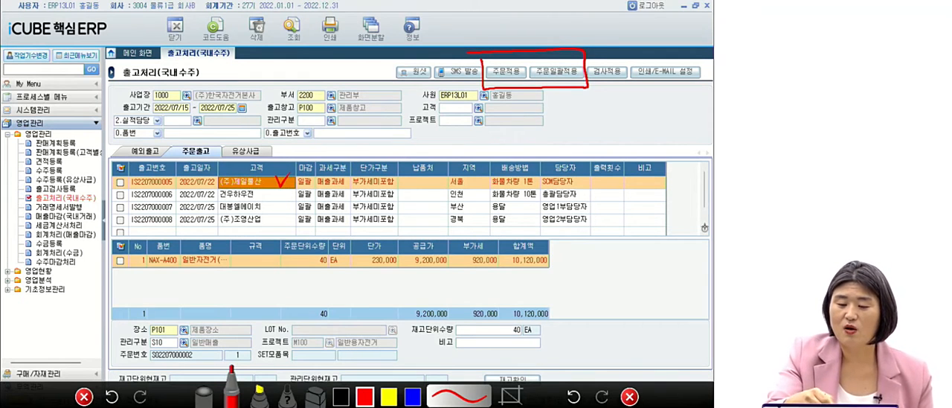
mouse_move(499, 66)
mouse_down()
mouse_move(503, 73)
mouse_move(513, 60)
mouse_up()
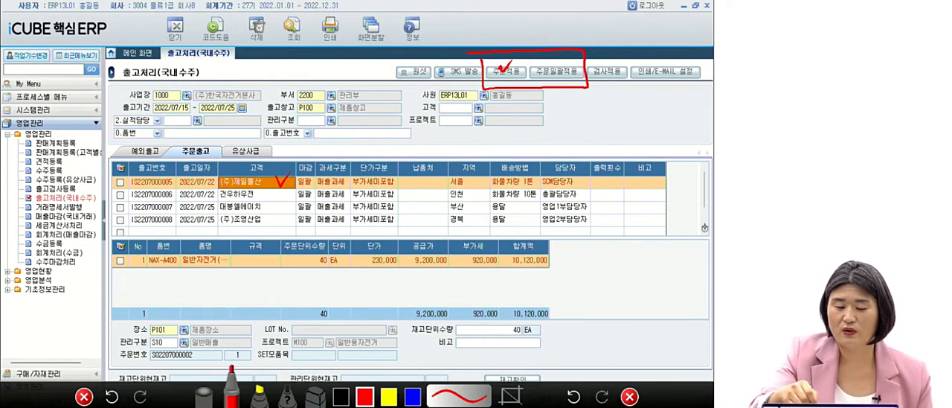
mouse_move(311, 211)
mouse_down()
mouse_move(200, 184)
mouse_move(320, 231)
mouse_up()
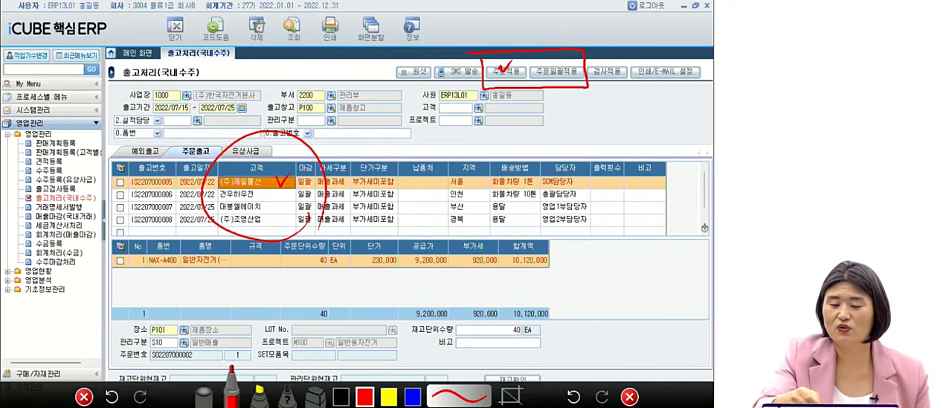
drag(542, 66, 560, 59)
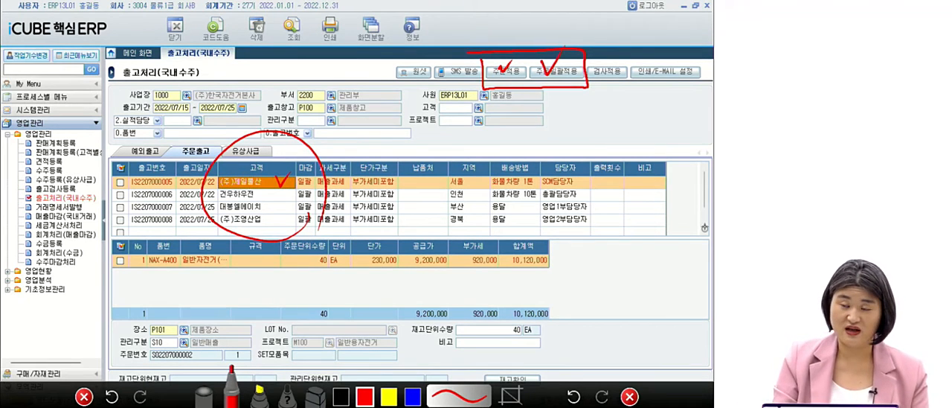
click(629, 396)
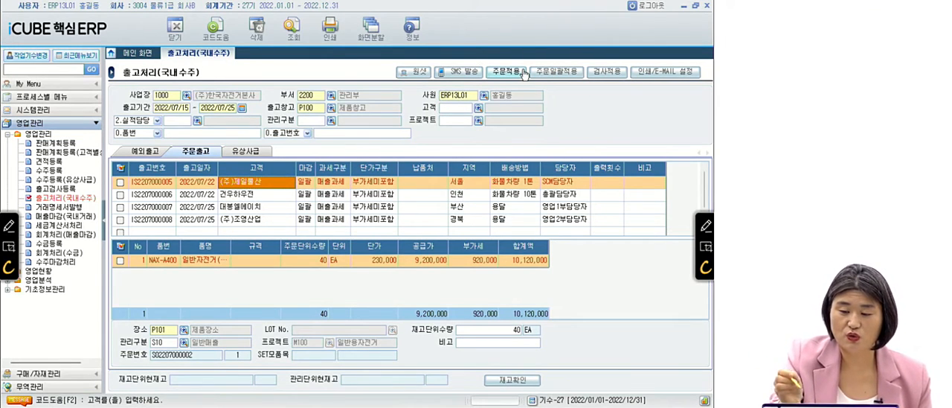
Draw a red box around 주문적용 alone and clear the annotation.
click(705, 225)
mouse_move(484, 62)
mouse_down()
mouse_move(520, 83)
mouse_move(480, 61)
mouse_up()
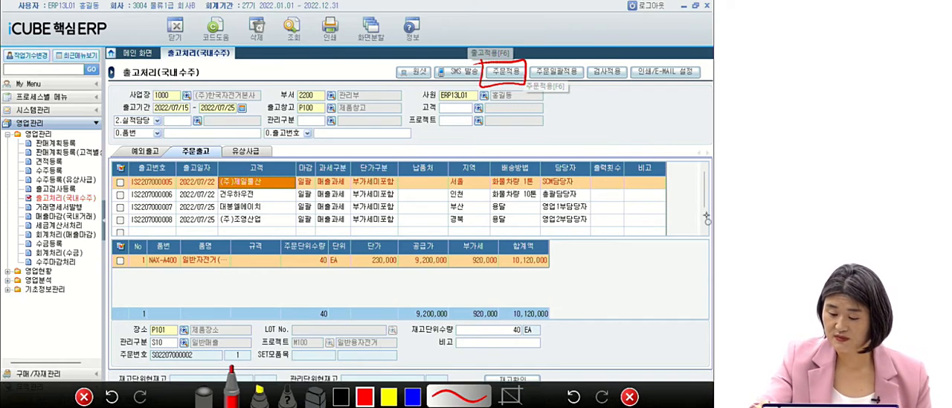
click(629, 396)
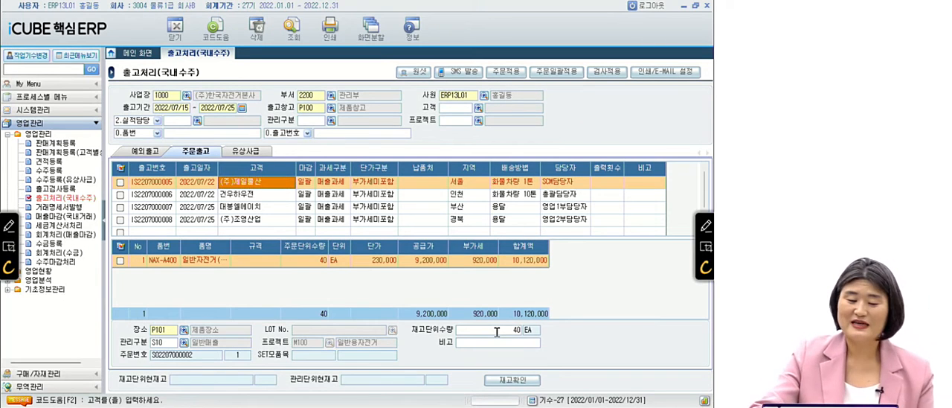
Check the 주문단위수량 and 재고단위수량 of each item in the 건우하우전 shipment.
click(283, 195)
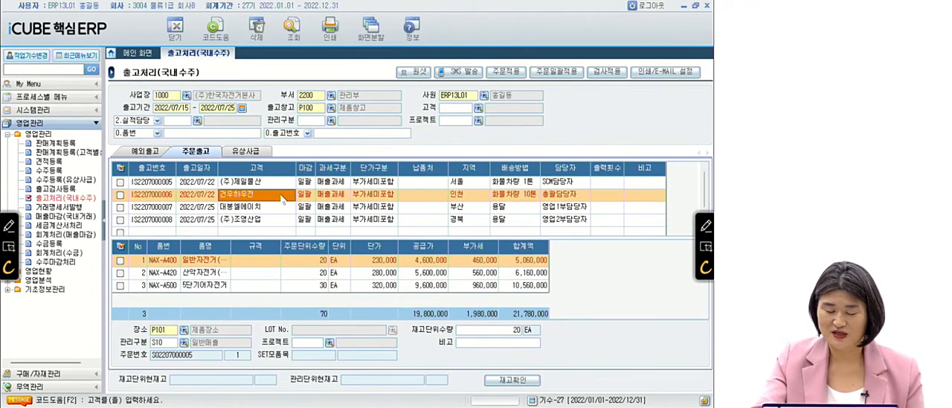
click(310, 260)
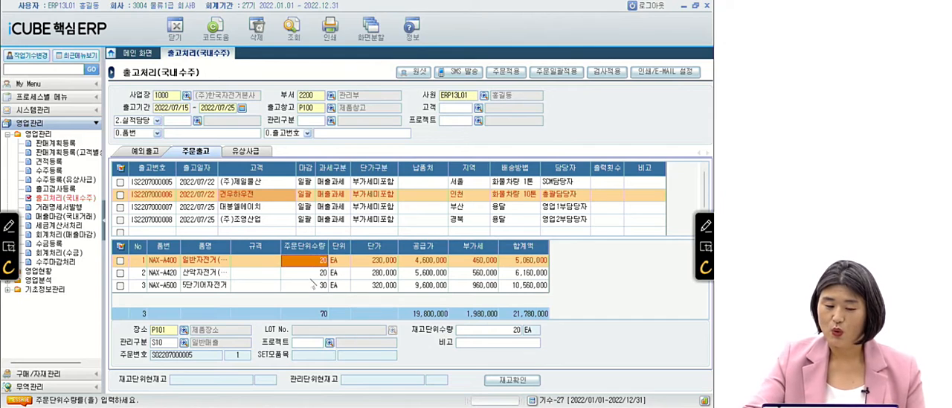
key(Down)
key(Down)
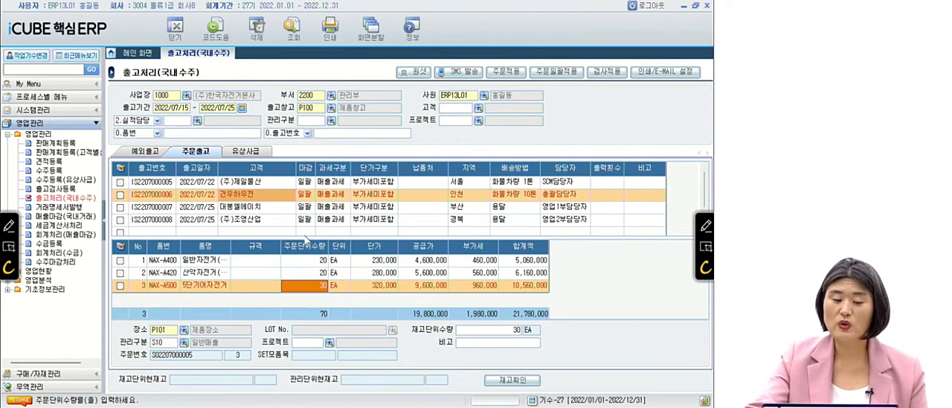
Check the 주문단위수량 and 재고단위수량 of each item in the 대봉엘에이치 shipment.
click(282, 210)
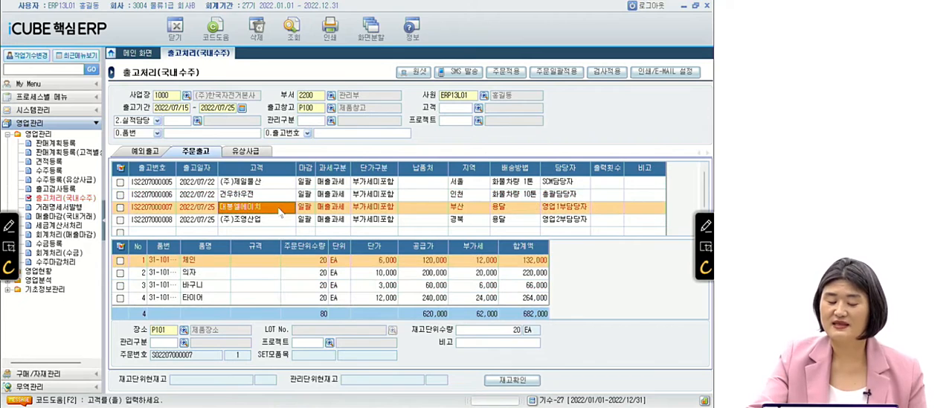
click(308, 260)
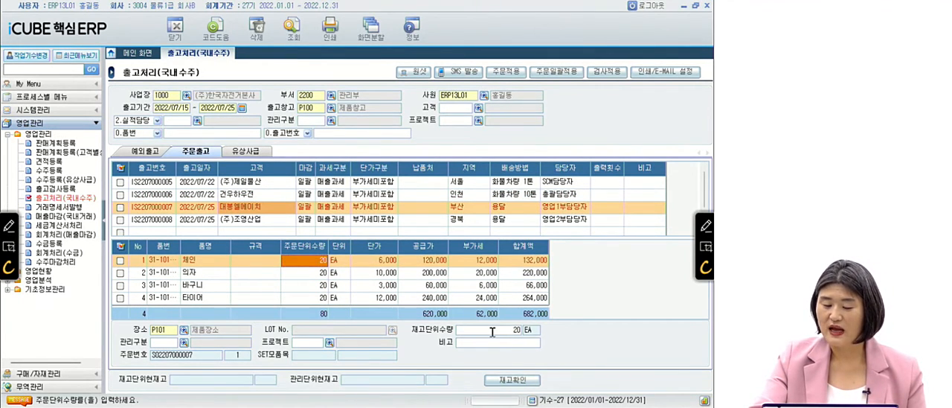
key(Down)
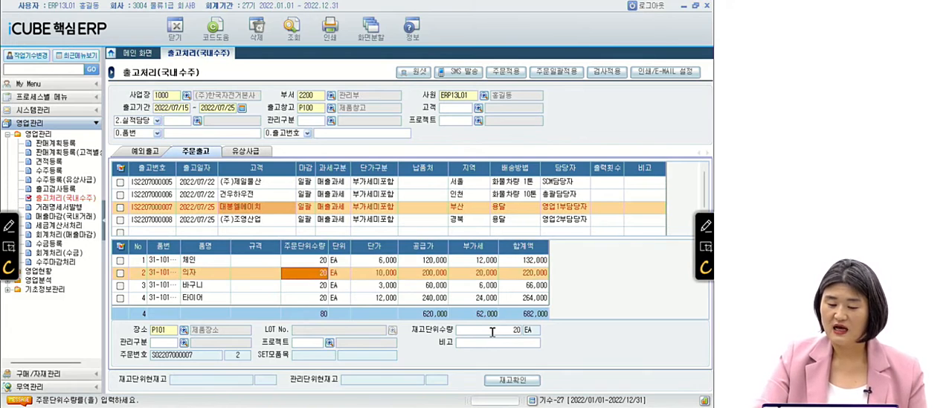
key(Down)
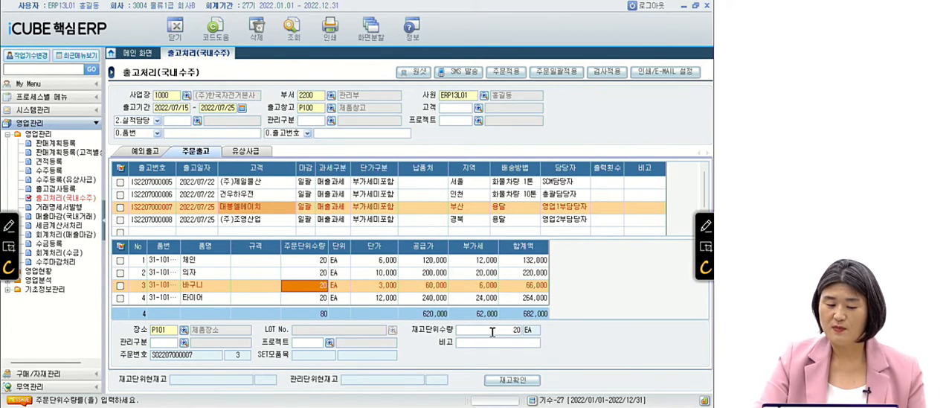
key(Down)
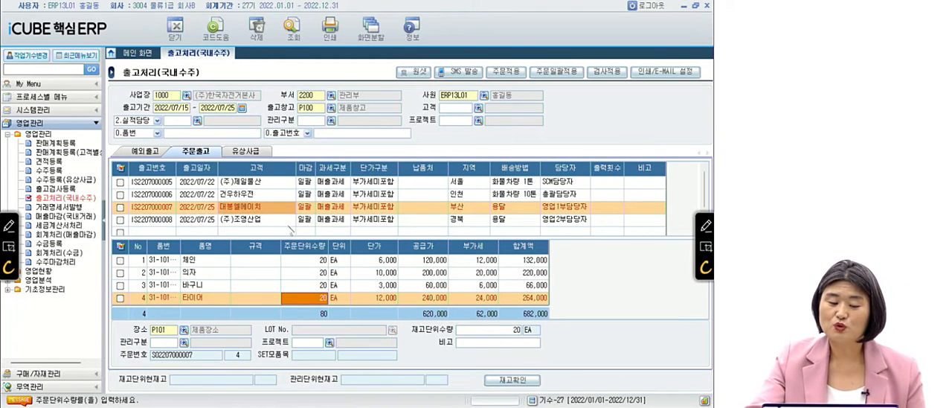
Check the 주문단위수량 and 재고단위수량 of each item in the (주)조영산업 shipment.
click(286, 220)
click(313, 261)
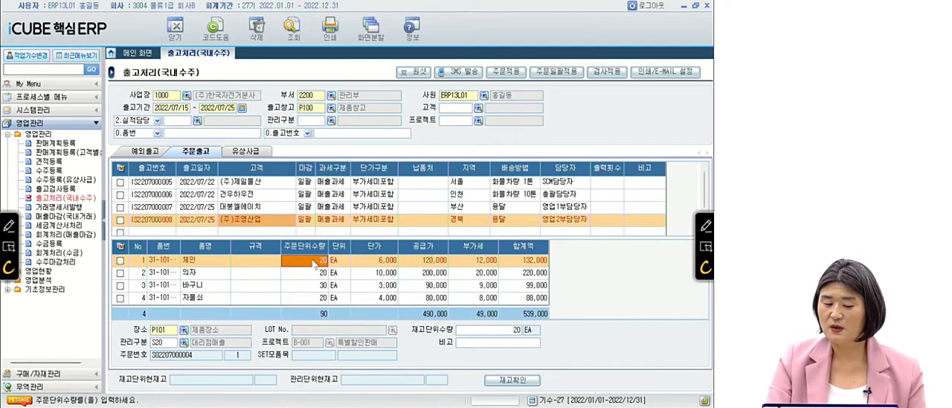
key(Down)
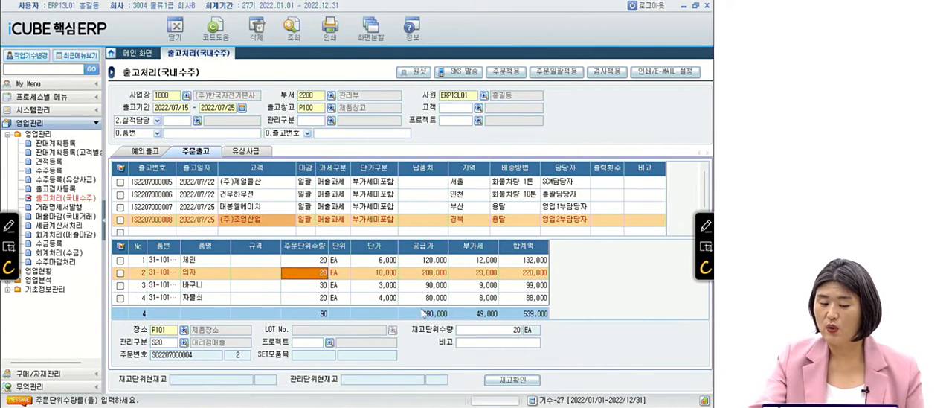
key(ctrl)
key(ctrl)
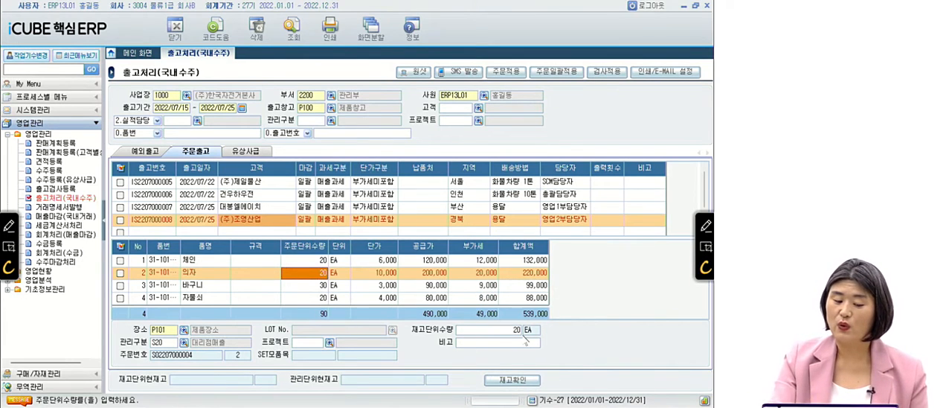
key(Down)
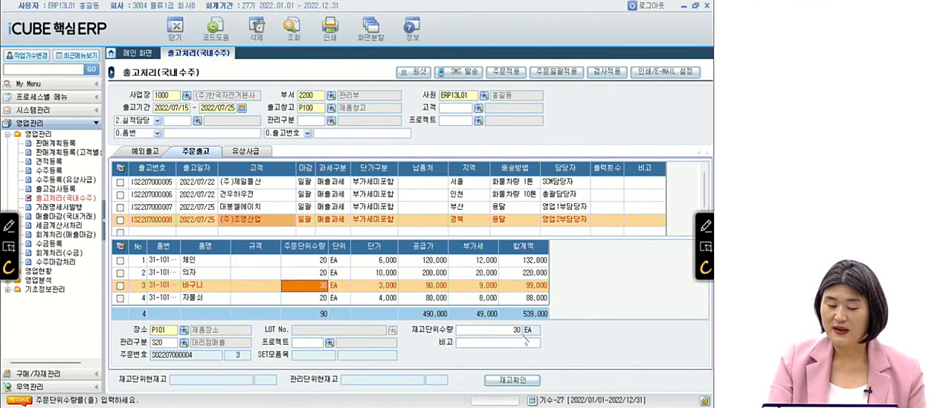
key(Down)
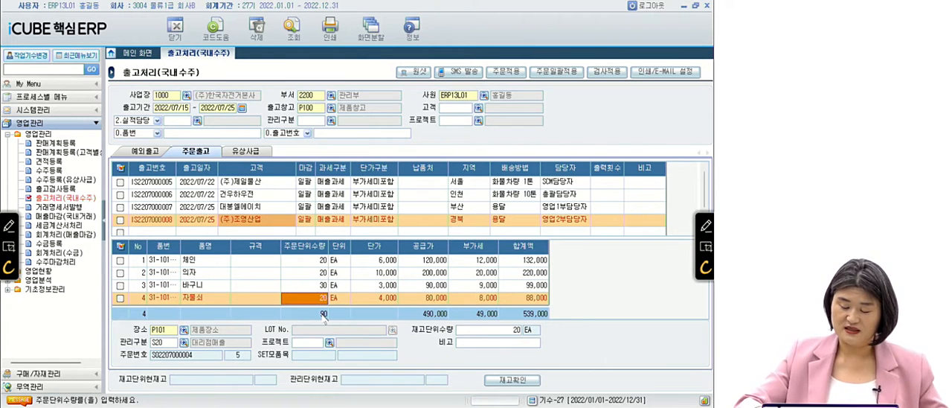
Handwrite the quantity totals 40, 70, 80 and 90 in red beside the four shipment customers in order.
click(708, 227)
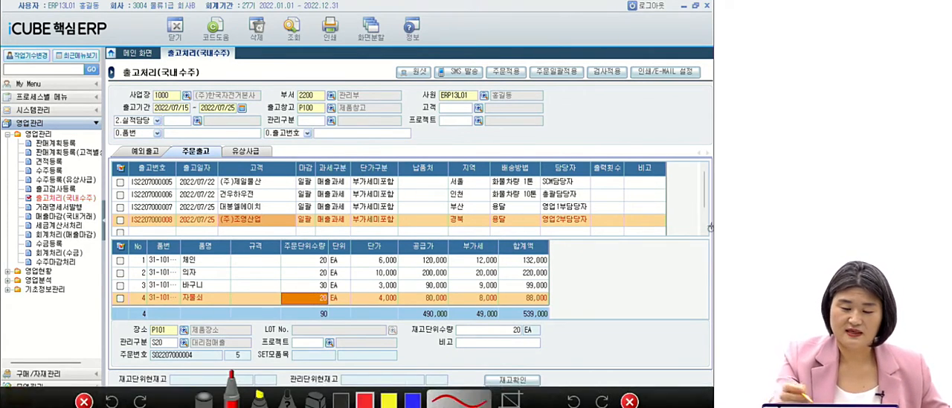
drag(285, 174, 293, 178)
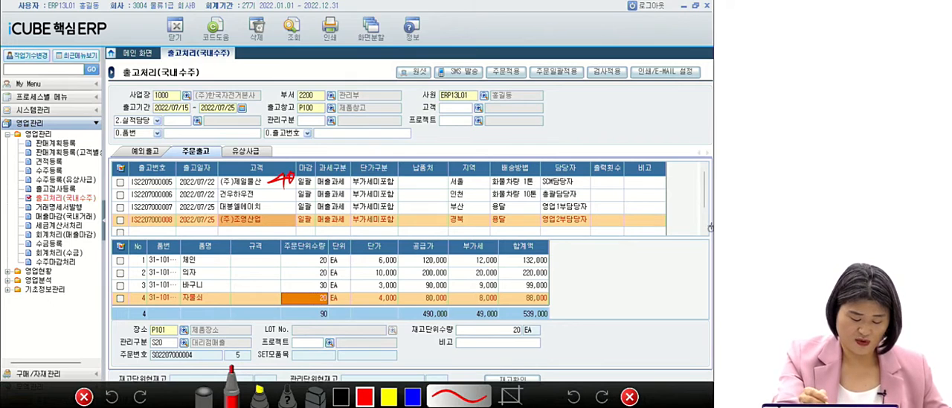
drag(278, 185, 277, 200)
drag(284, 186, 289, 196)
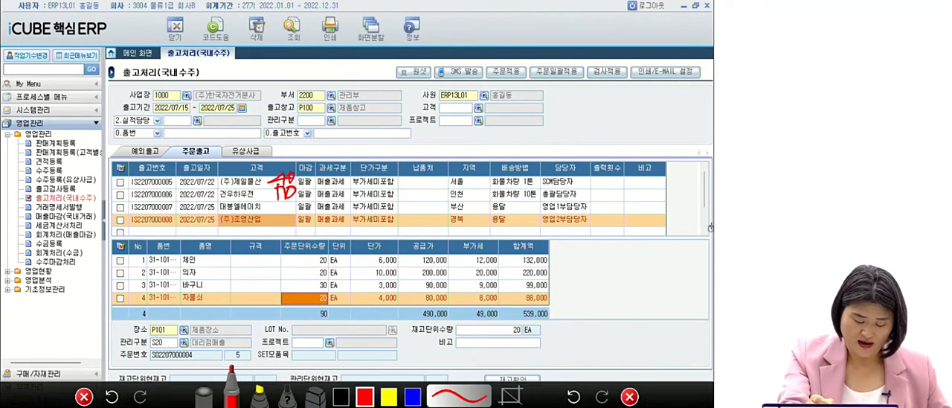
mouse_move(272, 198)
mouse_down()
mouse_move(261, 213)
mouse_move(285, 206)
mouse_move(275, 216)
mouse_move(275, 253)
mouse_up()
drag(296, 226, 284, 238)
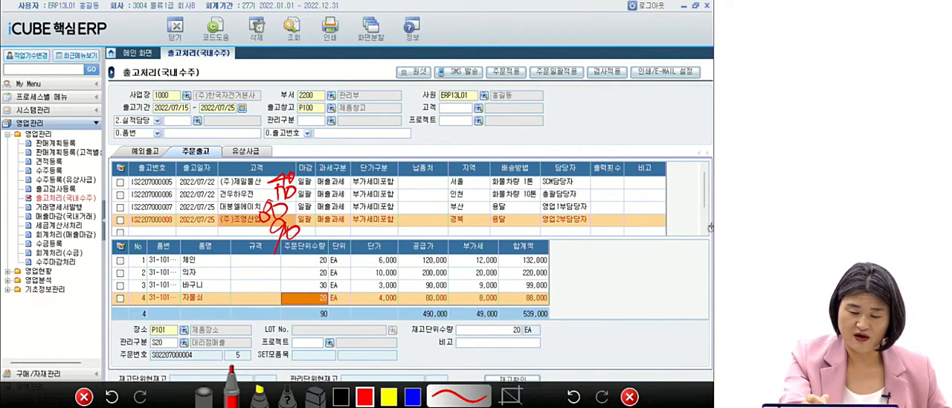
Box the (주)조영산업 customer name in red, handwrite a large circled 4 over the item list, and clear the drawings.
mouse_move(212, 198)
mouse_down()
mouse_move(211, 237)
mouse_move(258, 198)
mouse_move(214, 197)
mouse_up()
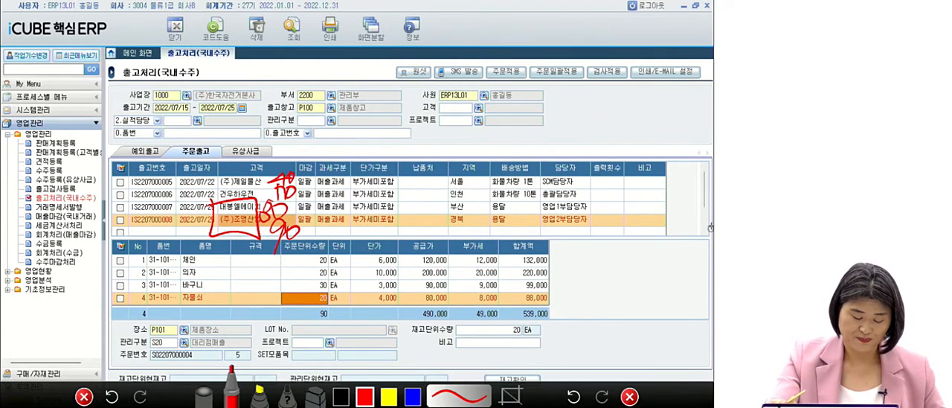
mouse_move(476, 244)
mouse_down()
mouse_move(508, 276)
mouse_move(474, 309)
mouse_up()
mouse_move(521, 329)
mouse_down()
mouse_move(539, 301)
mouse_move(533, 327)
mouse_up()
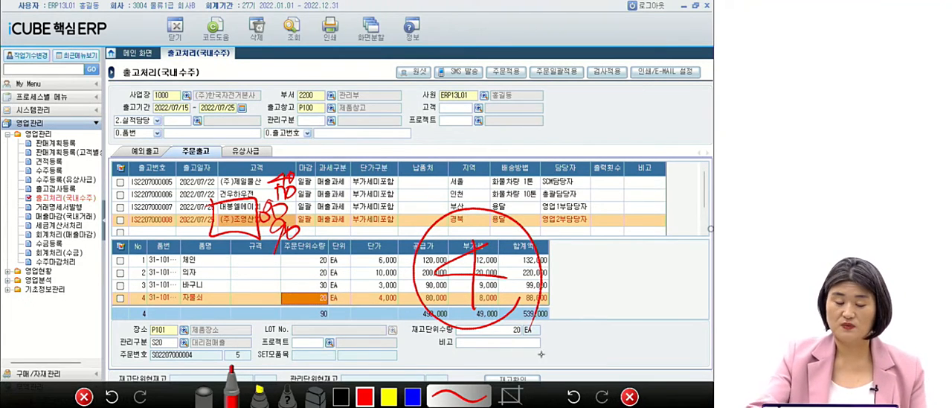
click(629, 398)
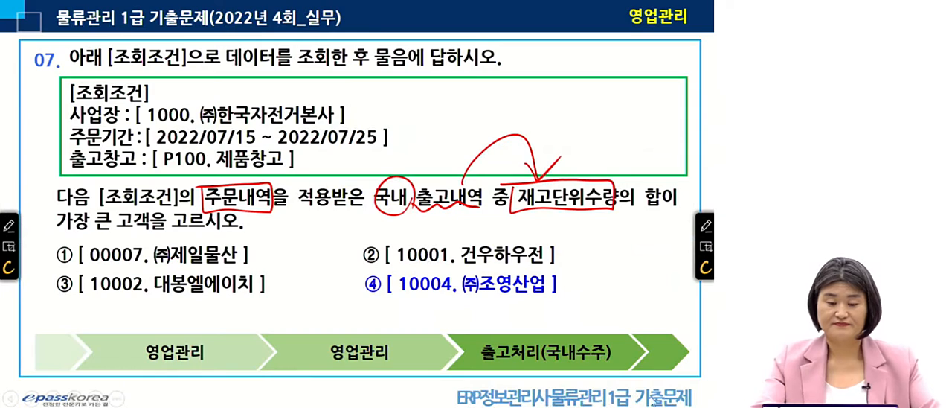
Advance the exam slides to question 08 and mark 국내 and 매출 마감 in red in its question sentence.
click(347, 257)
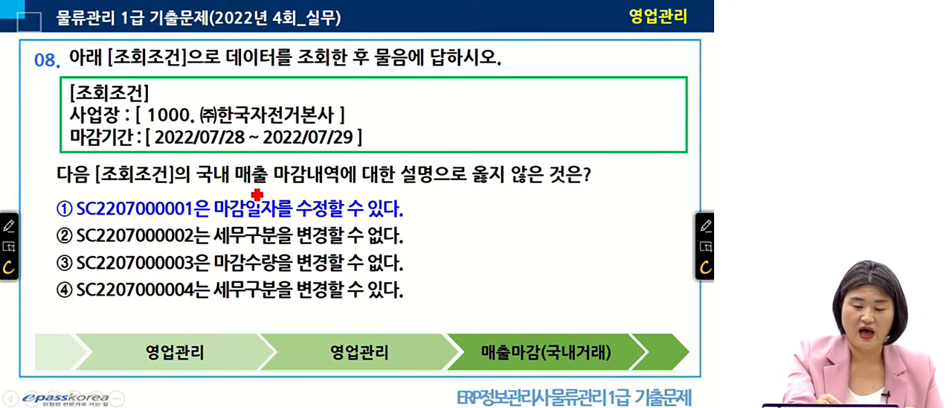
mouse_move(238, 177)
mouse_down()
mouse_move(195, 157)
mouse_move(240, 189)
mouse_move(319, 185)
mouse_up()
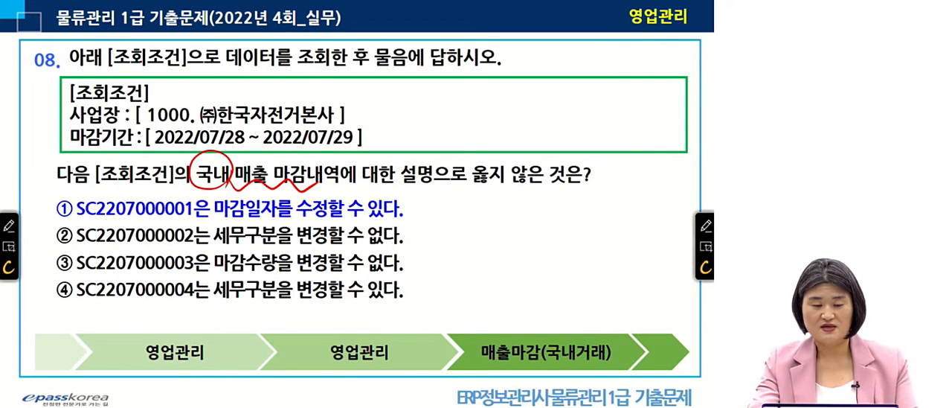
Switch to iCUBE 핵심ERP and open 매출마감(국내거래) under 영업관리.
key(alt+Tab)
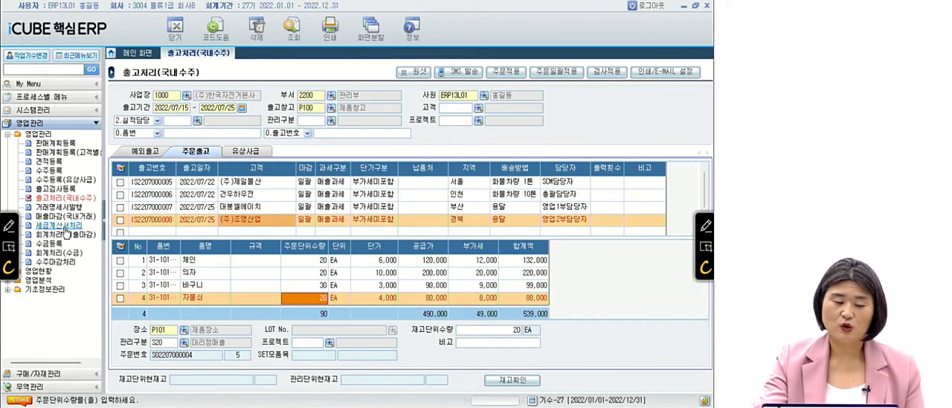
click(65, 216)
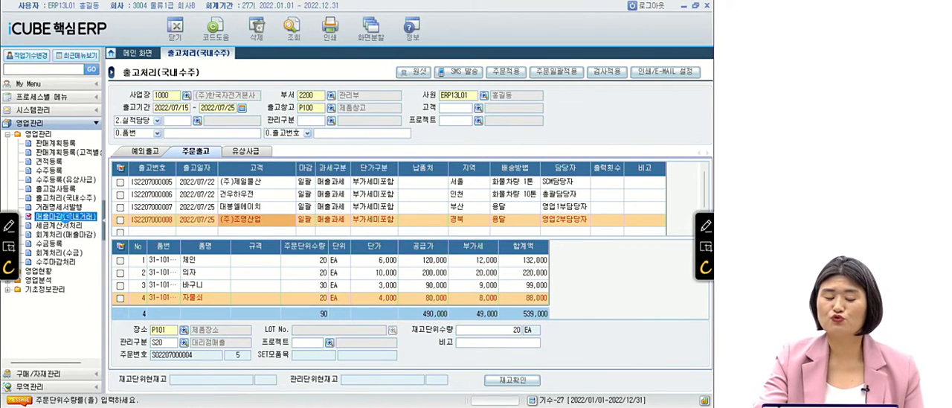
double_click(67, 217)
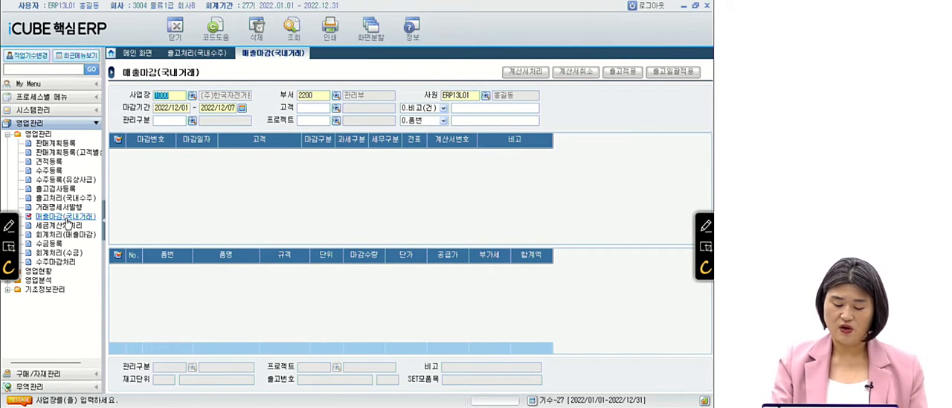
Query the domestic sales closings with 마감기간 2022/07/28 to 2022/07/29.
key(Return)
key(Return)
key(Return)
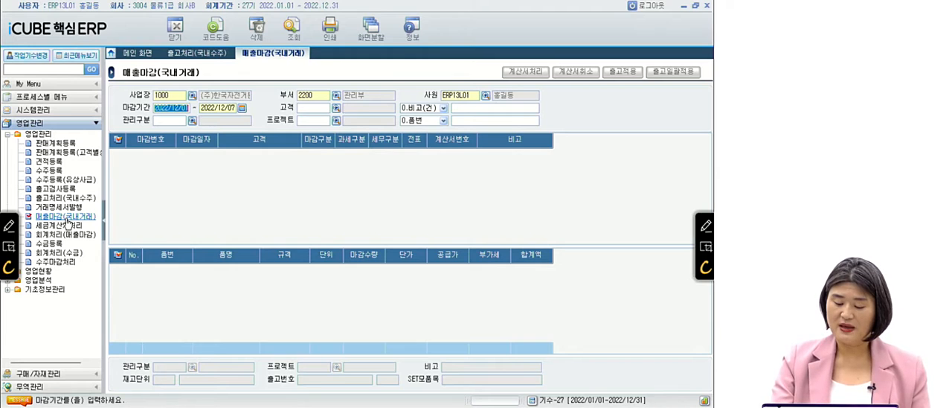
text(20220728)
key(Return)
text(2022/07/28)
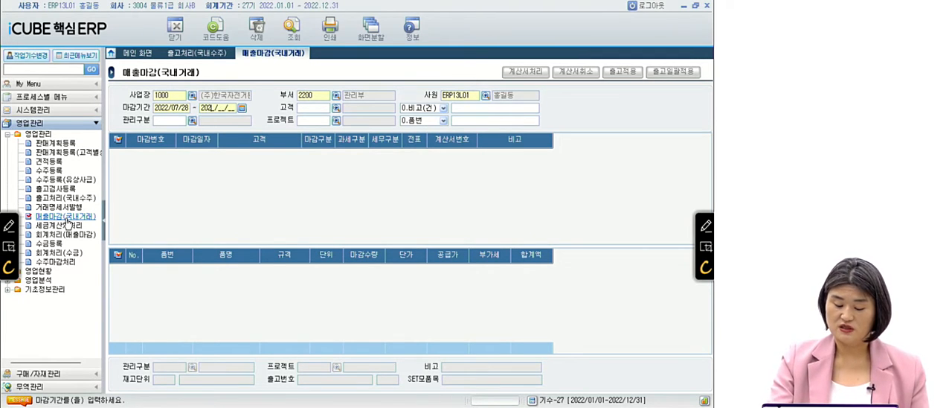
text(9)
key(Return)
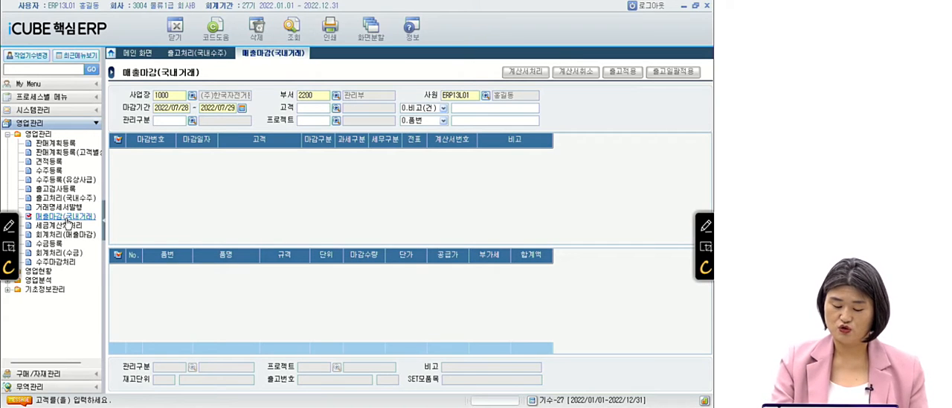
key(F12)
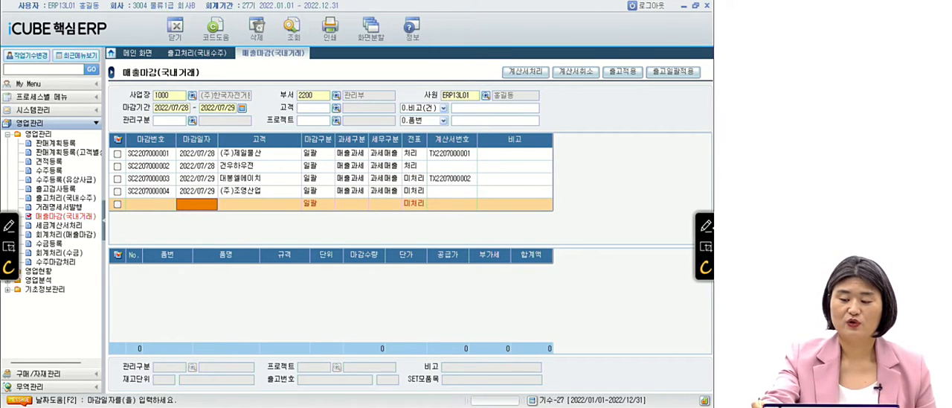
Box the 마감구분 column header in red and handwrite a note above the 전표 column with an arrow leading to 수정.
click(706, 225)
mouse_move(301, 128)
mouse_down()
mouse_move(297, 149)
mouse_move(331, 147)
mouse_move(294, 128)
mouse_up()
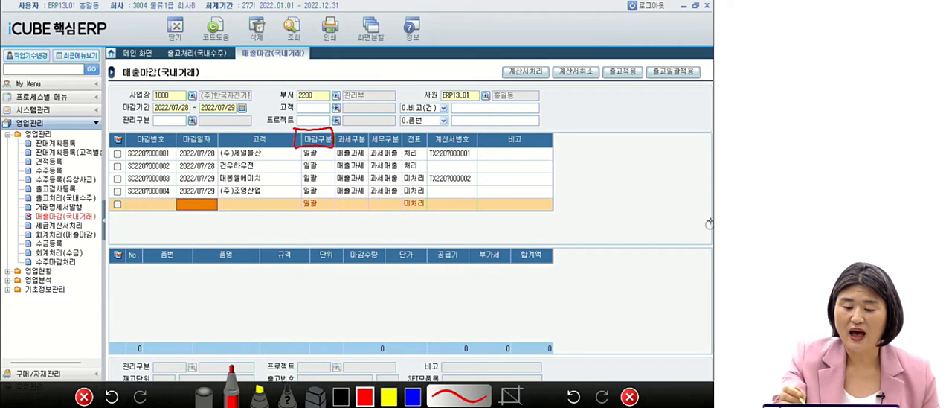
drag(411, 131, 428, 102)
drag(444, 69, 460, 91)
mouse_move(445, 73)
mouse_down()
mouse_move(461, 68)
mouse_move(459, 88)
mouse_up()
drag(467, 54, 467, 98)
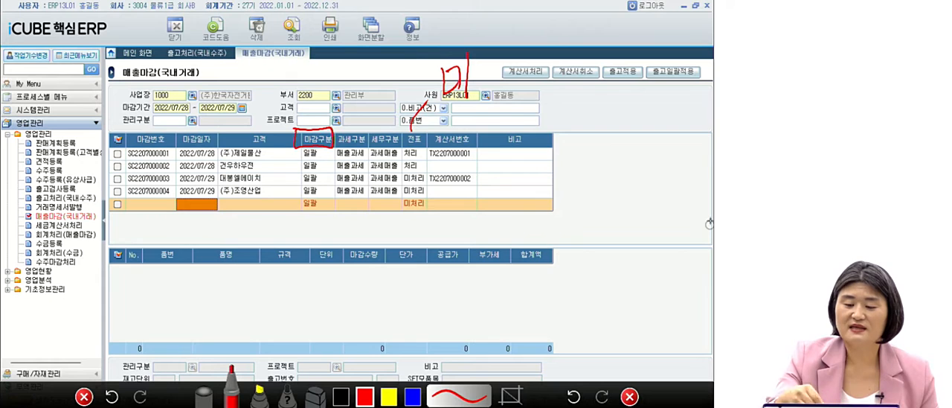
mouse_move(509, 59)
mouse_down()
mouse_move(506, 72)
mouse_move(519, 74)
mouse_up()
mouse_move(499, 79)
mouse_down()
mouse_move(490, 87)
mouse_move(559, 59)
mouse_up()
drag(552, 57, 555, 68)
mouse_move(573, 45)
mouse_down()
mouse_move(587, 42)
mouse_move(593, 65)
mouse_move(613, 45)
mouse_move(607, 76)
mouse_up()
drag(621, 31, 638, 35)
mouse_move(629, 45)
mouse_down()
mouse_move(644, 44)
mouse_move(634, 75)
mouse_up()
drag(641, 32, 660, 49)
drag(668, 33, 670, 55)
drag(673, 58, 671, 59)
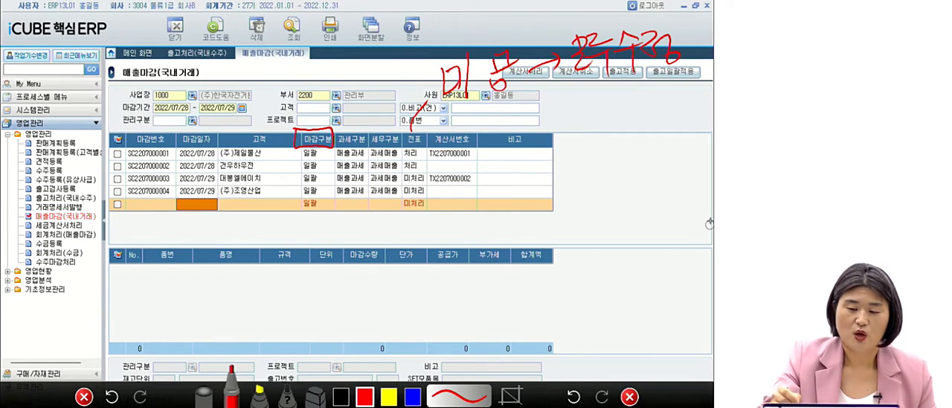
mouse_move(399, 149)
mouse_down()
mouse_move(397, 163)
mouse_move(428, 174)
mouse_move(411, 141)
mouse_move(397, 143)
mouse_move(479, 146)
mouse_move(458, 157)
mouse_move(421, 148)
mouse_up()
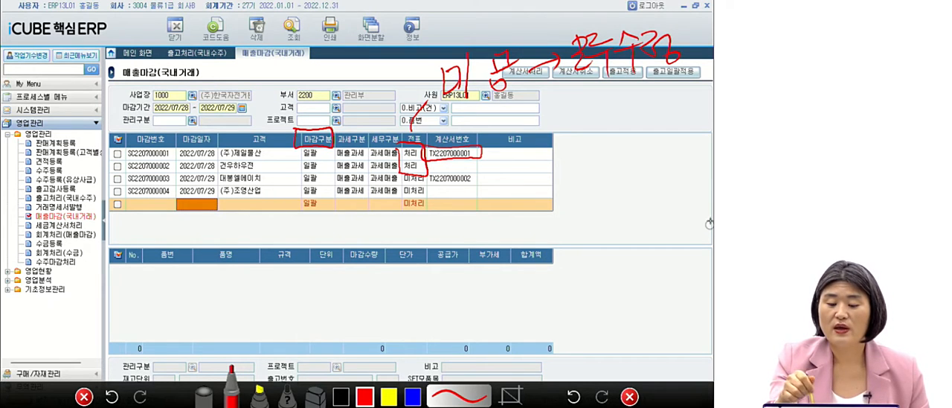
mouse_move(376, 264)
mouse_down()
mouse_move(360, 242)
mouse_move(378, 280)
mouse_move(409, 238)
mouse_up()
drag(409, 277, 413, 239)
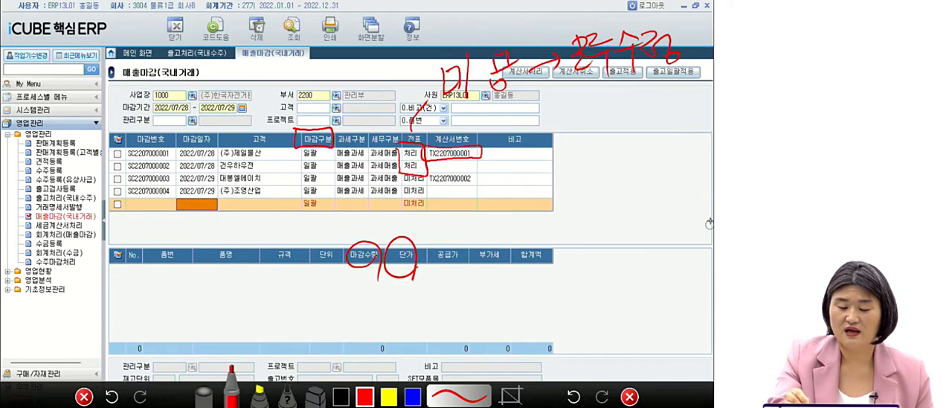
mouse_move(379, 292)
mouse_down()
mouse_move(395, 311)
mouse_move(380, 311)
mouse_up()
drag(430, 293, 468, 298)
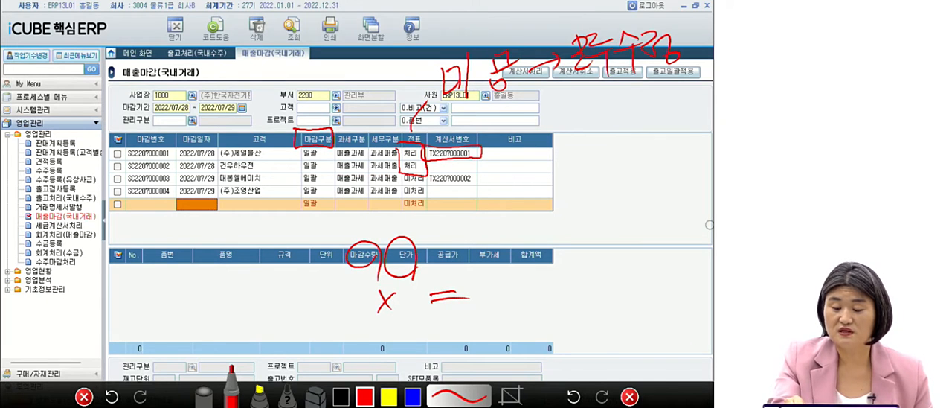
drag(455, 212, 524, 236)
drag(513, 275, 564, 266)
mouse_move(412, 287)
mouse_down()
mouse_move(363, 221)
mouse_move(398, 326)
mouse_up()
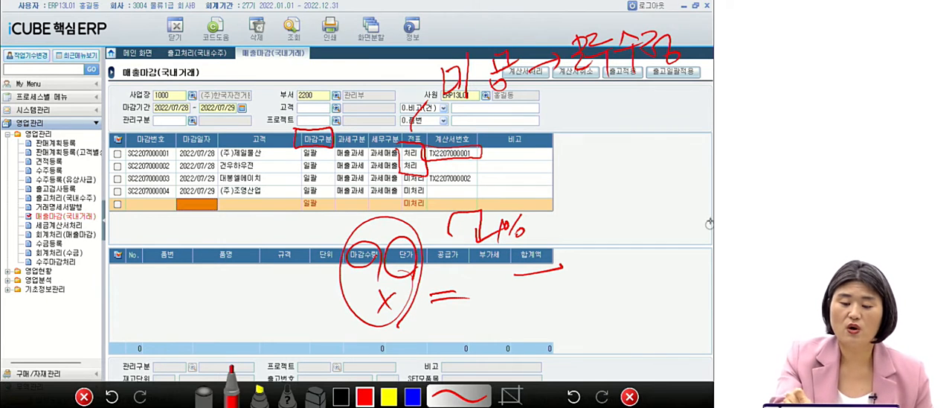
Mark the 세무구분, 전표 and 계산서번호 entries of the listed closings in red, then clear the drawings.
mouse_move(403, 158)
mouse_down()
mouse_move(425, 172)
mouse_move(400, 158)
mouse_move(383, 174)
mouse_move(399, 158)
mouse_move(360, 159)
mouse_move(363, 179)
mouse_up()
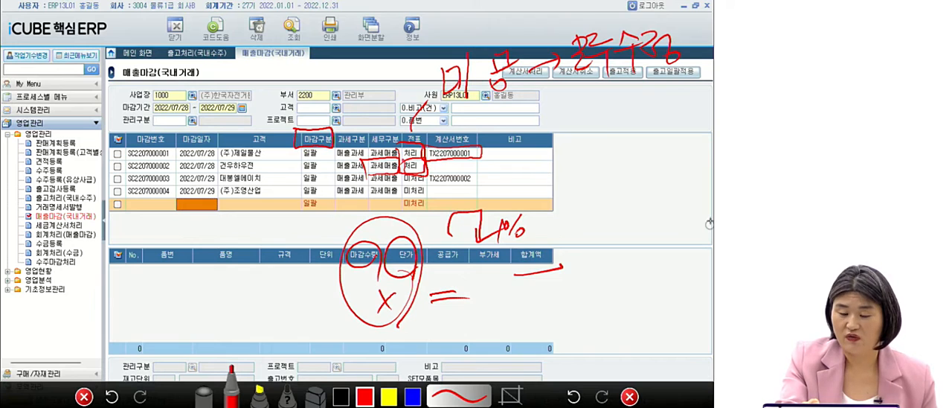
mouse_move(367, 186)
mouse_down()
mouse_move(367, 211)
mouse_move(406, 215)
mouse_move(385, 184)
mouse_move(364, 186)
mouse_up()
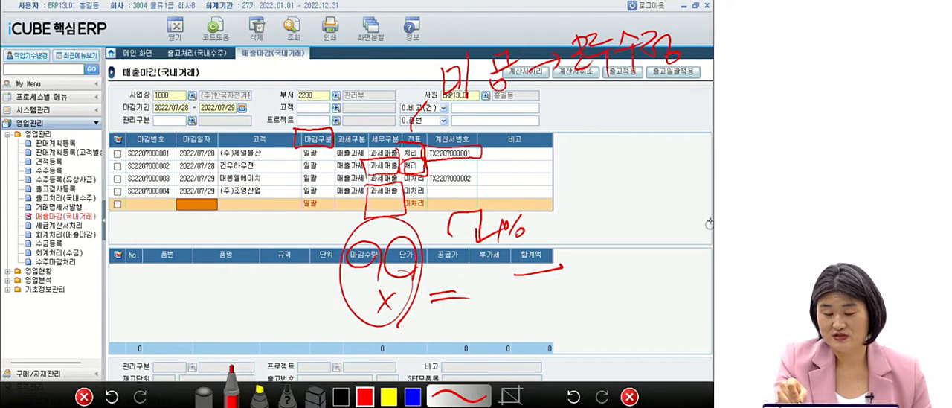
mouse_move(413, 174)
mouse_down()
mouse_move(427, 174)
mouse_move(404, 164)
mouse_up()
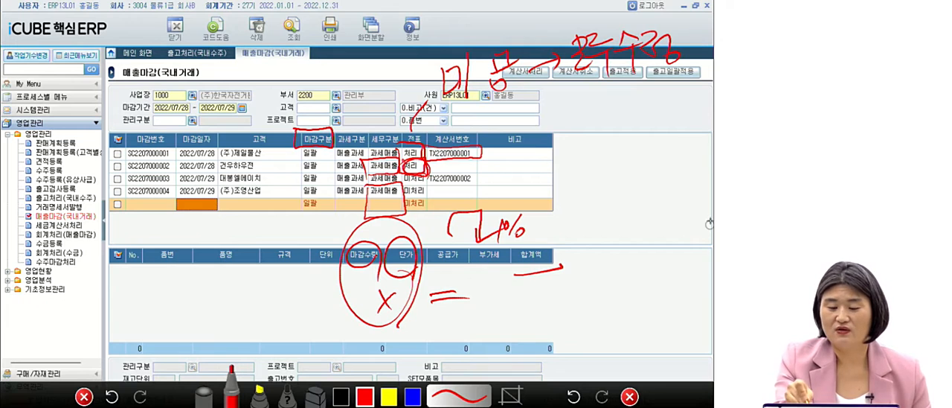
mouse_move(472, 187)
mouse_down()
mouse_move(434, 183)
mouse_move(477, 186)
mouse_up()
mouse_move(399, 143)
mouse_down()
mouse_move(402, 164)
mouse_move(475, 131)
mouse_move(371, 149)
mouse_up()
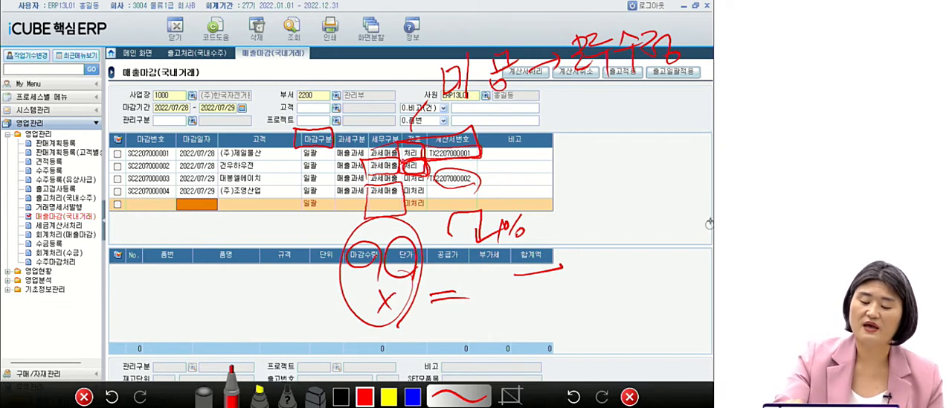
click(629, 397)
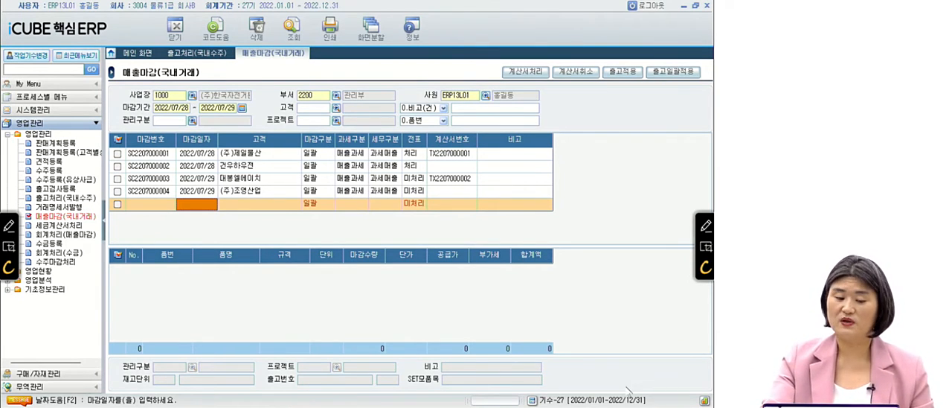
click(259, 154)
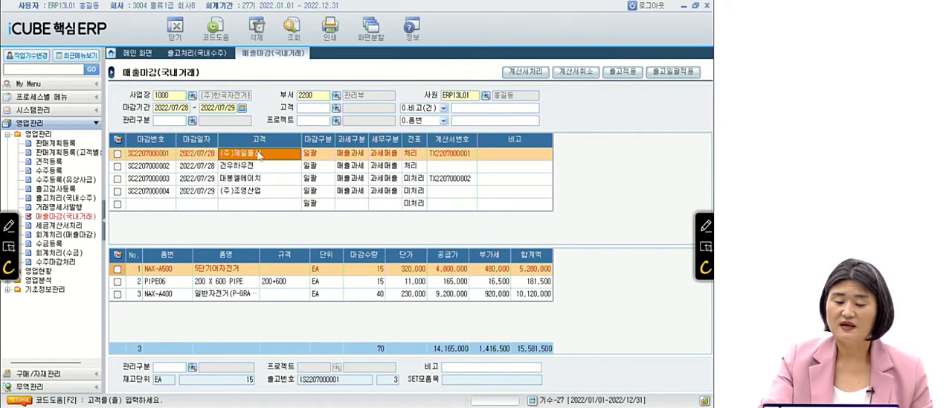
click(705, 226)
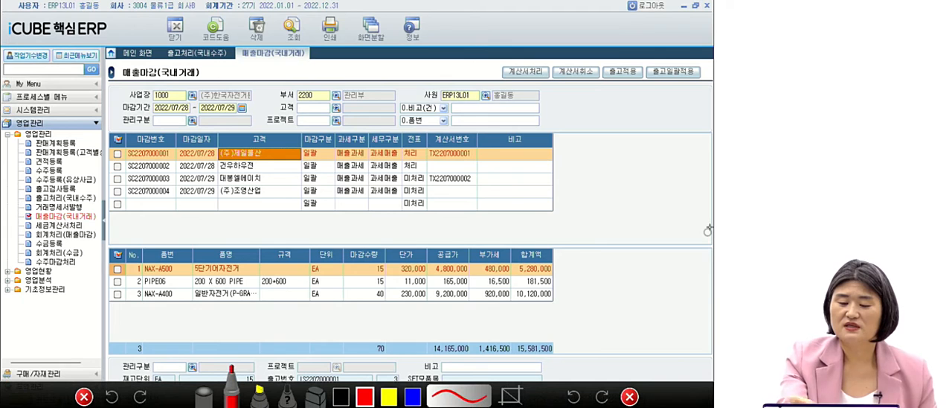
drag(403, 159, 479, 158)
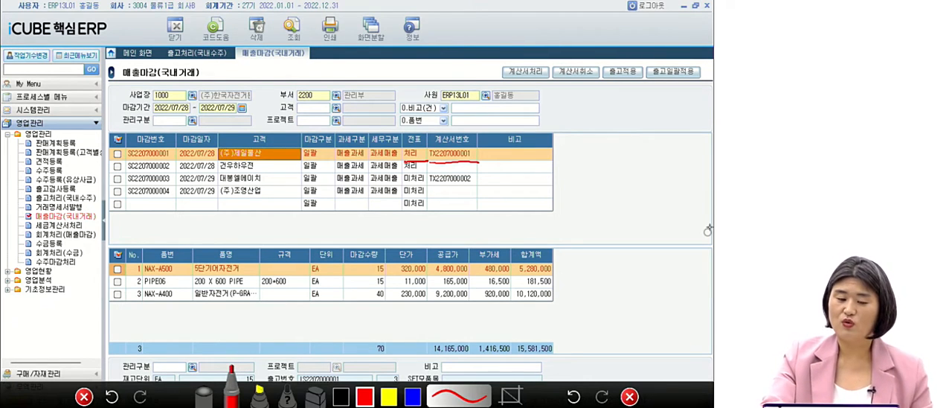
mouse_move(175, 147)
mouse_down()
mouse_move(174, 163)
mouse_move(223, 164)
mouse_move(201, 145)
mouse_up()
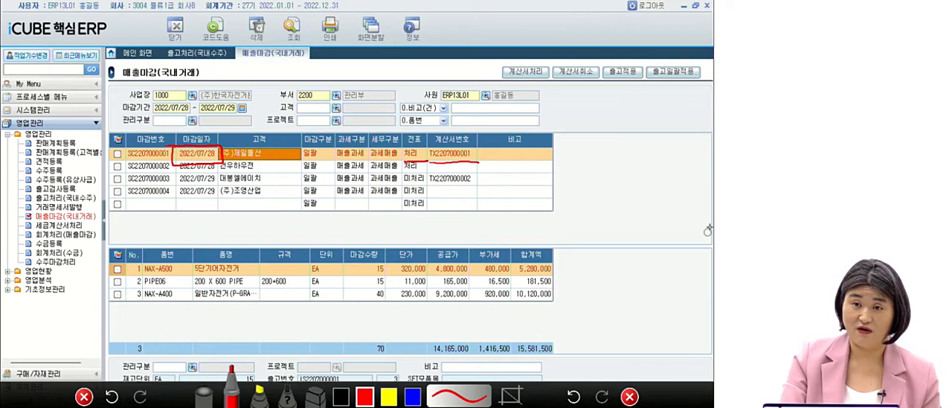
drag(418, 148, 406, 147)
mouse_move(467, 158)
mouse_down()
mouse_move(429, 153)
mouse_move(472, 148)
mouse_up()
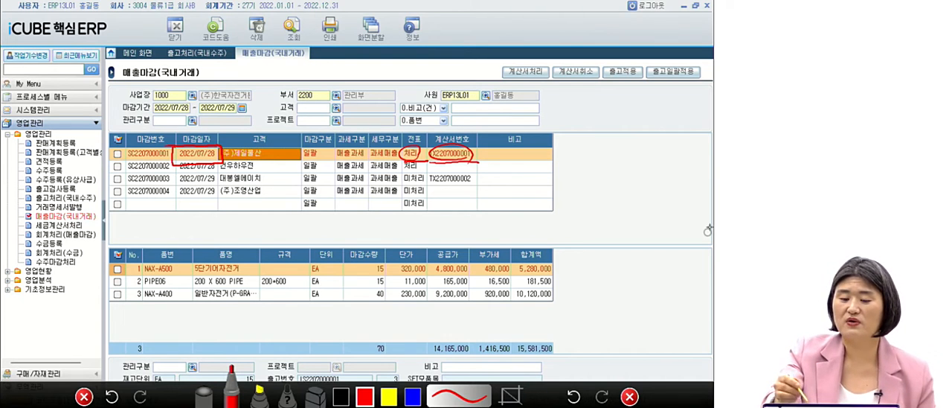
Handwrite a circled 1 in red above the closing list as the answer, and clear the drawings.
drag(469, 29, 471, 64)
mouse_move(488, 68)
mouse_down()
mouse_move(454, 60)
mouse_move(476, 79)
mouse_up()
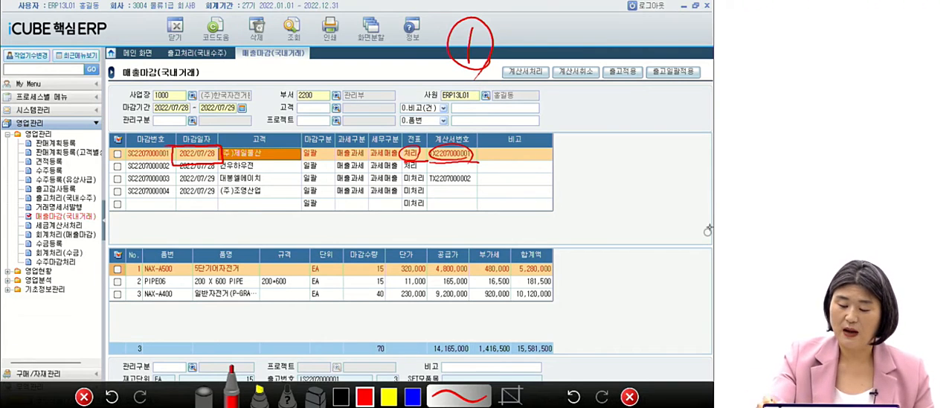
click(629, 397)
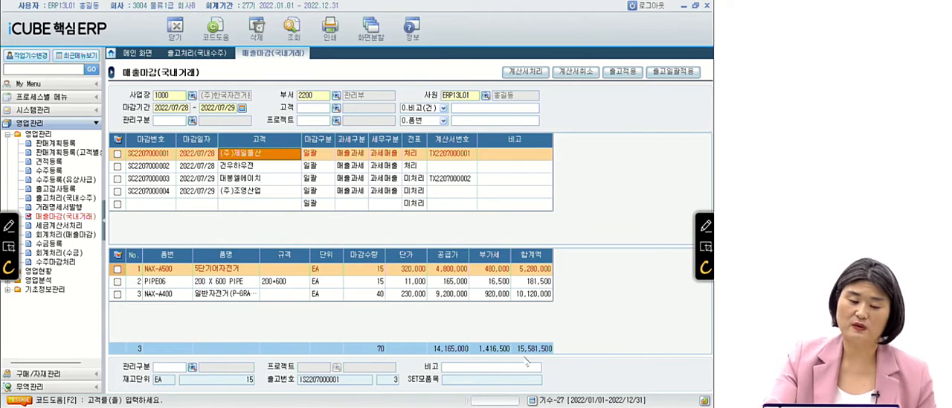
click(253, 167)
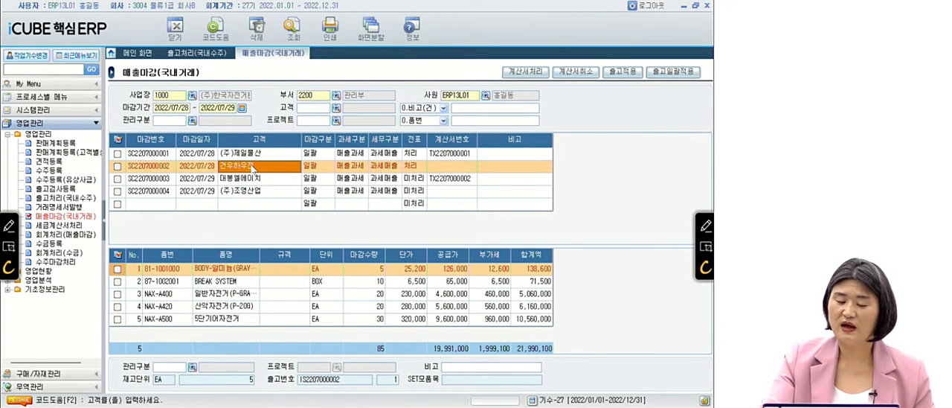
key(Return)
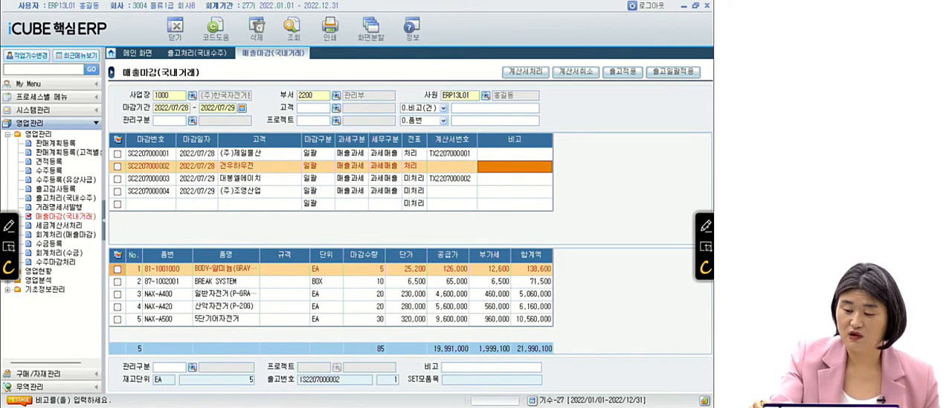
click(704, 226)
mouse_move(399, 161)
mouse_down()
mouse_move(420, 177)
mouse_move(411, 158)
mouse_move(399, 161)
mouse_up()
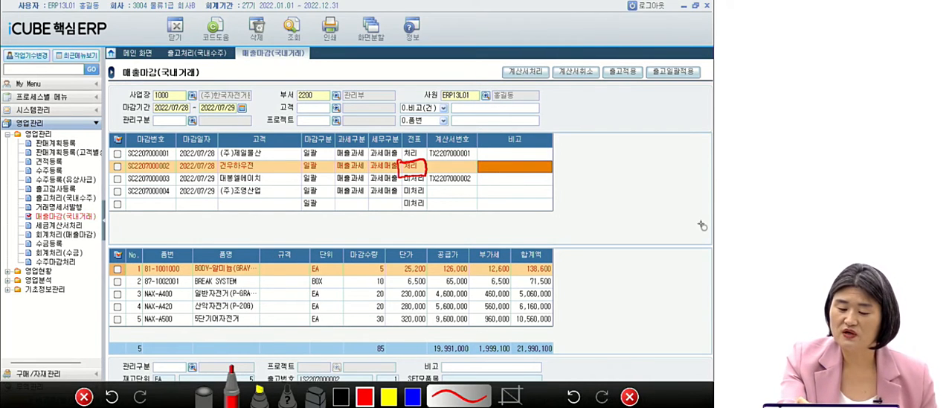
mouse_move(426, 176)
mouse_down()
mouse_move(426, 187)
mouse_move(468, 187)
mouse_move(478, 172)
mouse_move(427, 173)
mouse_up()
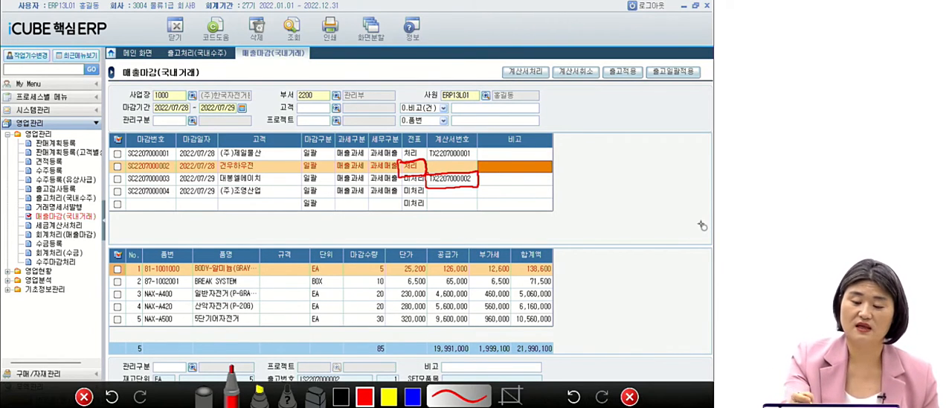
mouse_move(367, 195)
mouse_down()
mouse_move(396, 199)
mouse_move(376, 235)
mouse_move(401, 240)
mouse_up()
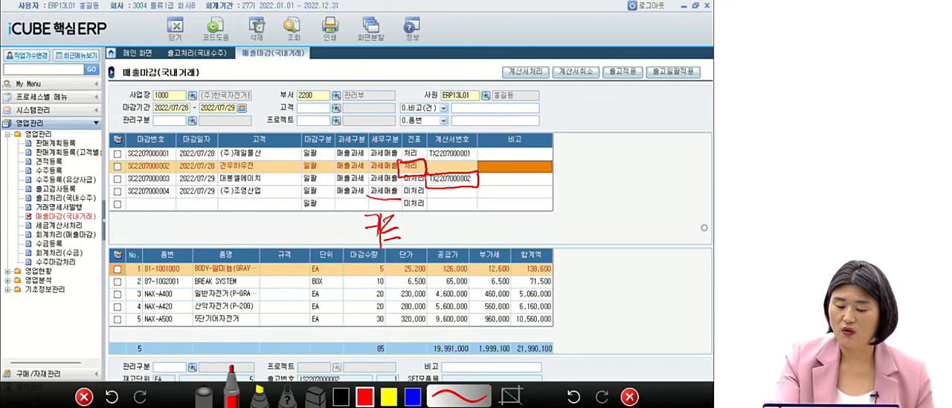
click(630, 396)
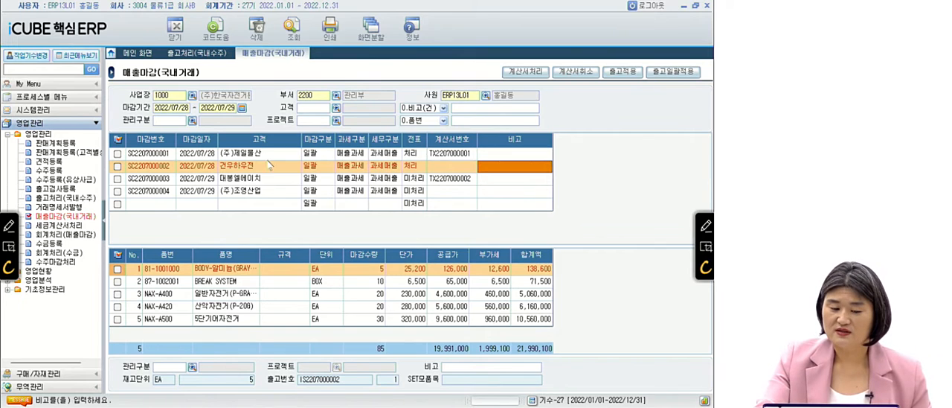
click(189, 170)
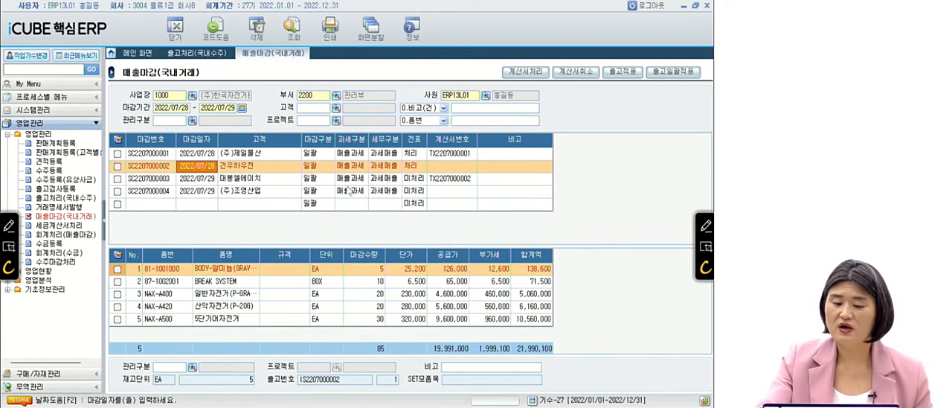
click(390, 166)
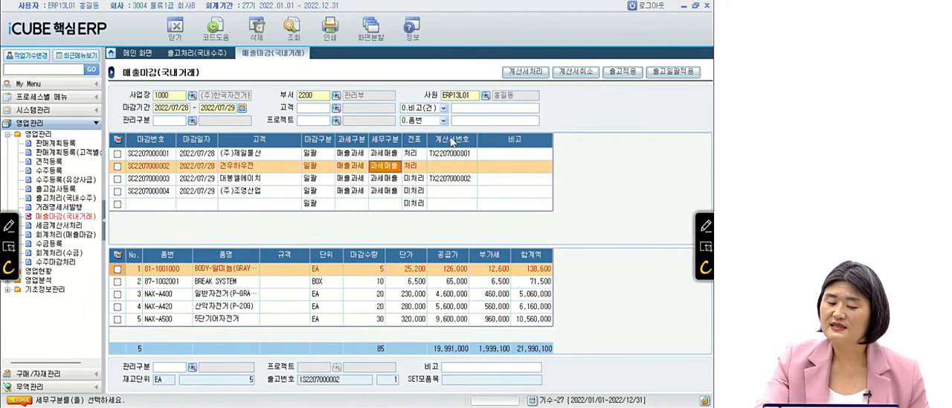
click(395, 191)
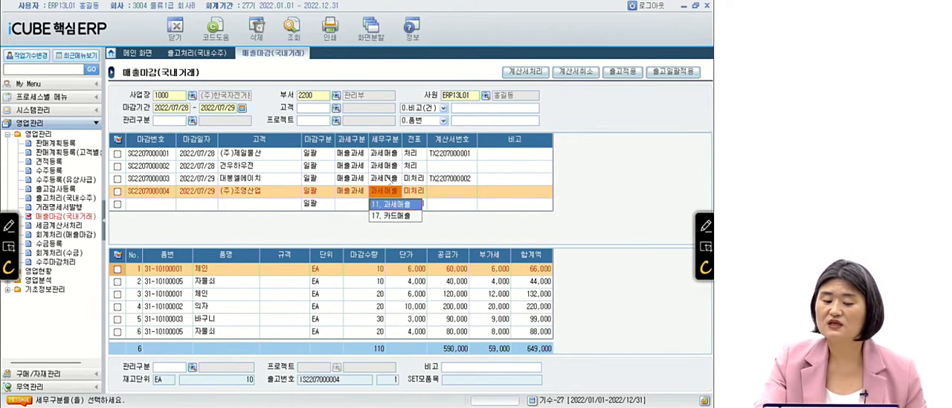
click(389, 169)
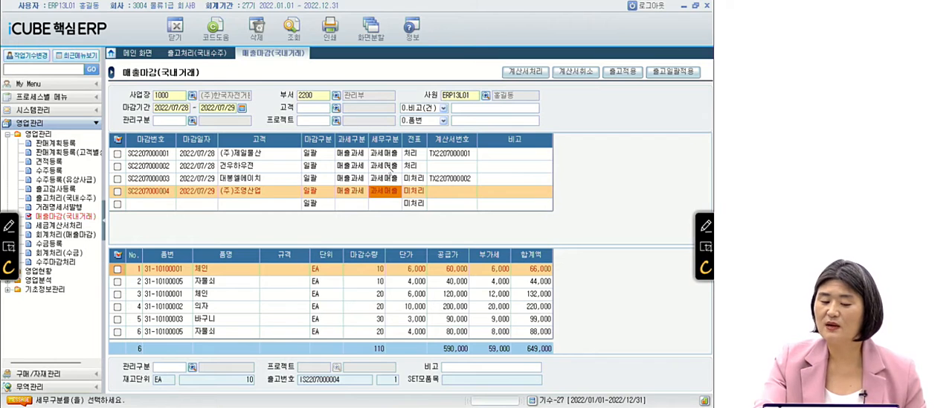
click(389, 168)
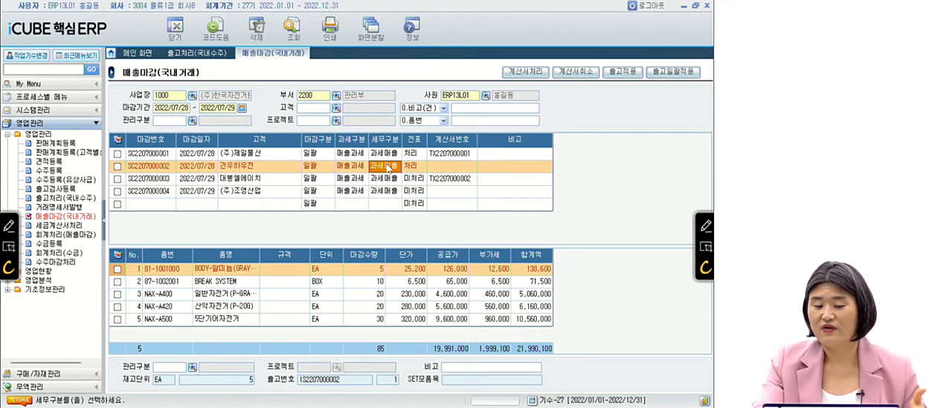
click(393, 180)
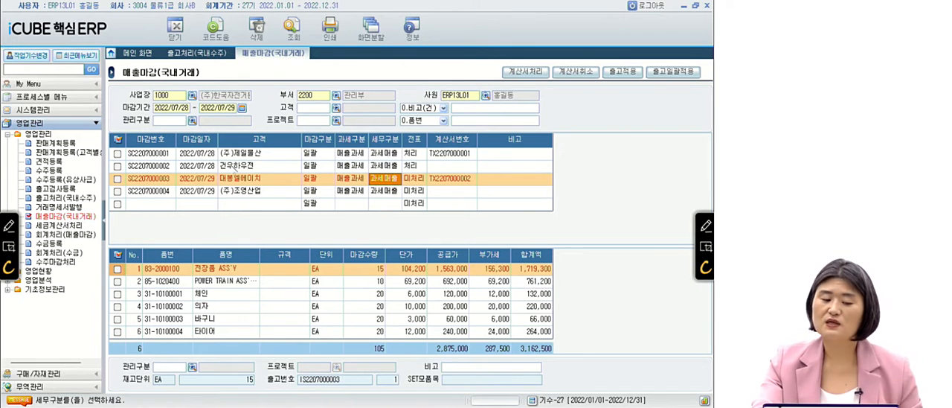
click(202, 179)
click(214, 180)
key(Right)
key(Left)
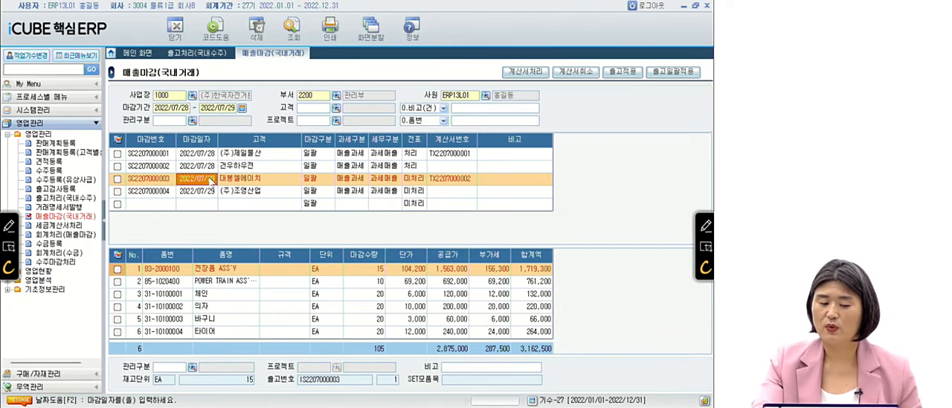
text(202)
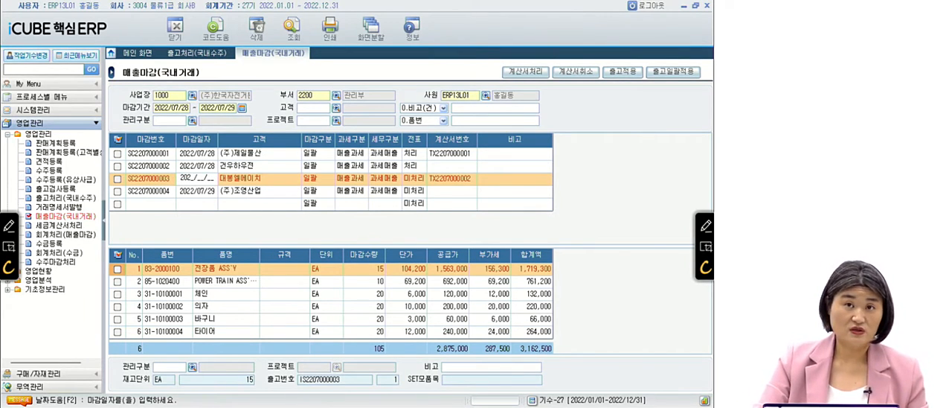
text(2/)
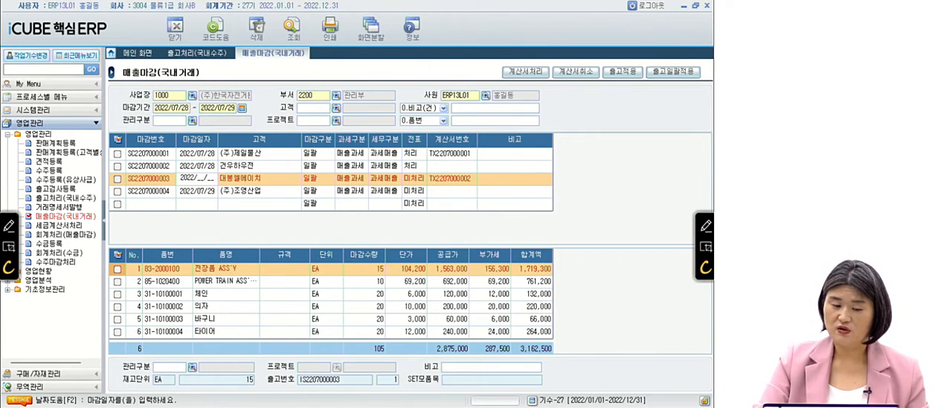
text(07/)
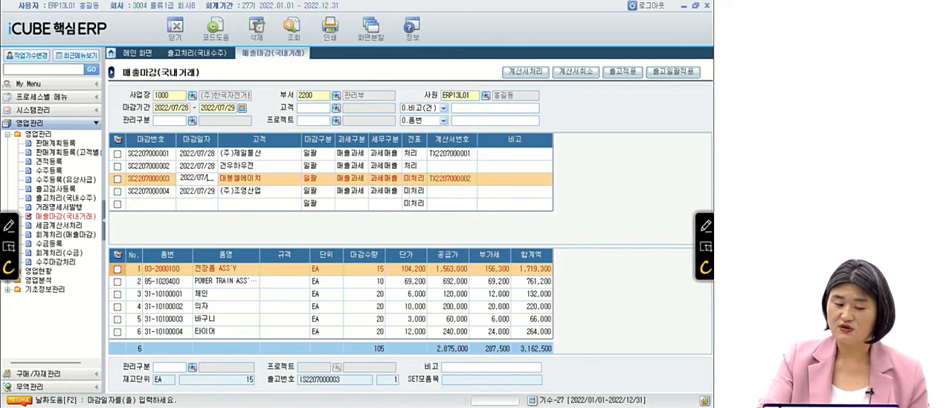
text(30)
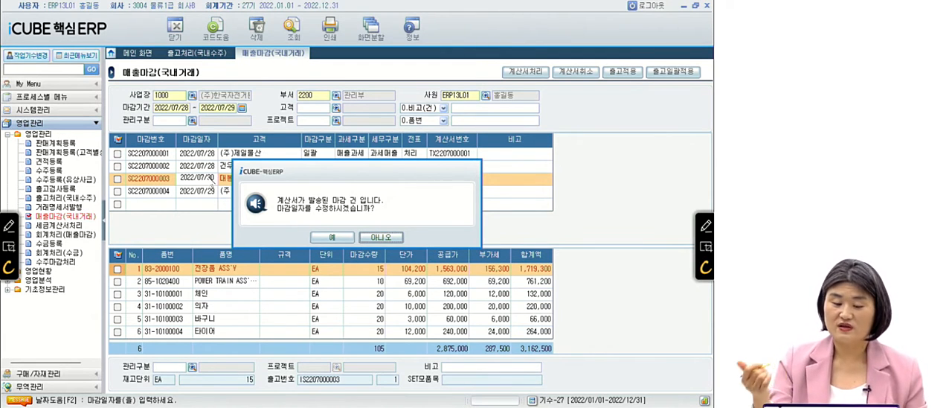
click(330, 237)
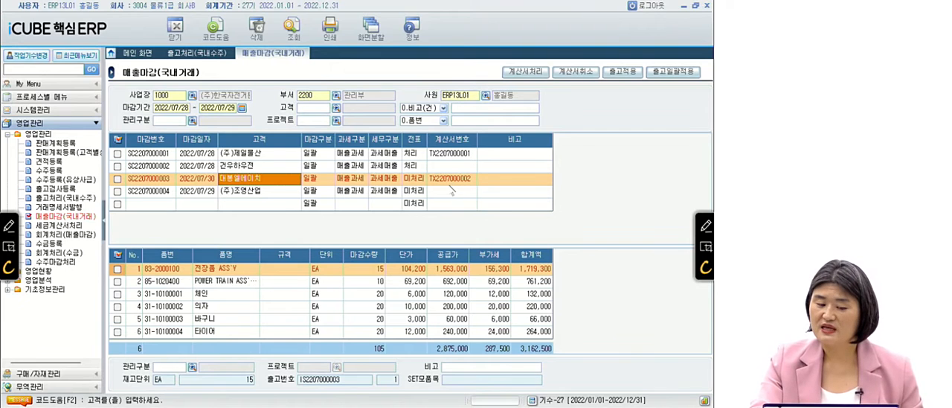
click(213, 180)
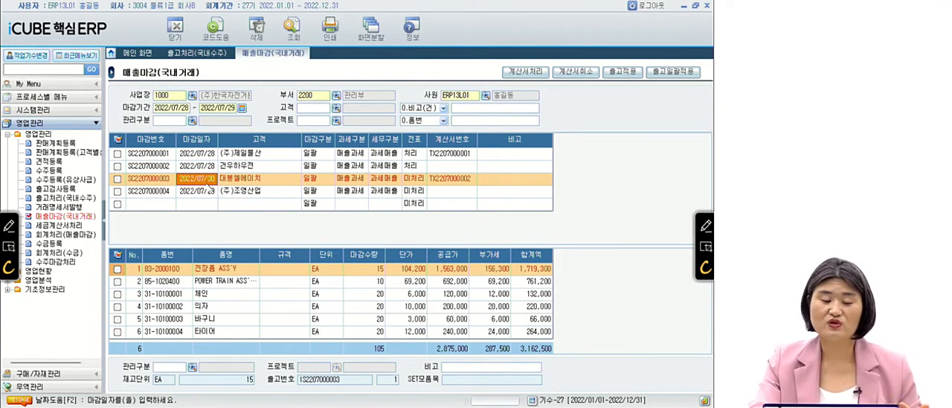
click(287, 33)
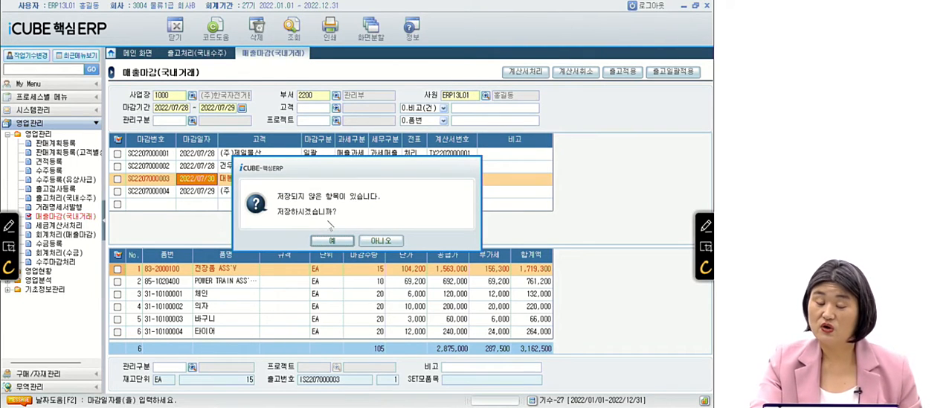
click(333, 241)
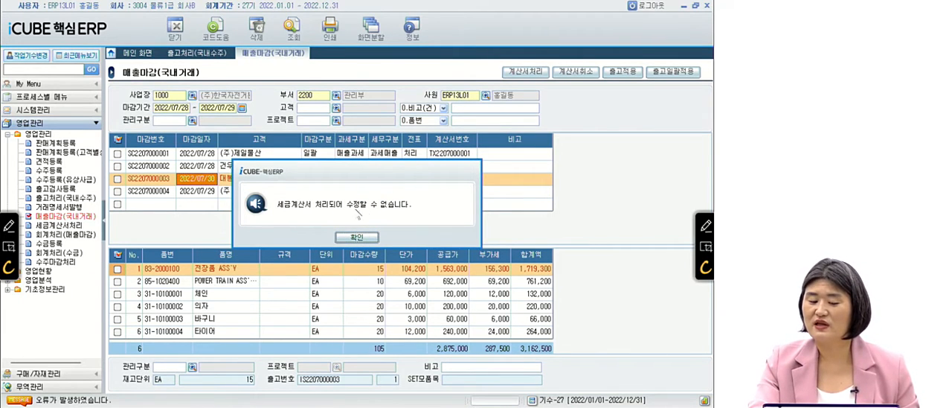
click(358, 237)
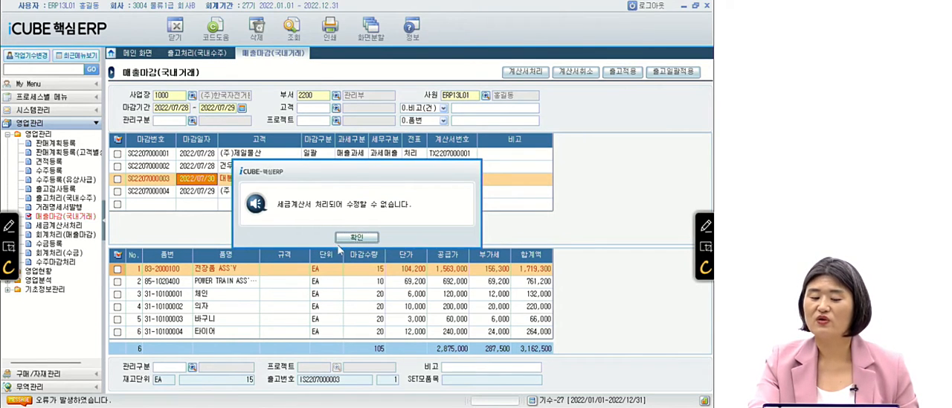
click(351, 239)
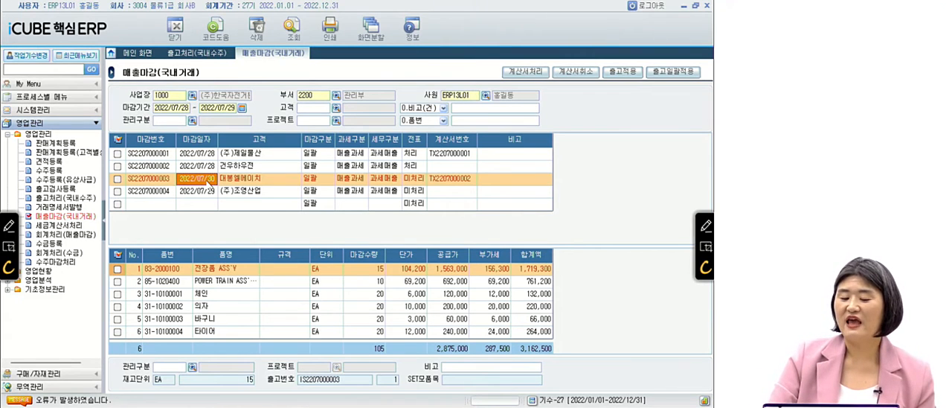
text(20)
text(22/07/2)
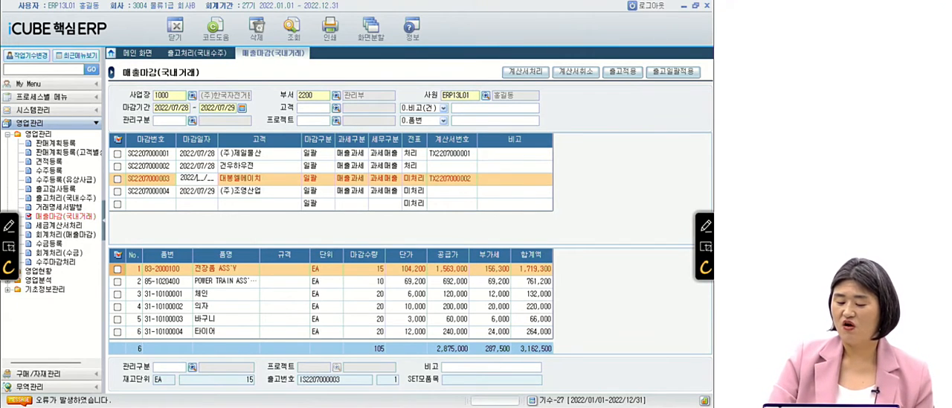
text(9)
key(Return)
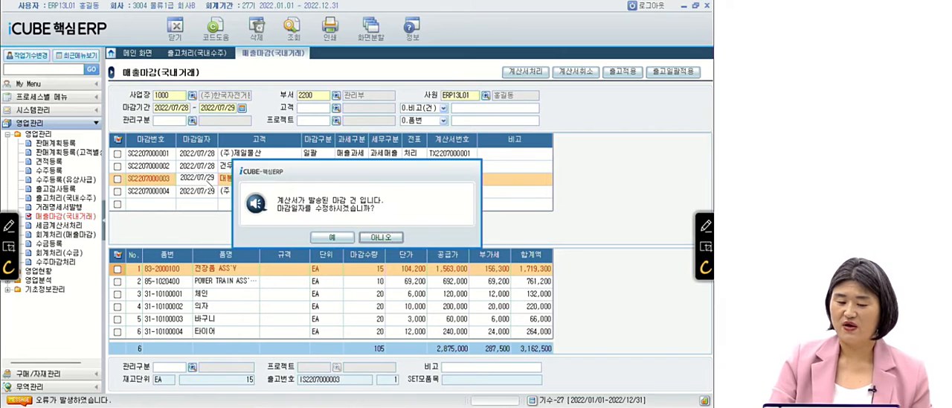
key(Return)
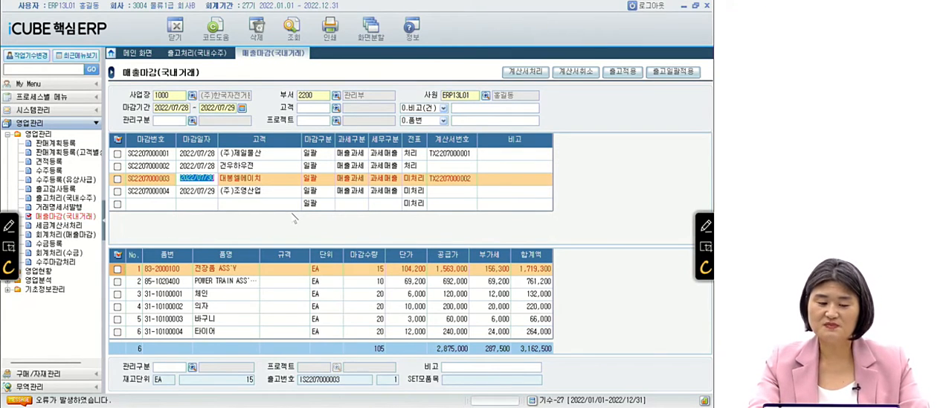
Reload the sales closings for the period 2022/07/28 to 2022/07/29.
key(Return)
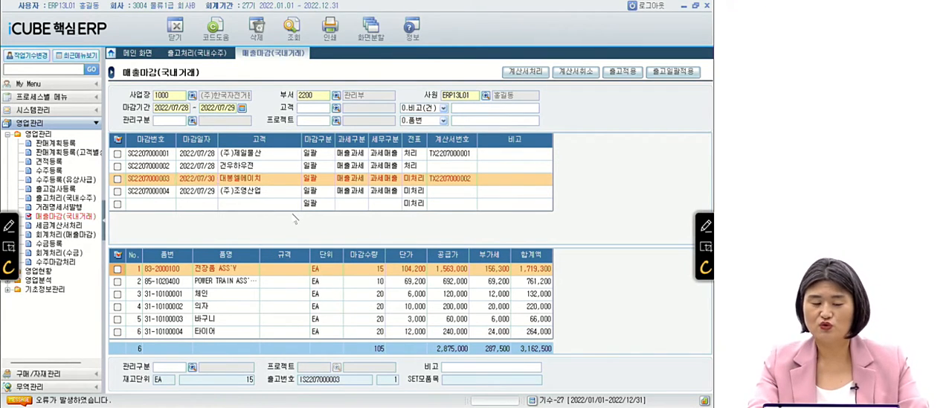
click(333, 241)
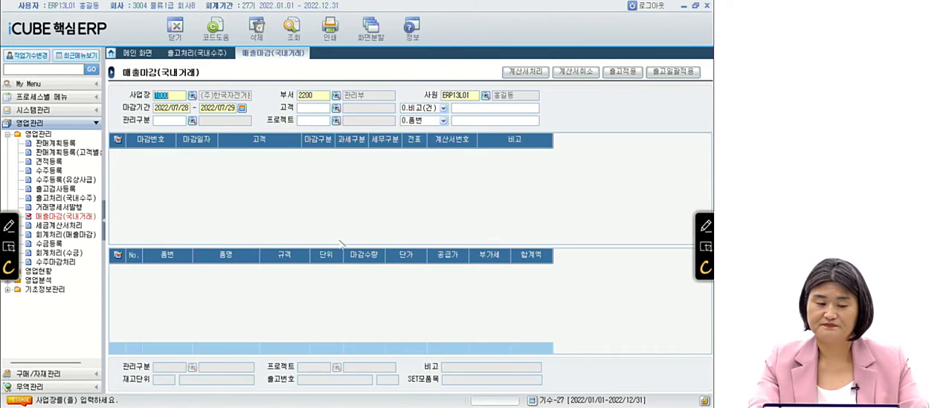
key(Return)
key(Return)
key(Return)
key(Return)
key(Return)
key(Return)
key(Return)
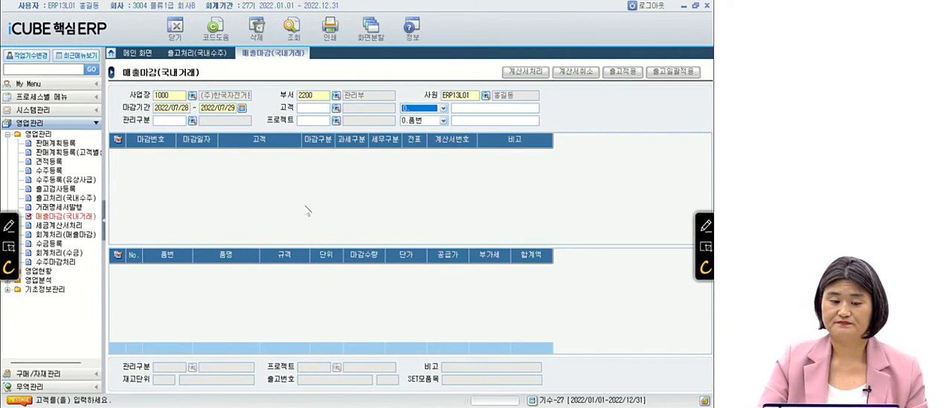
key(Return)
key(Return)
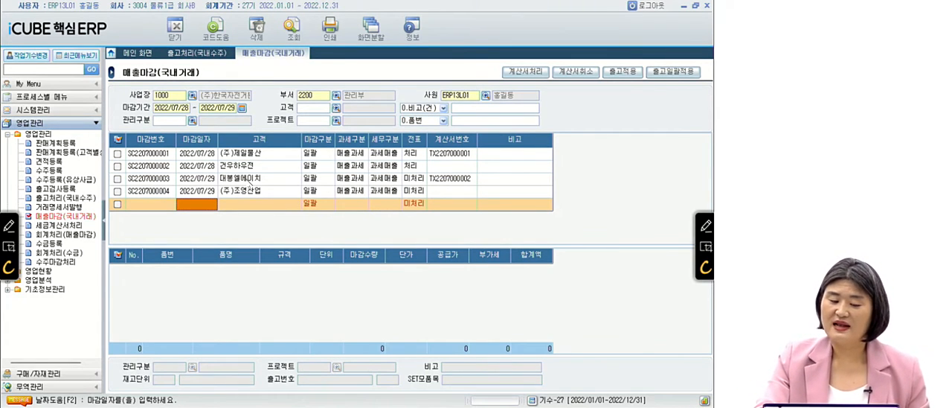
key(ctrl)
key(ctrl)
key(ctrl)
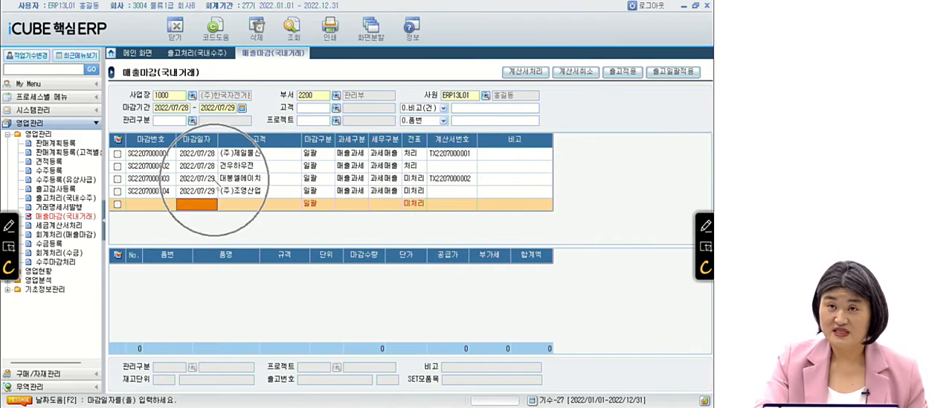
click(214, 182)
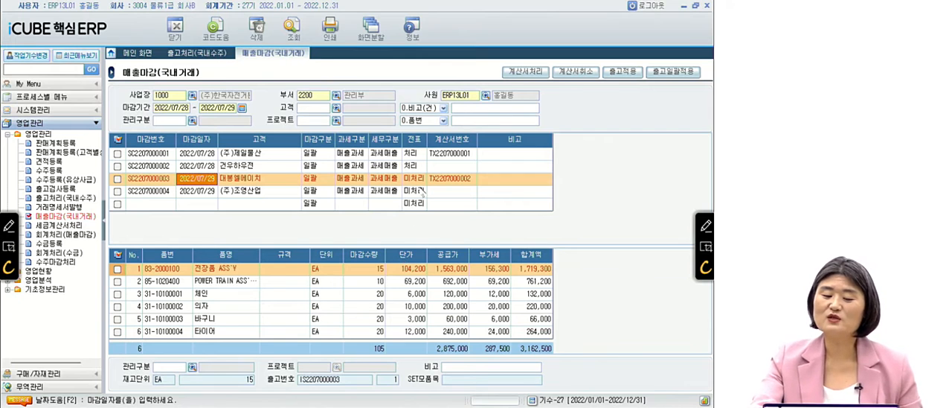
click(415, 166)
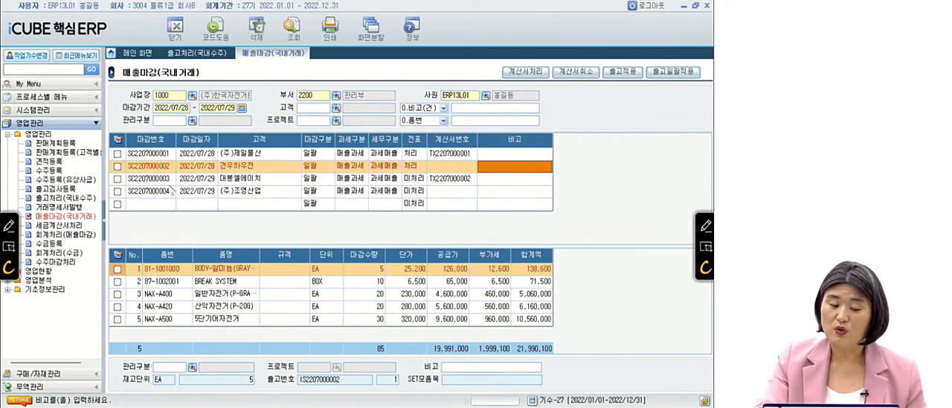
click(253, 192)
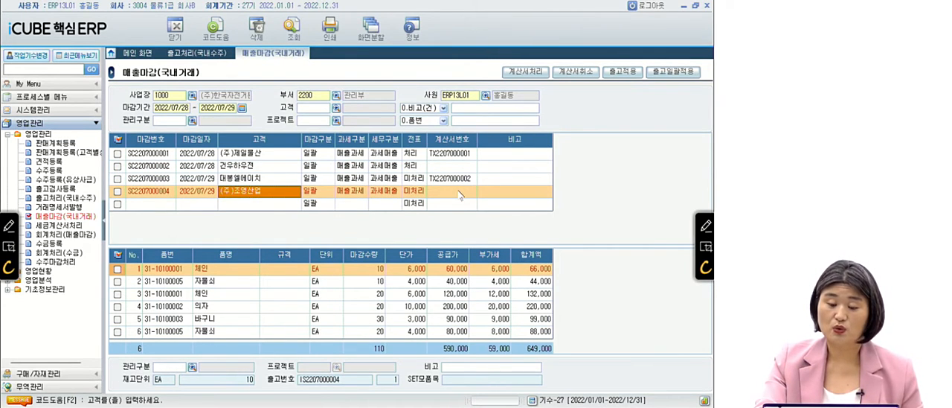
click(389, 193)
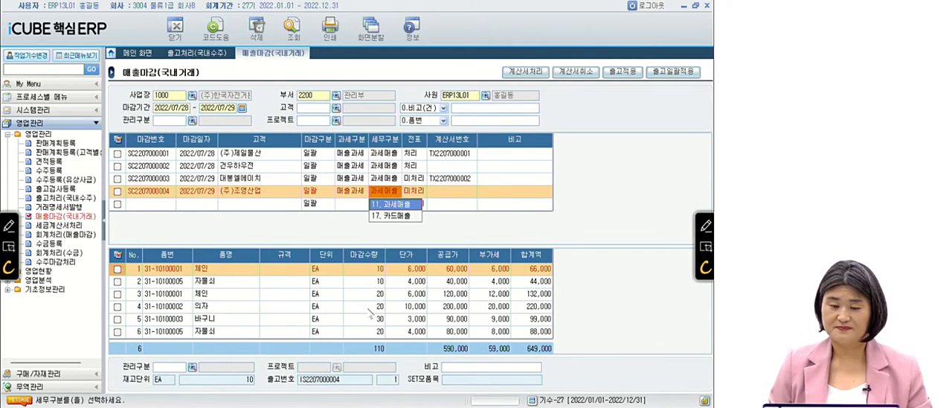
Switch to the PowerPoint slide show containing the exam question.
key(alt+Tab)
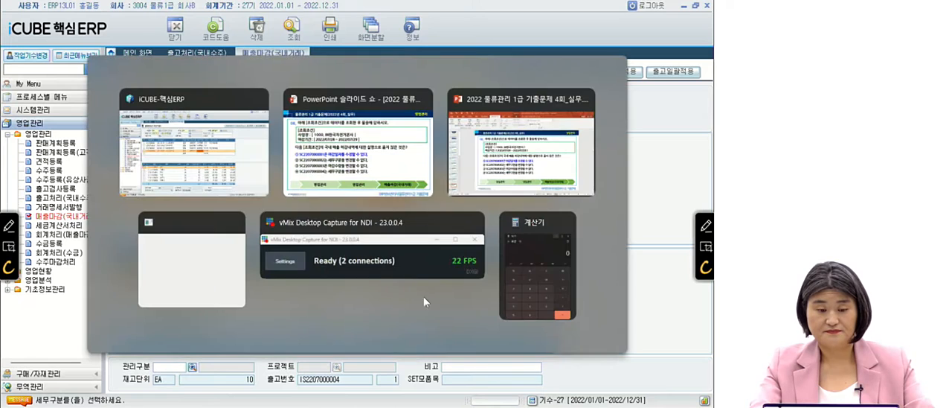
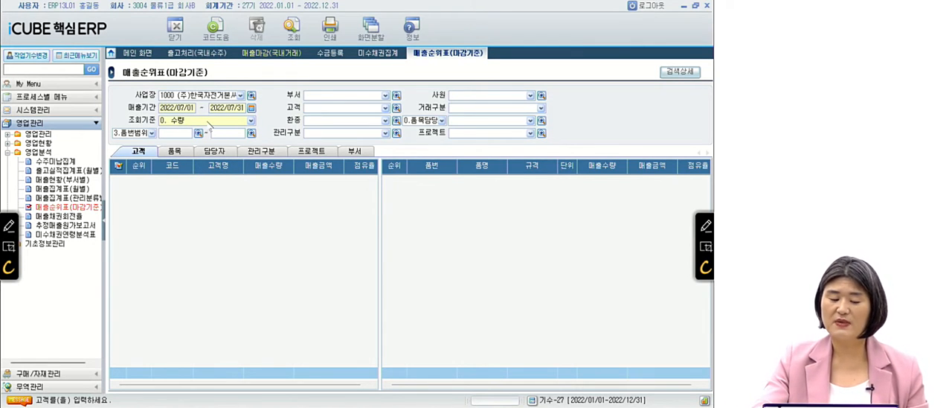
Query the 품목 ranking in 매출순위표(마감기준) for 2022/07/01 to 2022/07/31 with 조회기준 0. 수량.
click(250, 121)
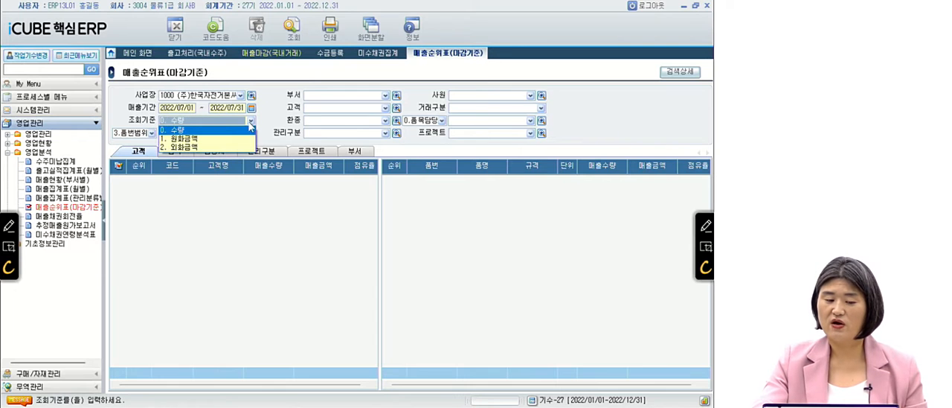
click(204, 130)
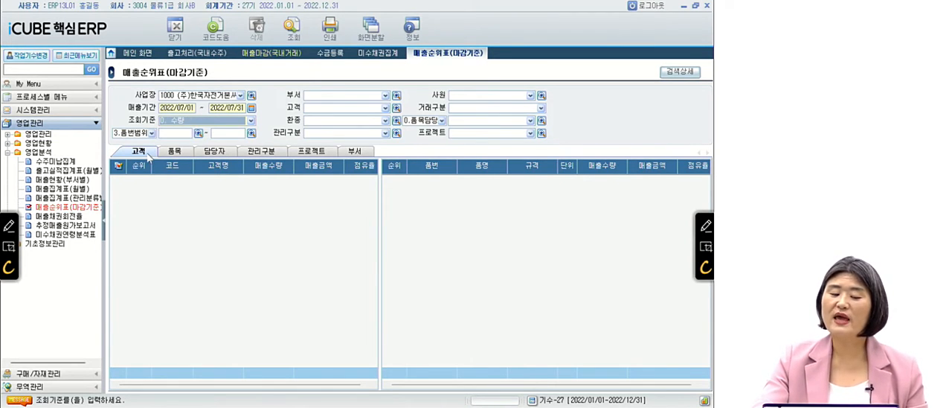
key(ctrl)
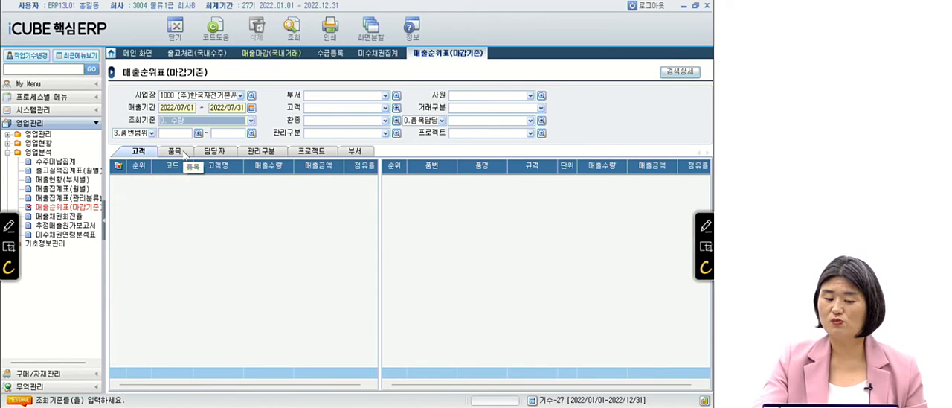
click(185, 153)
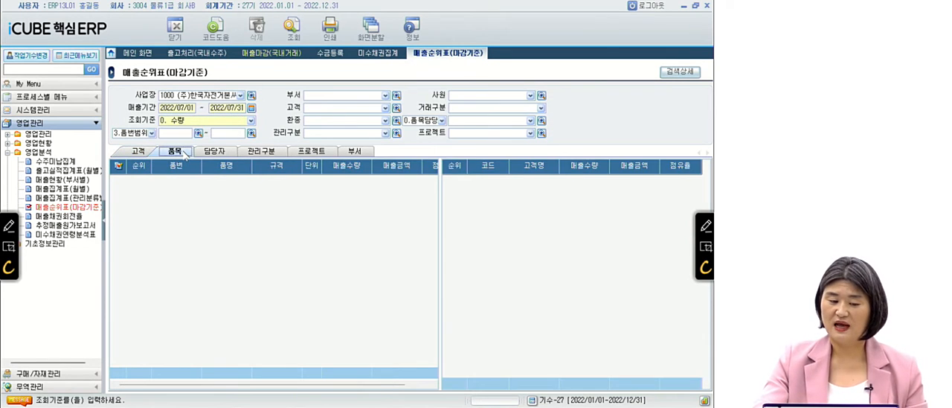
key(ctrl)
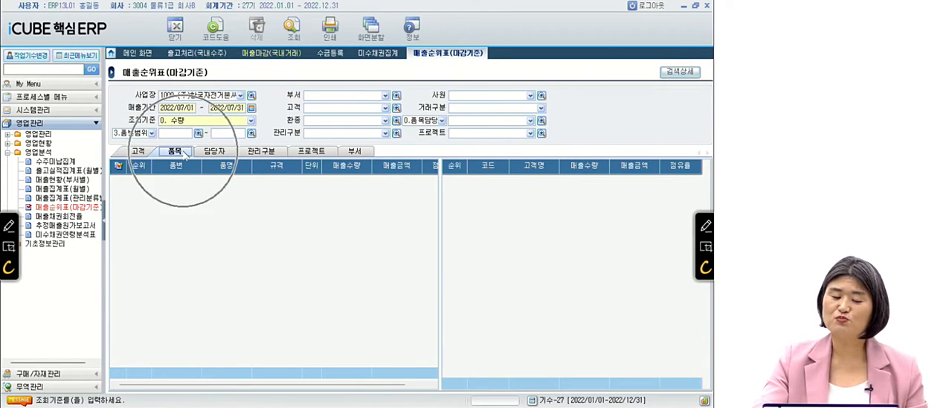
click(295, 27)
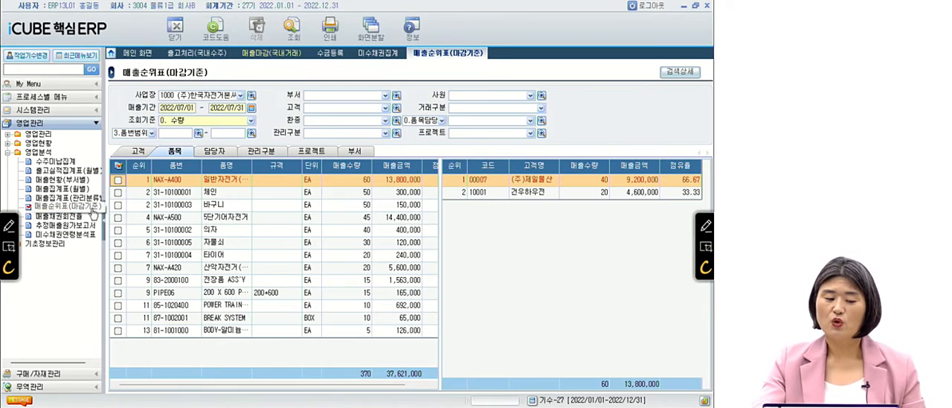
Hide the menu pane, fit the 품명 and 규격 columns, and examine the first-ranked item's 매출수량 and 매출금액.
click(102, 221)
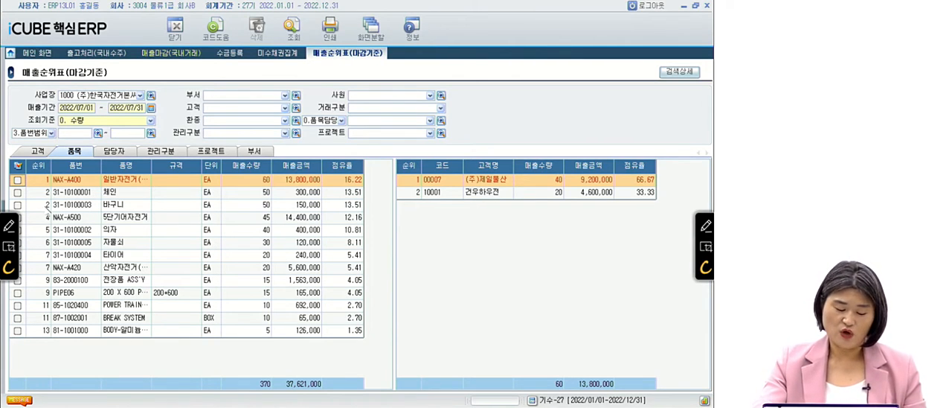
click(47, 181)
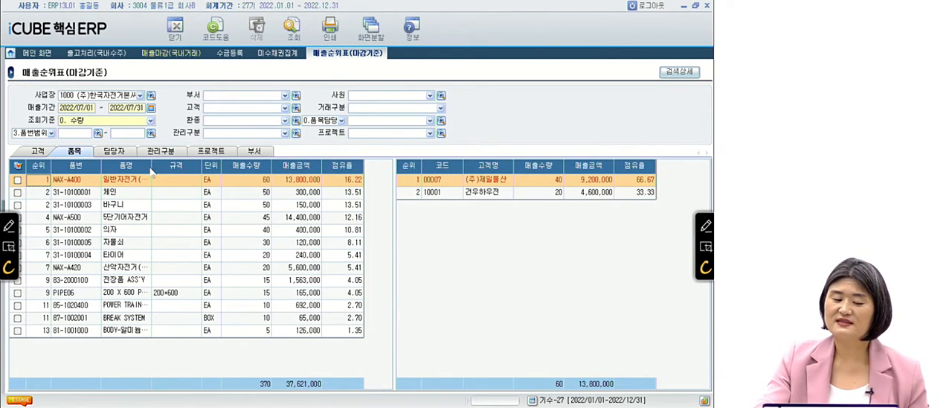
drag(151, 167, 196, 167)
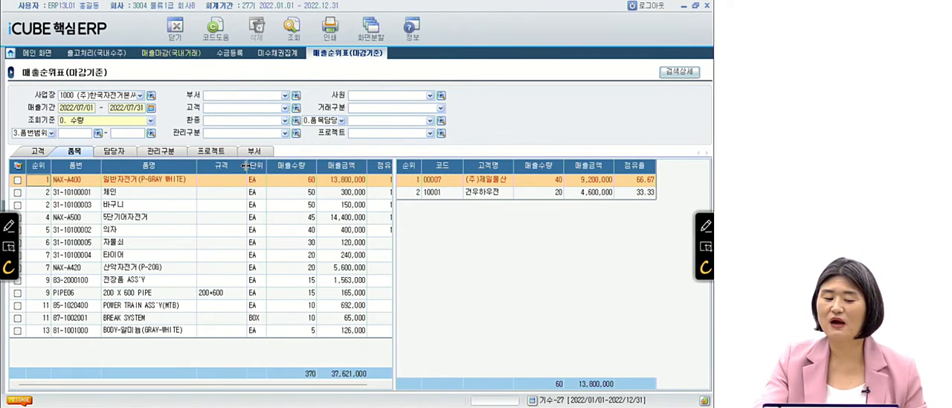
drag(246, 167, 224, 170)
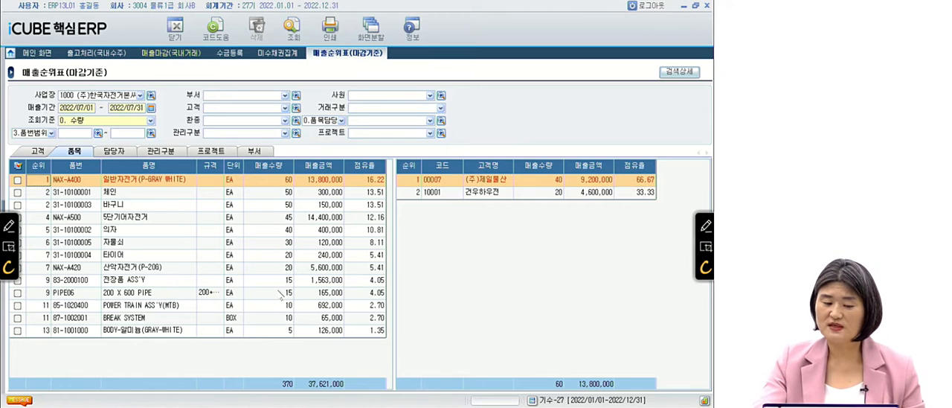
click(276, 182)
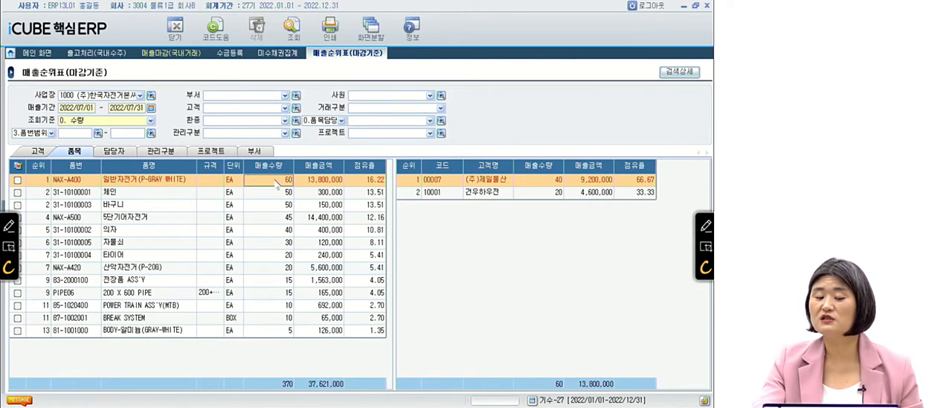
click(318, 181)
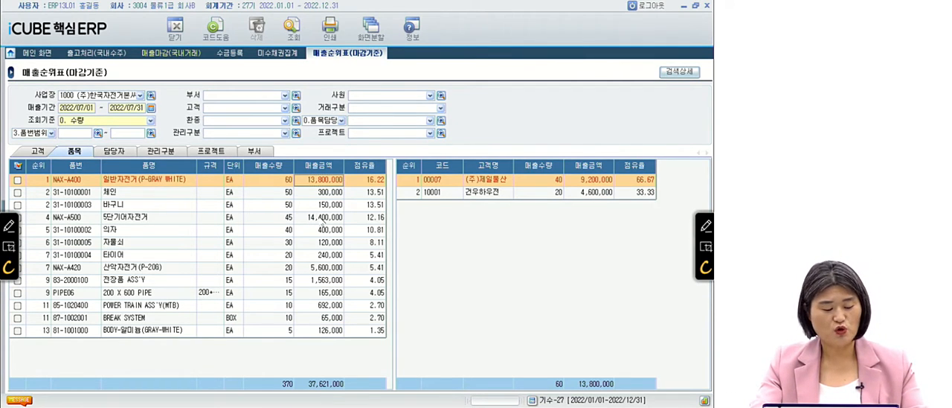
Switch to the PowerPoint slide show and advance to question 12 on 청구등록.
key(alt+Tab)
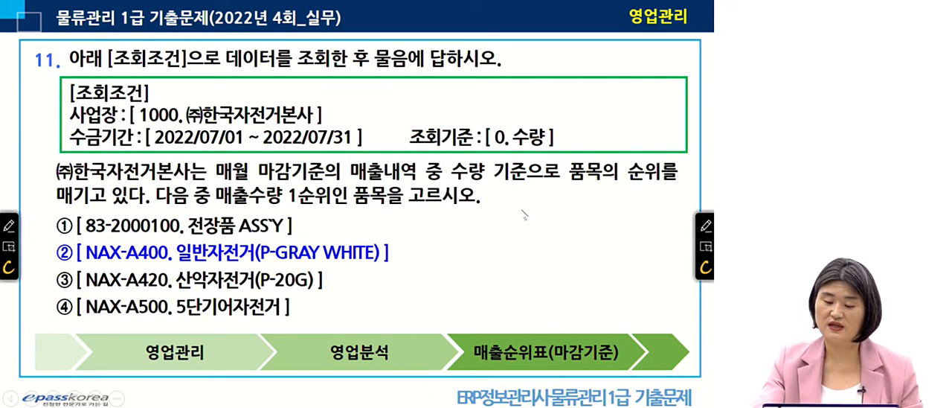
click(505, 243)
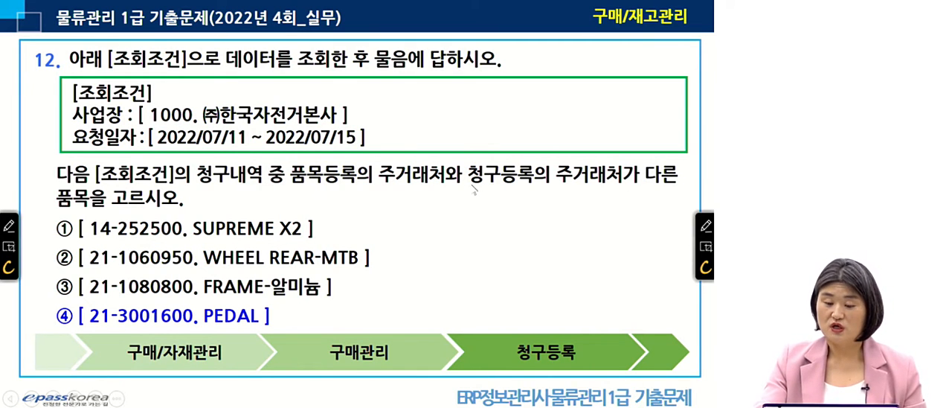
click(582, 183)
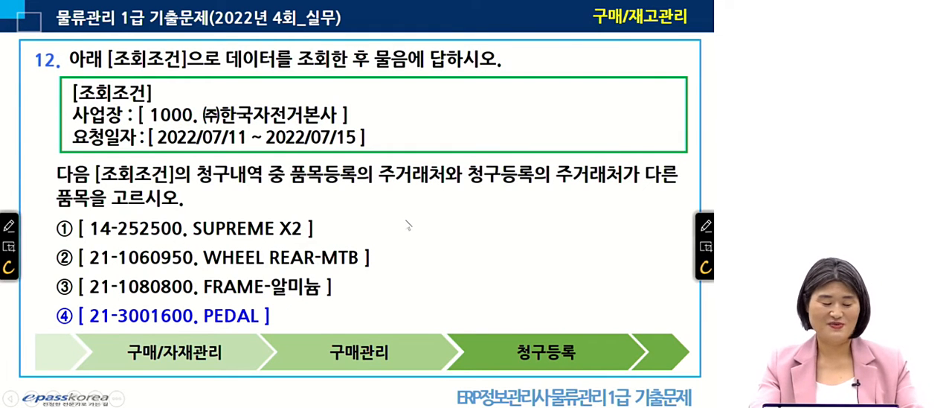
Switch back to iCUBE 핵심ERP and close all open screens so only 메인 화면 remains.
key(alt+Tab)
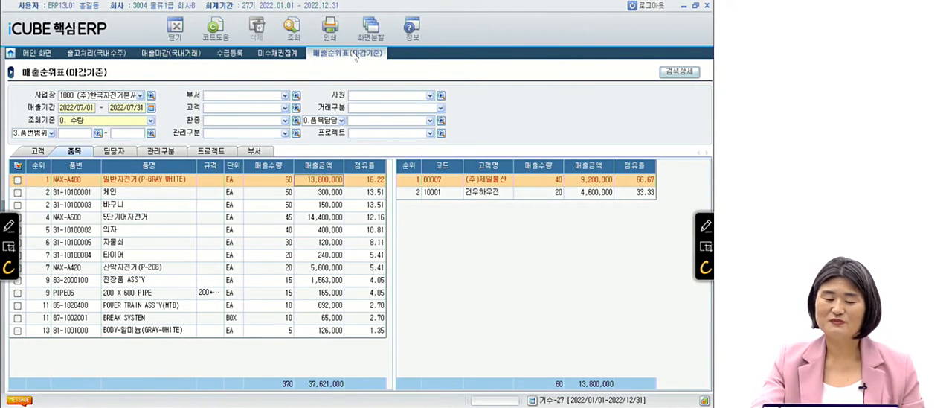
right_click(353, 59)
click(390, 80)
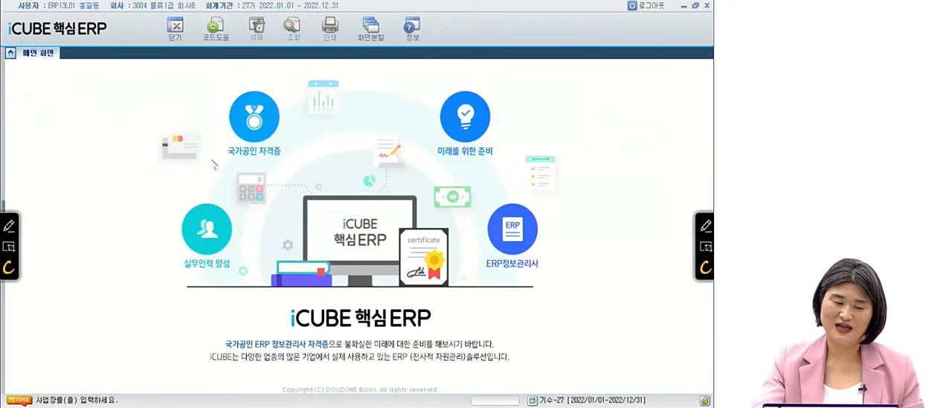
Show the menu pane again and open 청구등록 under 구매관리 in the 구매/자재관리 module.
click(4, 208)
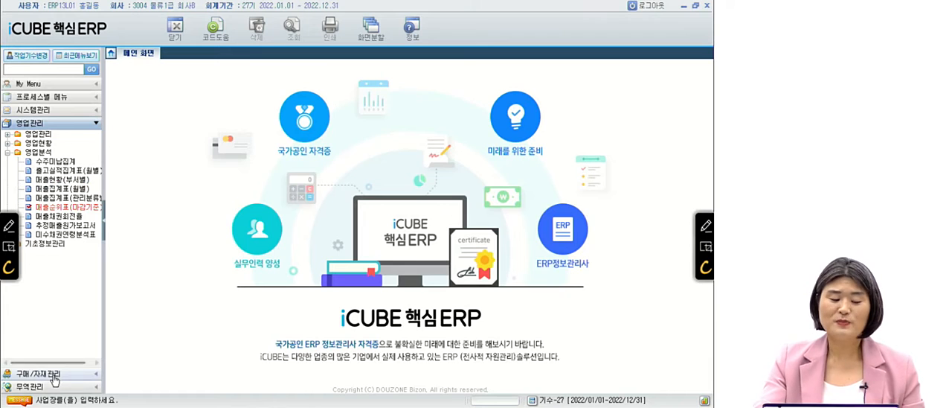
click(52, 373)
double_click(44, 148)
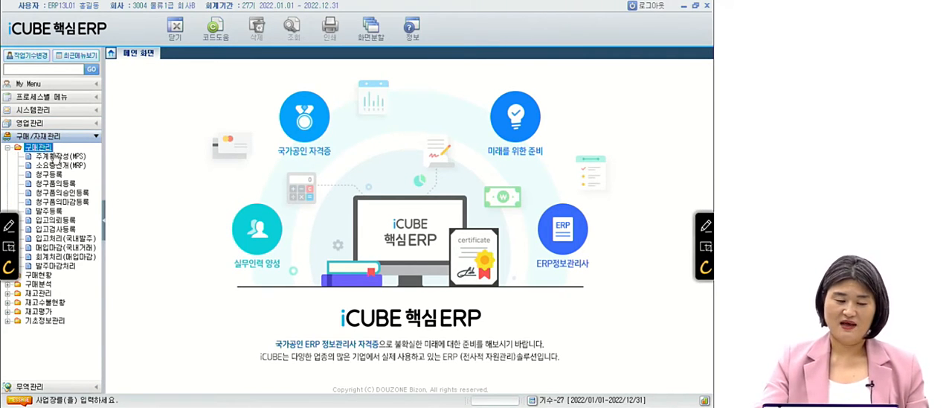
click(52, 175)
double_click(52, 174)
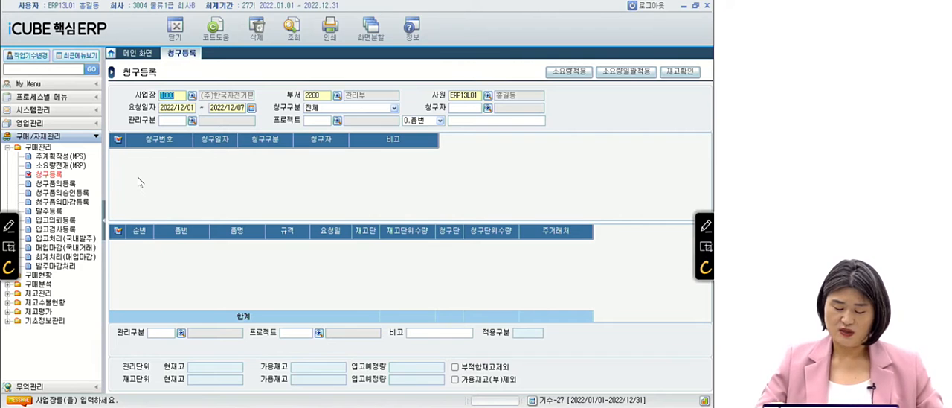
Query 청구등록 for 요청일자 2022/07/01 to 2022/07/15 and load the item lines of the request dated 2022/07/15.
key(Return)
key(Return)
key(Return)
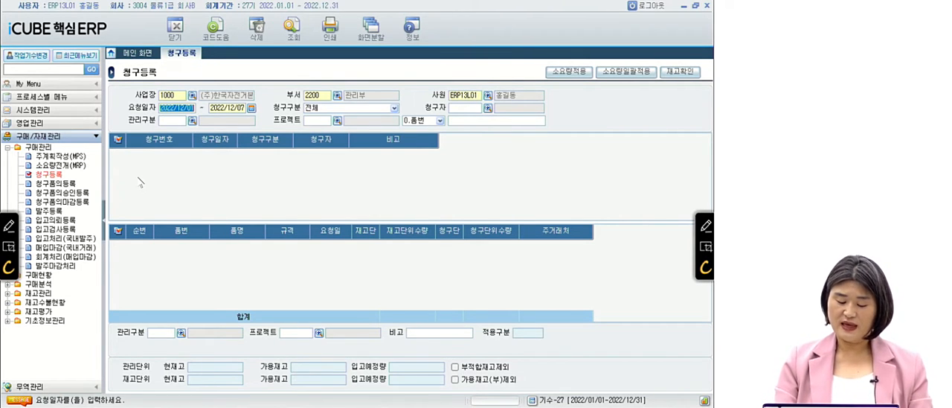
text(2)
text(022/07/01)
key(Return)
text(2022/07/15)
key(Return)
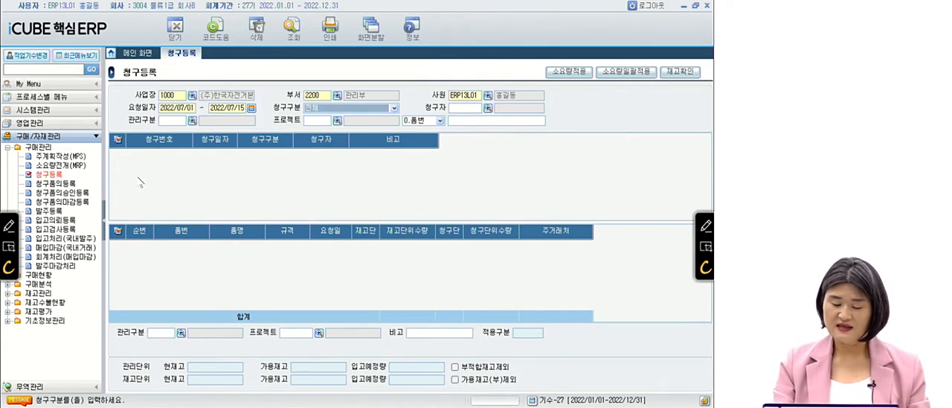
key(Return)
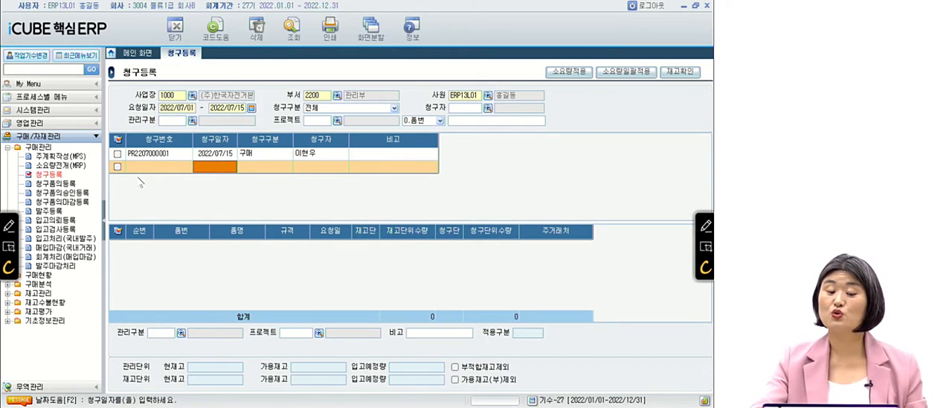
click(388, 153)
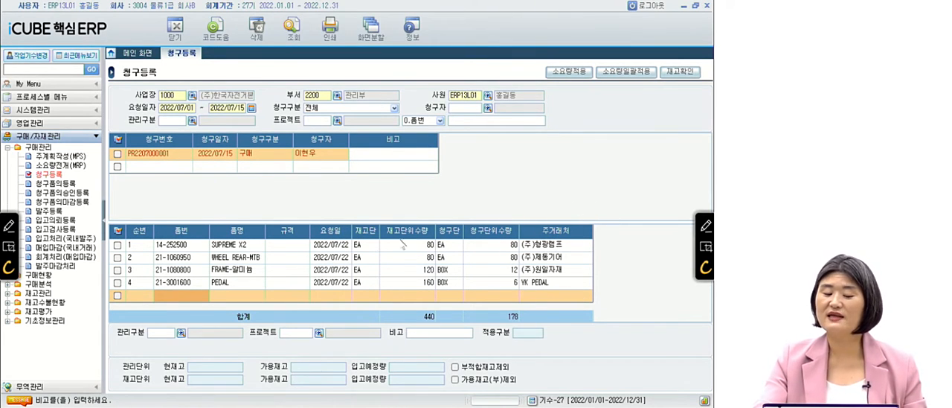
key(Return)
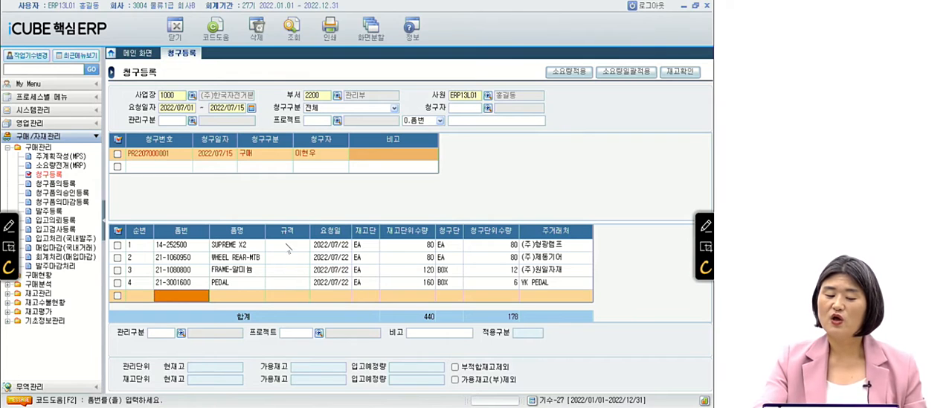
Check the 주거래처 in the 품목상세정보 of requested item 14-252500 SUPREME X2, and close the details.
click(288, 247)
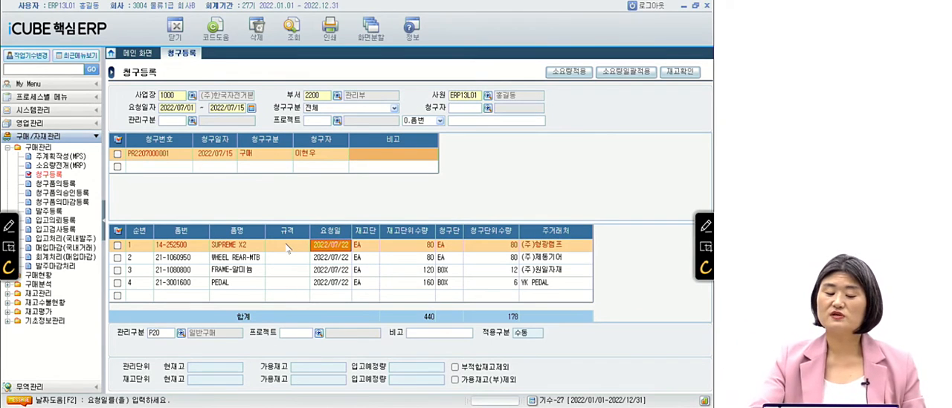
right_click(289, 248)
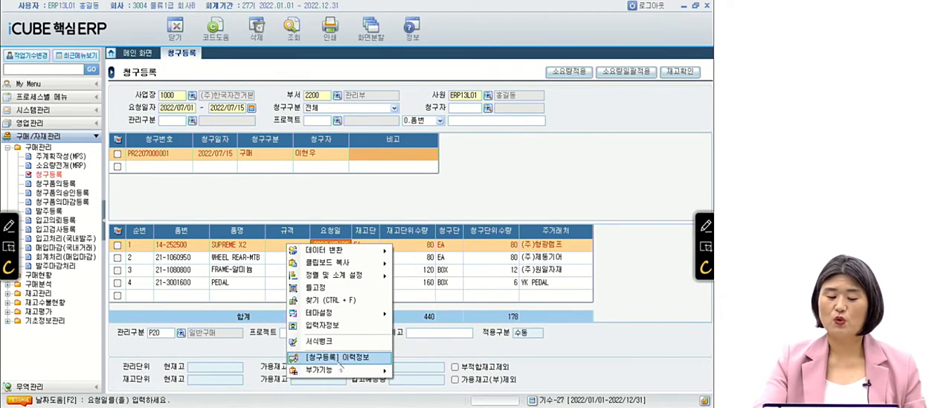
mouse_move(338, 374)
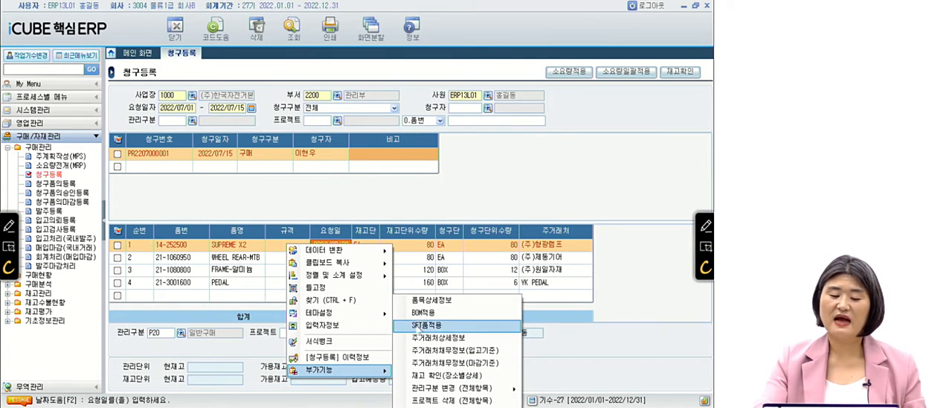
click(429, 300)
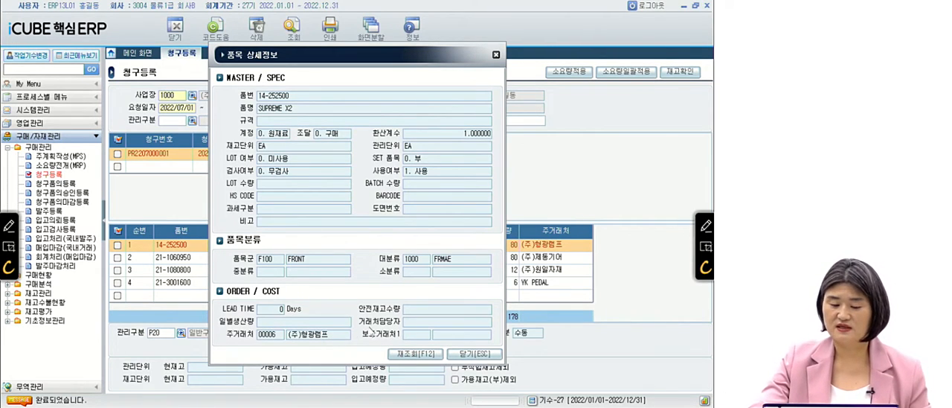
click(474, 354)
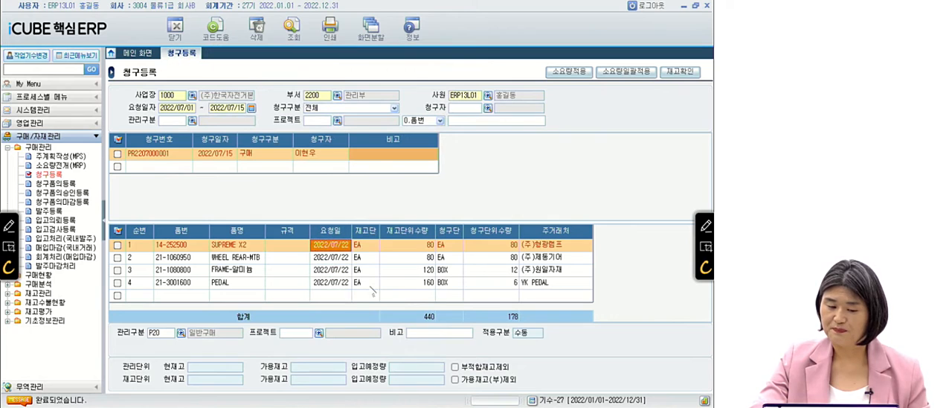
Check the 주거래처 in the 품목상세정보 of requested item 21-1060950 WHEEL REAR-MTB, and close the details.
click(331, 258)
right_click(332, 259)
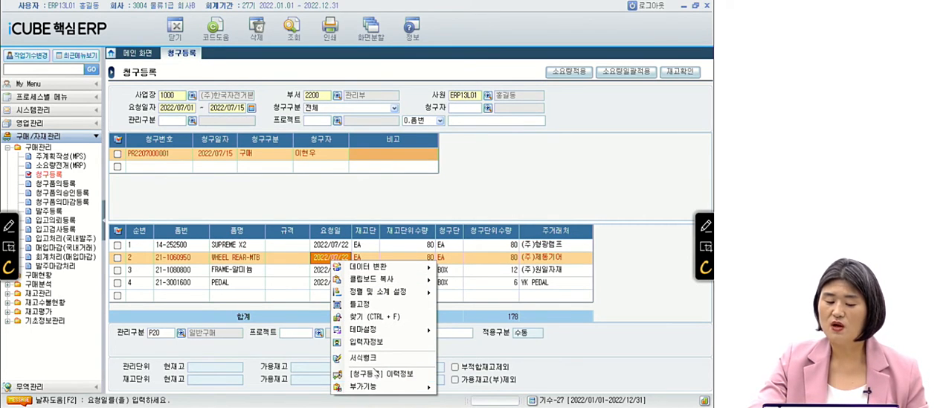
mouse_move(380, 387)
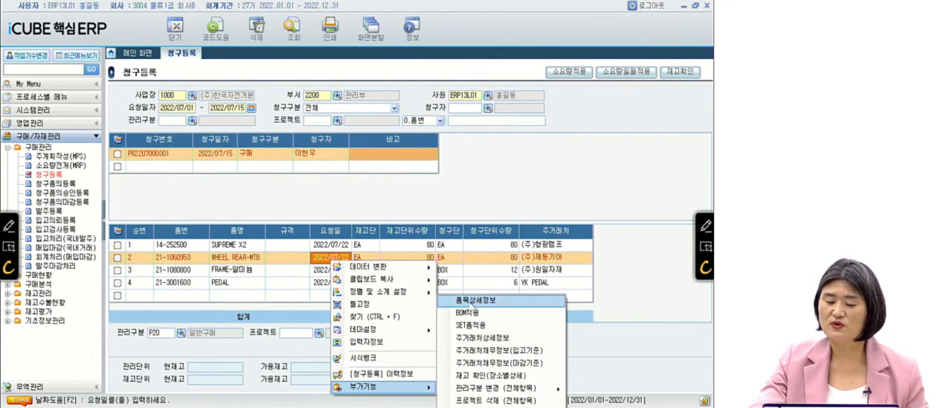
click(473, 302)
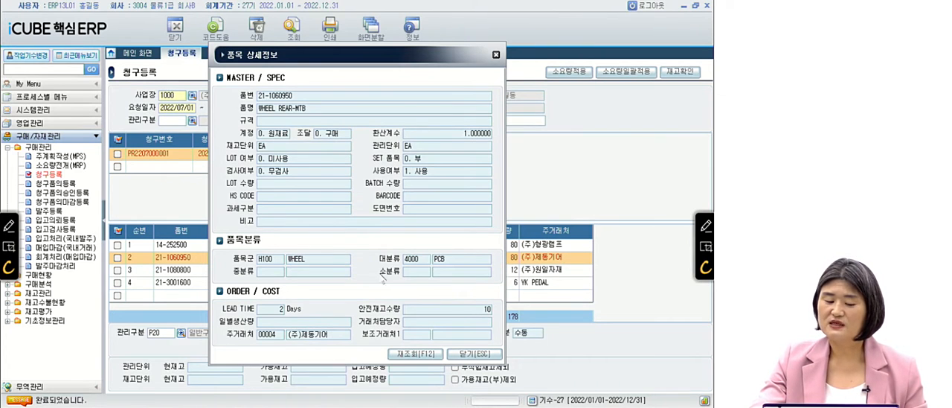
click(308, 336)
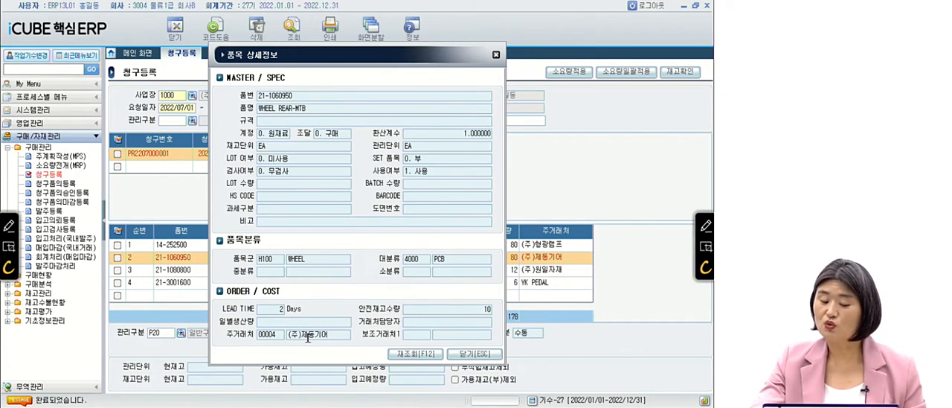
click(471, 353)
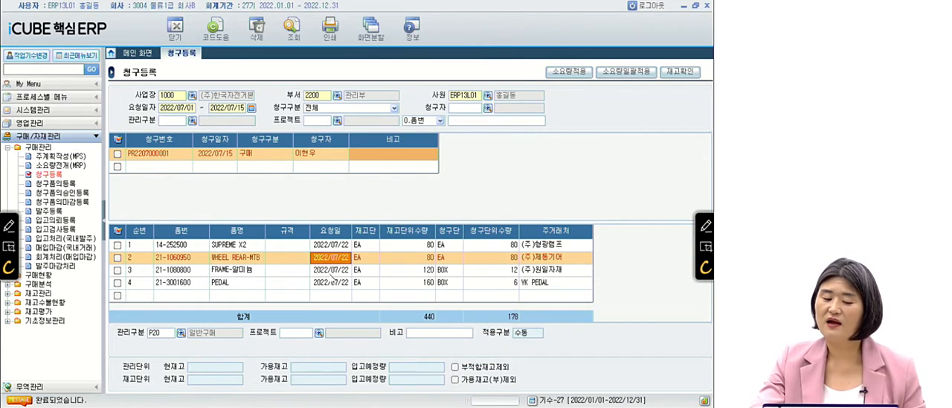
Check the 주거래처 in the 품목상세정보 of requested item 21-1080800 FRAME-알미늄, and close the details.
click(330, 271)
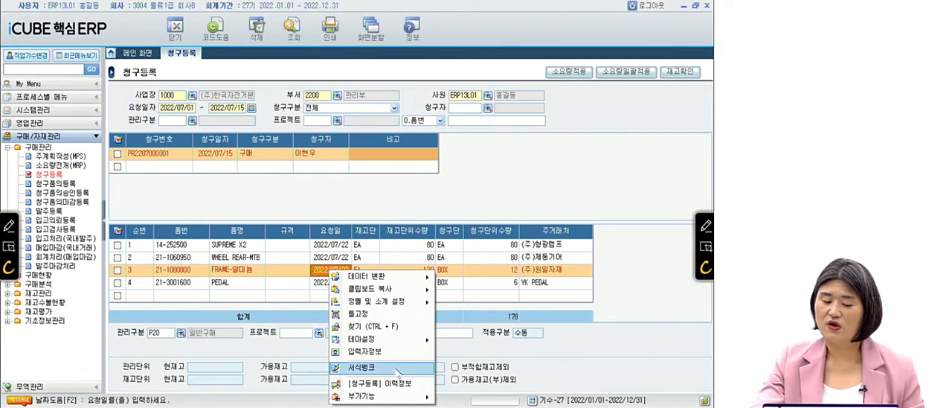
mouse_move(391, 397)
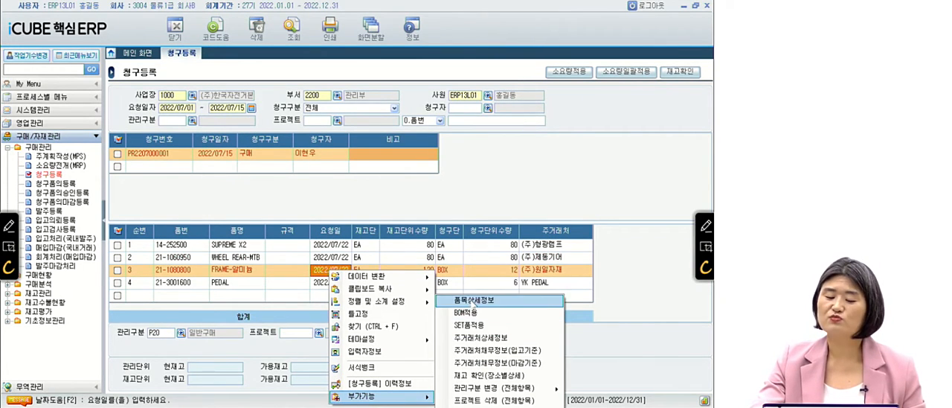
click(473, 300)
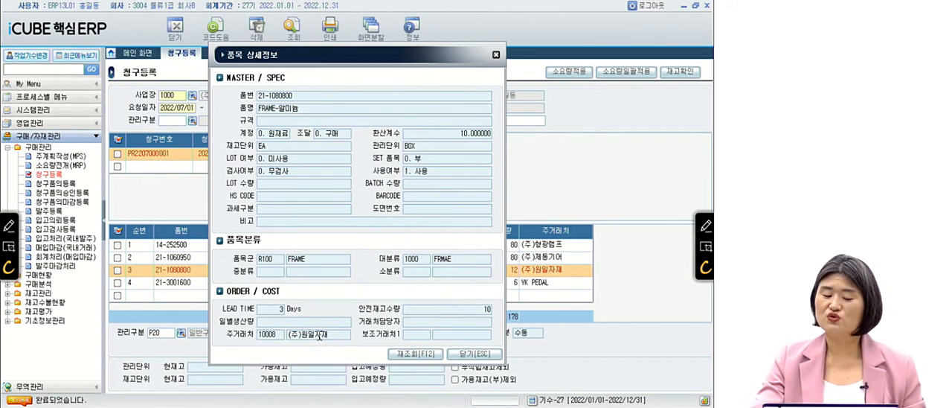
click(470, 354)
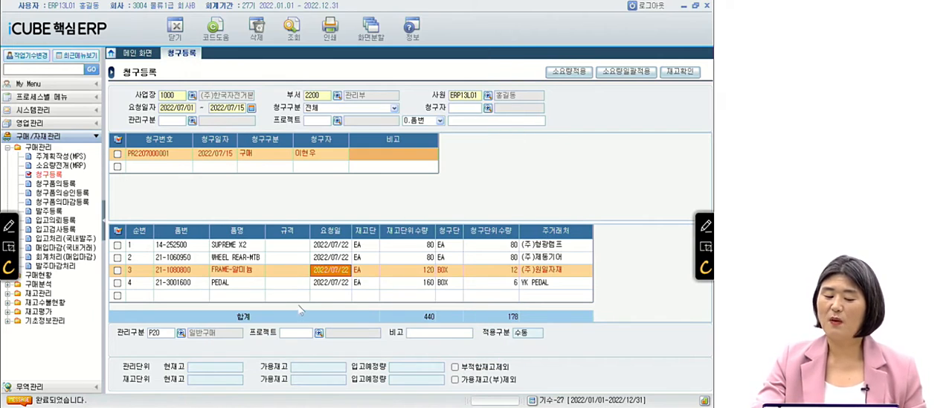
Check the 주거래처 in the 품목상세정보 of requested item 21-3001600 PEDAL, close the details, and tick that item's line.
right_click(333, 279)
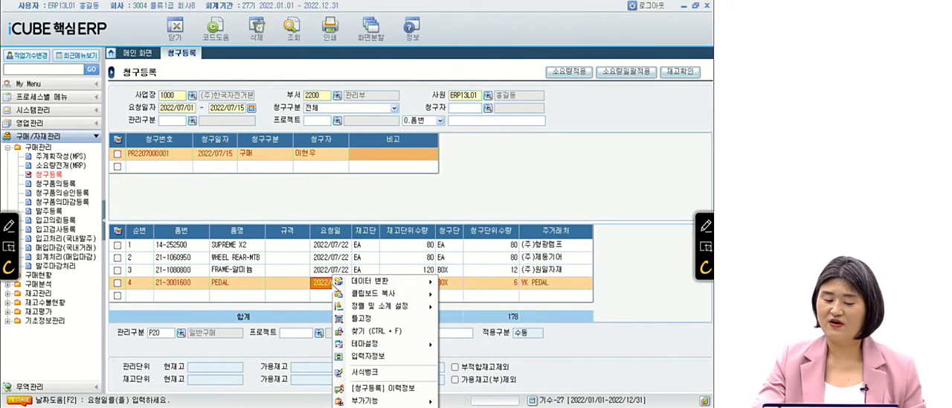
mouse_move(394, 400)
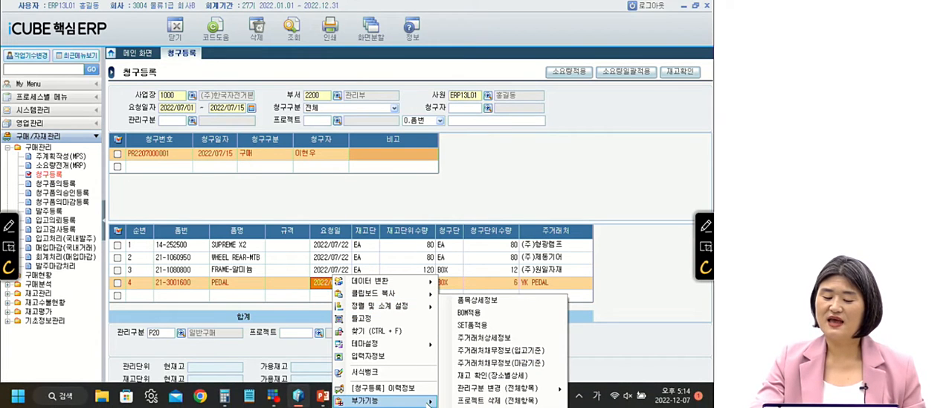
click(487, 301)
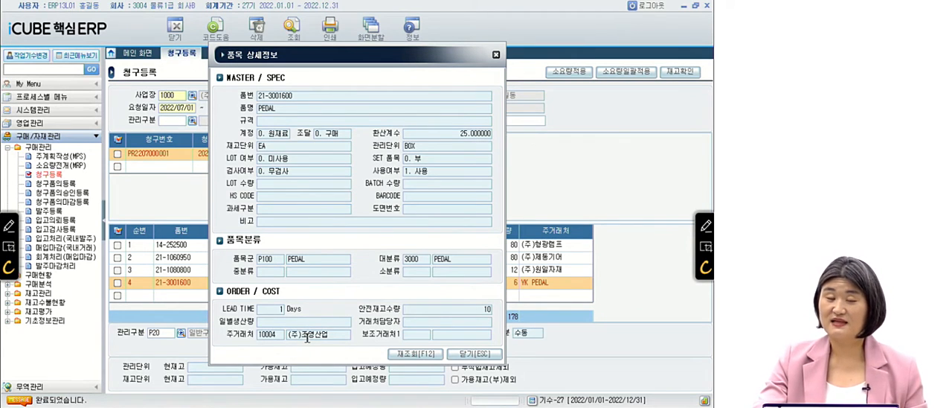
click(474, 354)
click(117, 282)
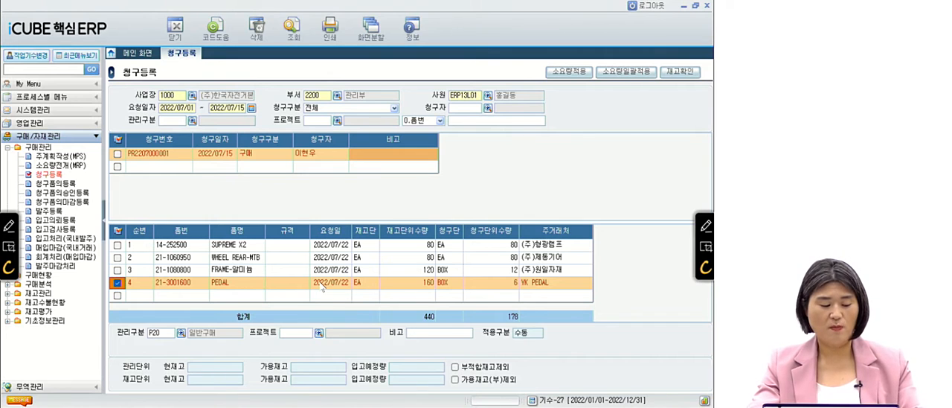
Switch to the question slides, advance to question 13, and mark its key phrases in red with the handwritten note 직접입력.
key(alt+Tab)
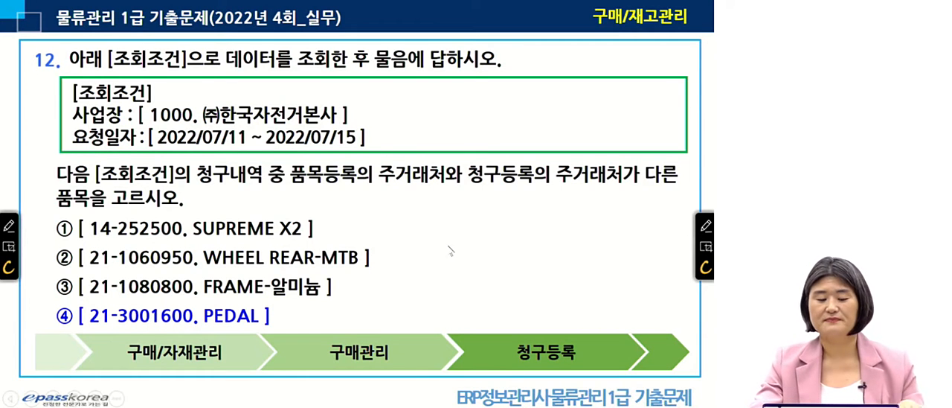
click(458, 245)
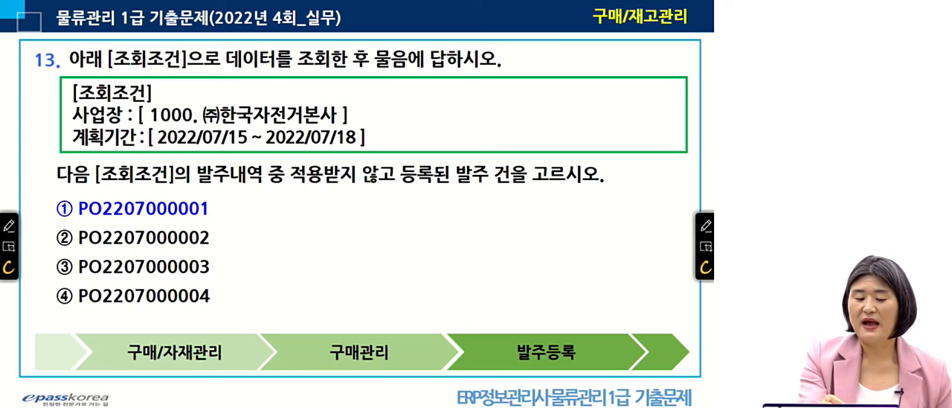
drag(192, 190, 284, 186)
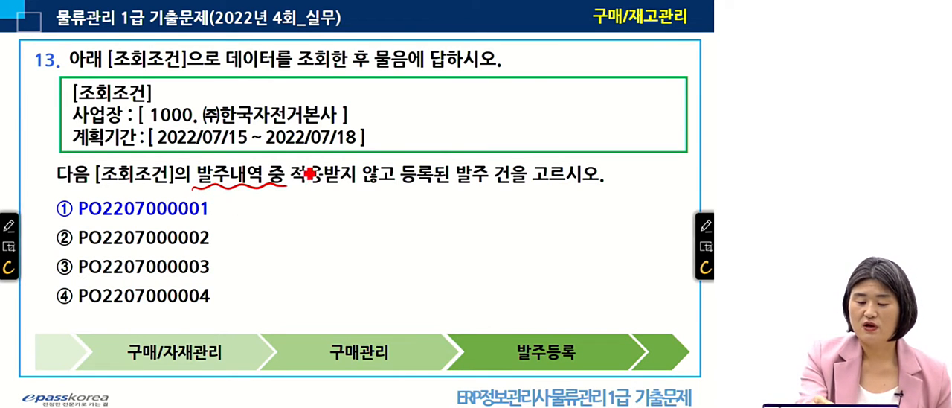
mouse_move(308, 153)
mouse_down()
mouse_move(279, 173)
mouse_move(306, 188)
mouse_up()
mouse_move(382, 157)
mouse_down()
mouse_move(381, 179)
mouse_move(440, 191)
mouse_up()
mouse_move(394, 105)
mouse_down()
mouse_move(415, 97)
mouse_move(426, 114)
mouse_up()
drag(415, 116, 415, 136)
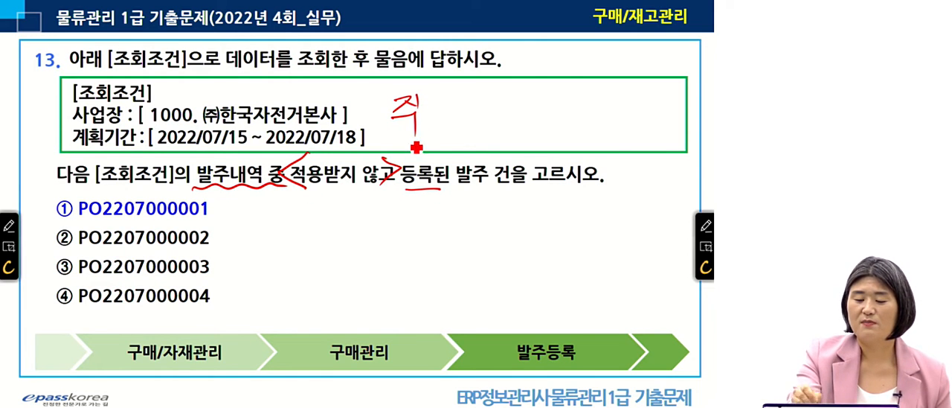
mouse_move(421, 102)
mouse_down()
mouse_move(429, 108)
mouse_move(421, 114)
mouse_up()
mouse_move(426, 106)
mouse_down()
mouse_move(438, 115)
mouse_move(432, 145)
mouse_move(438, 142)
mouse_up()
mouse_move(450, 92)
mouse_down()
mouse_move(447, 127)
mouse_move(469, 129)
mouse_move(486, 97)
mouse_up()
mouse_move(474, 109)
mouse_down()
mouse_move(487, 107)
mouse_move(488, 147)
mouse_up()
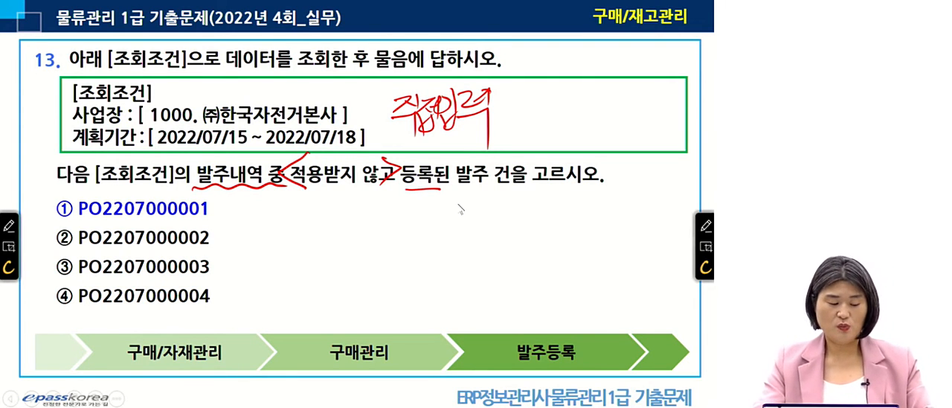
Switch back to iCUBE 핵심ERP, open 발주등록 under 구매관리, and query 사업장 1000 for 발주기간 2022/07/15 to 2022/07/18.
key(alt+Tab)
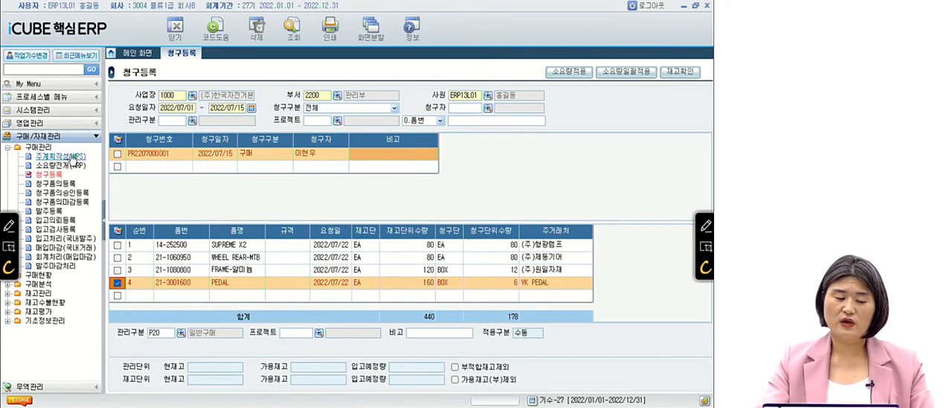
click(51, 210)
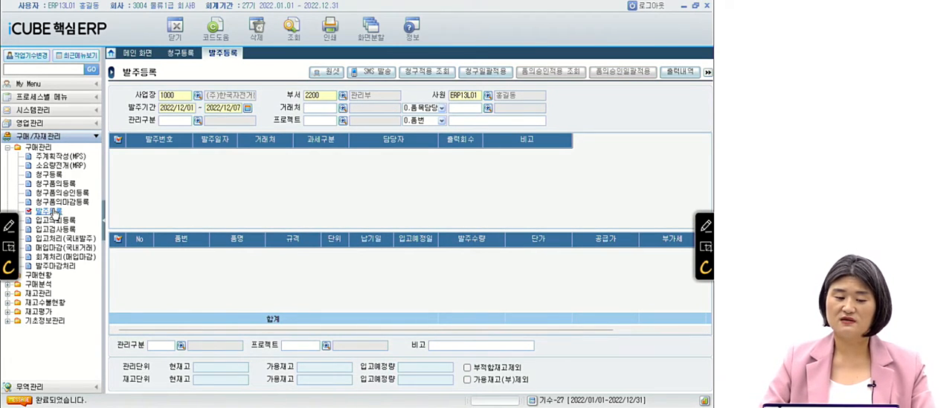
click(186, 98)
key(Return)
key(Return)
key(Return)
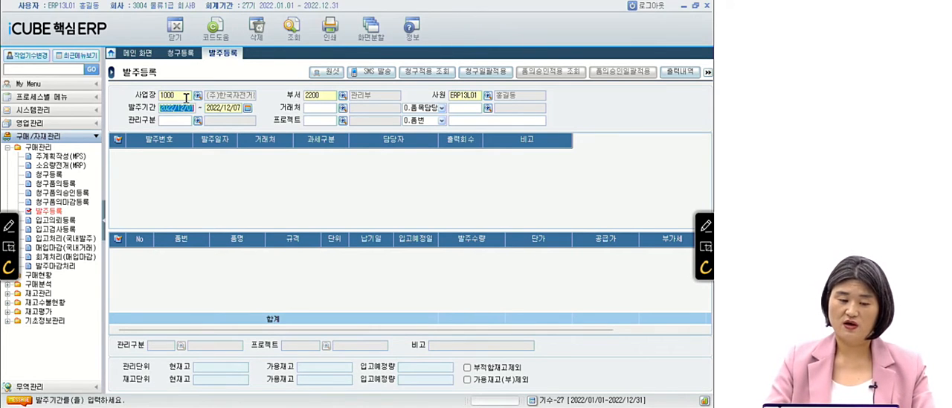
text(2)
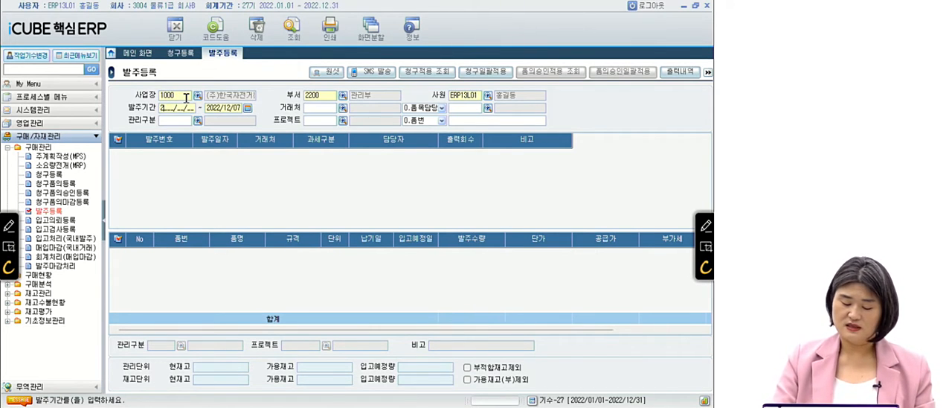
text(022/07/15)
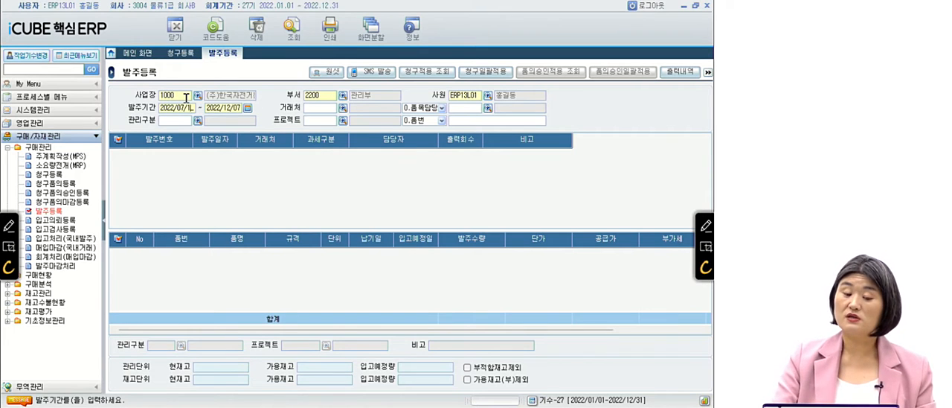
key(Return)
text(2022/07/18)
key(Return)
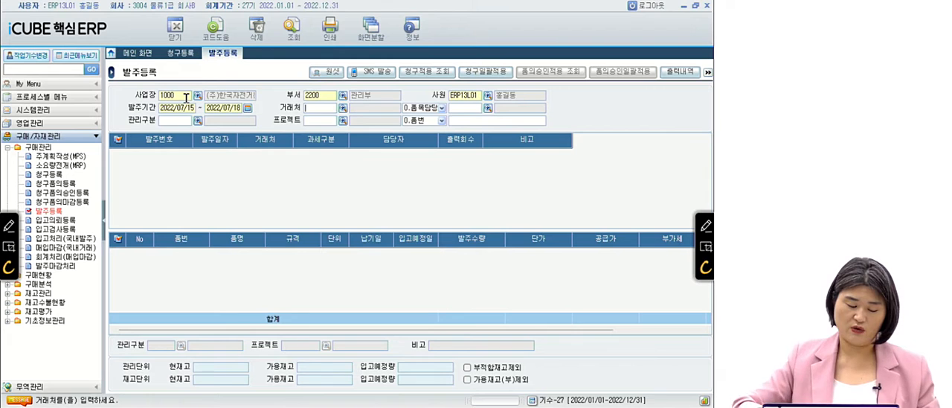
key(Return)
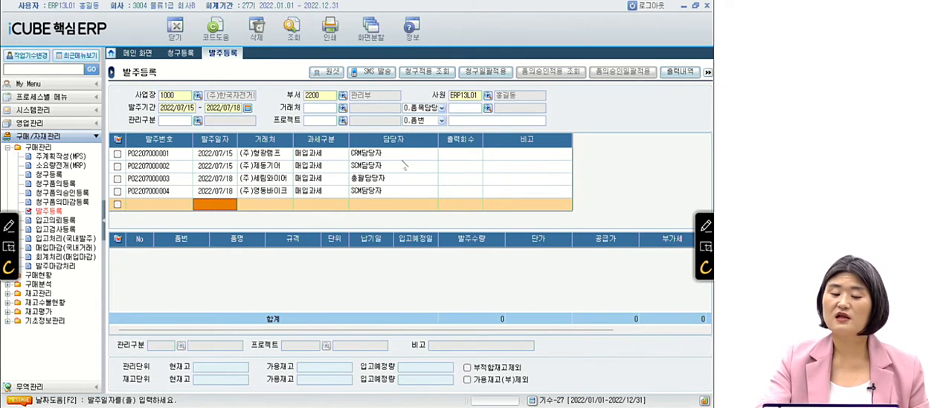
Check the [발주등록] 이력정보 of item SUPREME X2 in the (주)형광램프 order for earlier progress, and close it.
click(449, 155)
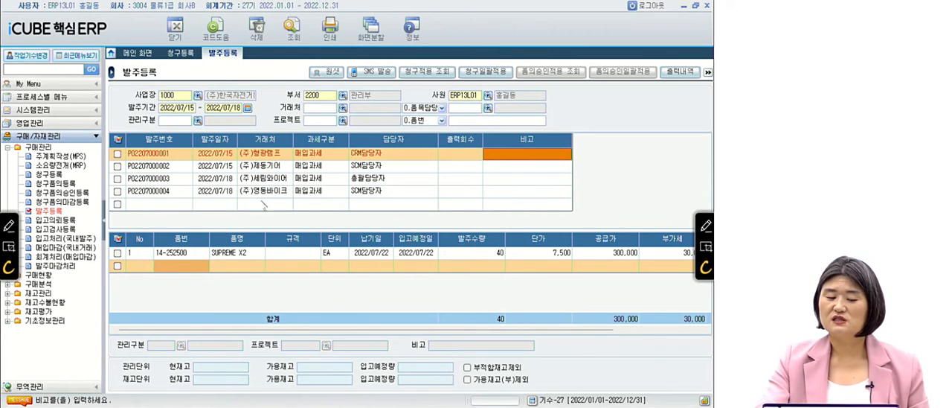
click(294, 255)
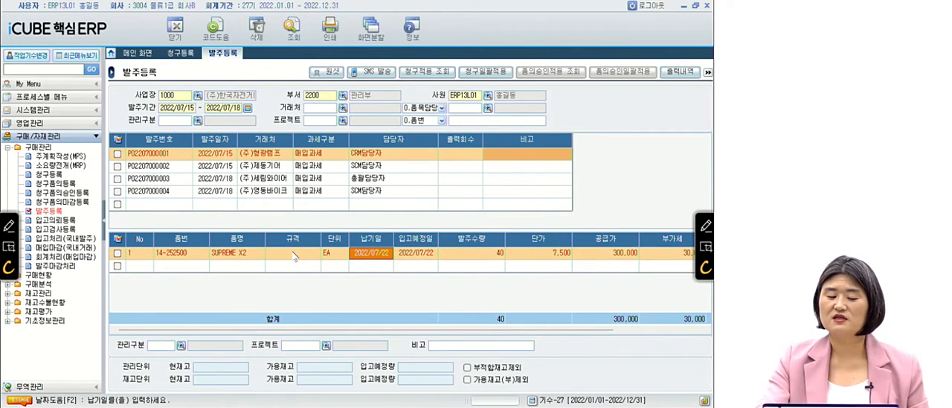
right_click(295, 255)
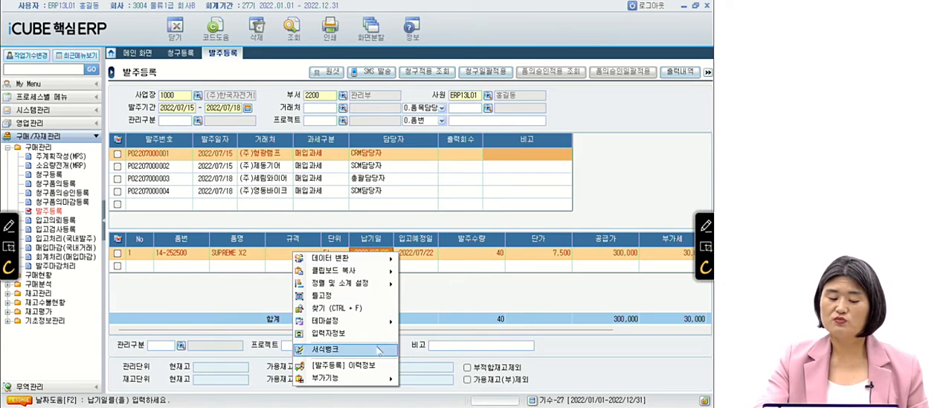
click(363, 366)
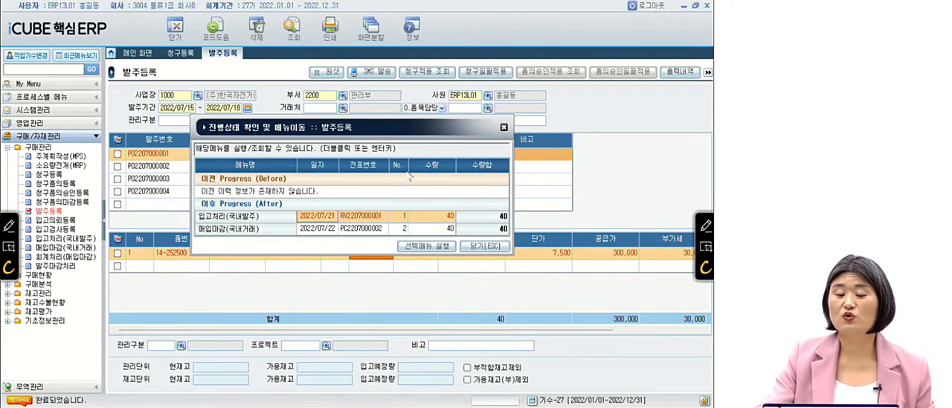
click(258, 206)
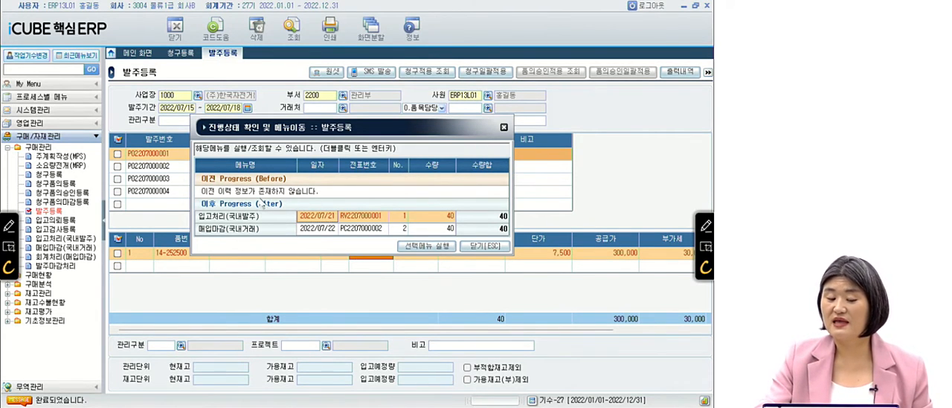
key(ctrl)
key(ctrl)
key(ctrl)
key(ctrl)
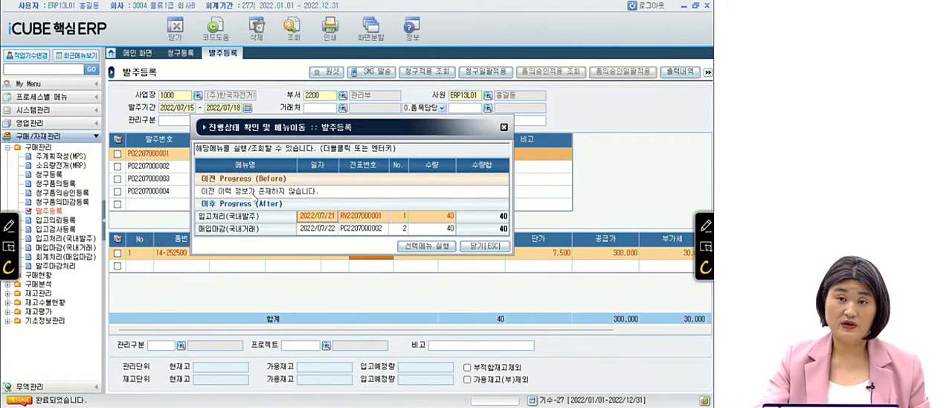
click(484, 246)
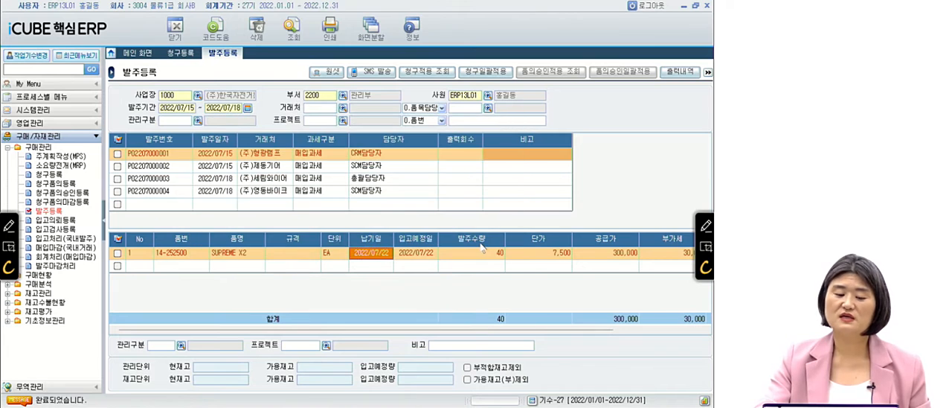
Check the [발주등록] 이력정보 of item PRESS FRAME-W in the (주)제동기어 order for earlier progress, and close it.
click(410, 169)
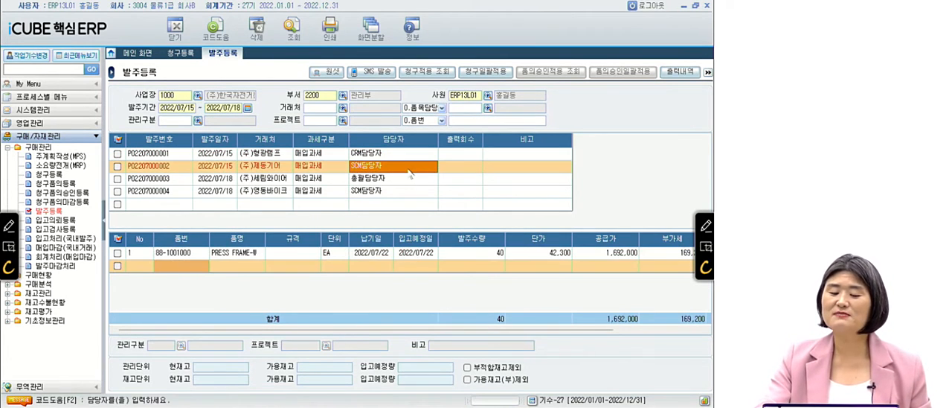
click(376, 253)
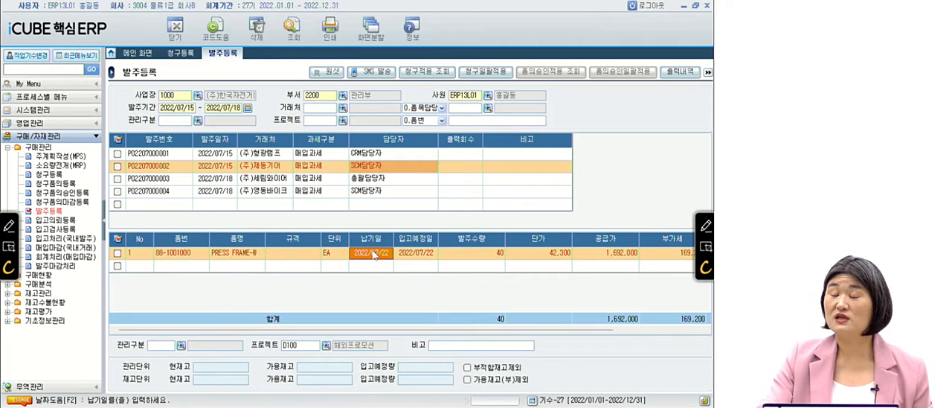
right_click(374, 254)
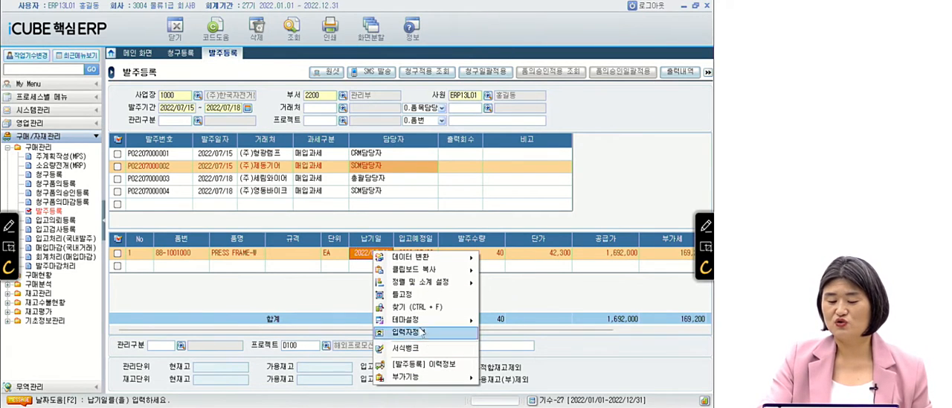
click(453, 364)
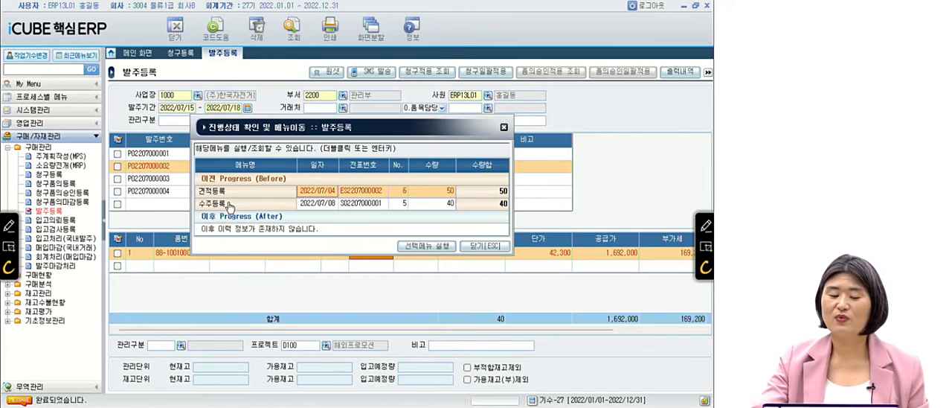
click(478, 247)
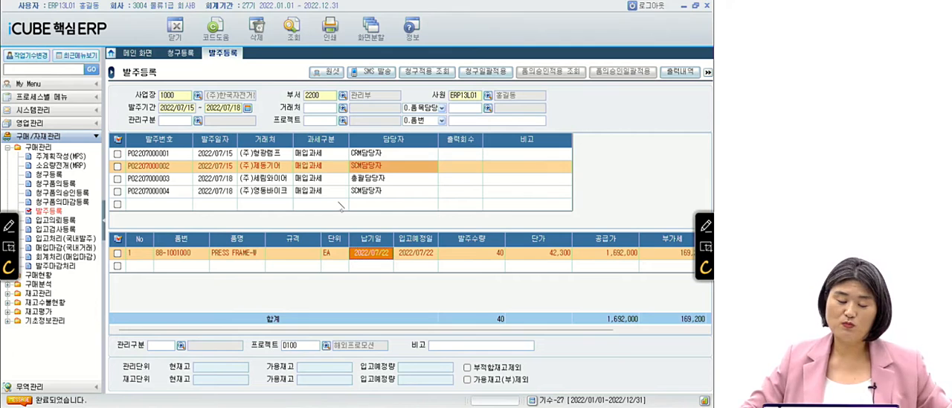
Switch to the question slides, advance to question 14 to read its 조회조건, and return to iCUBE 핵심ERP.
key(alt+Tab)
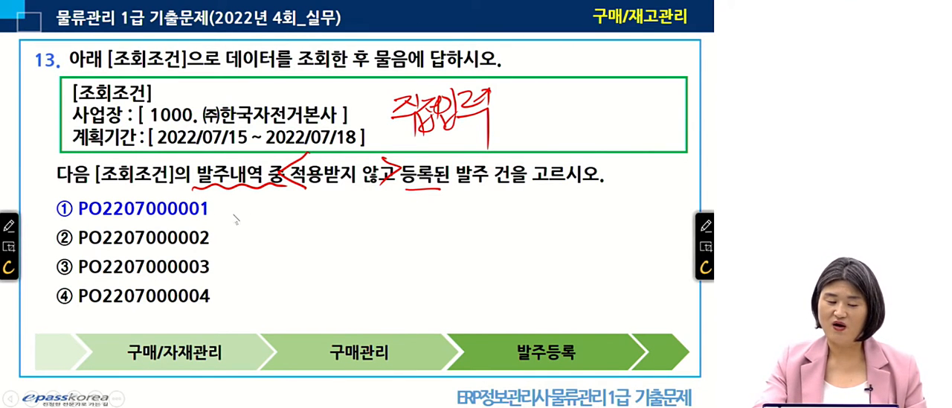
click(311, 233)
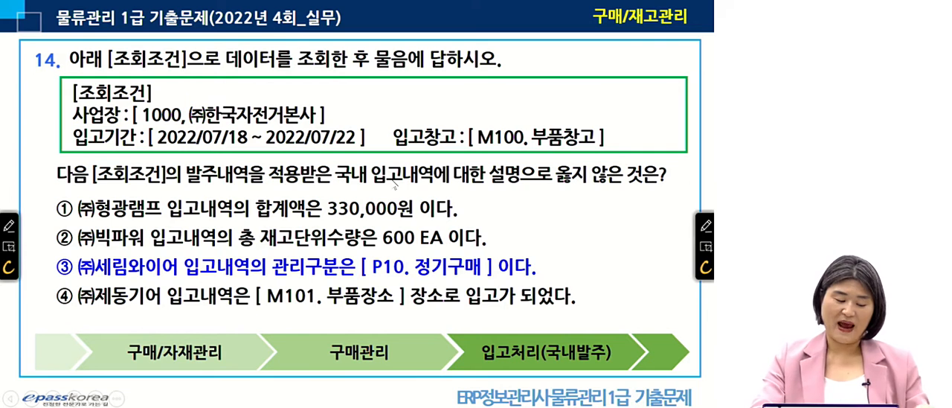
key(alt+Tab)
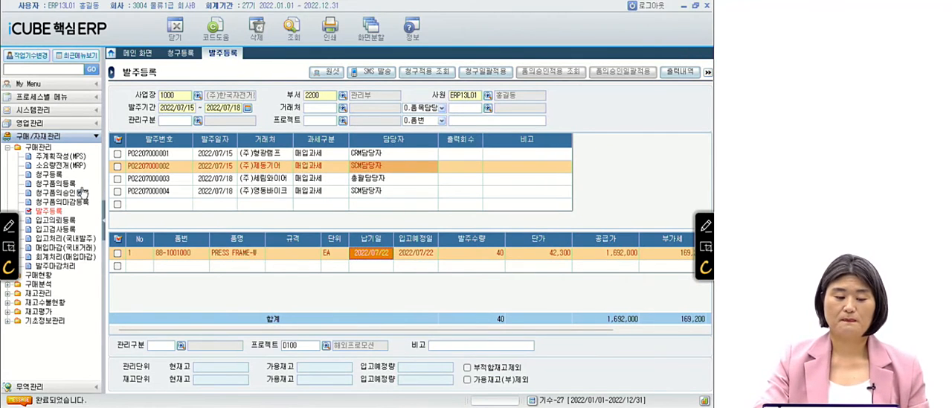
Open 입고처리(국내발주) under 구매관리 and set the 입고기간 to 2022/07/18 through 2022/07/22 for 사업장 1000.
click(69, 244)
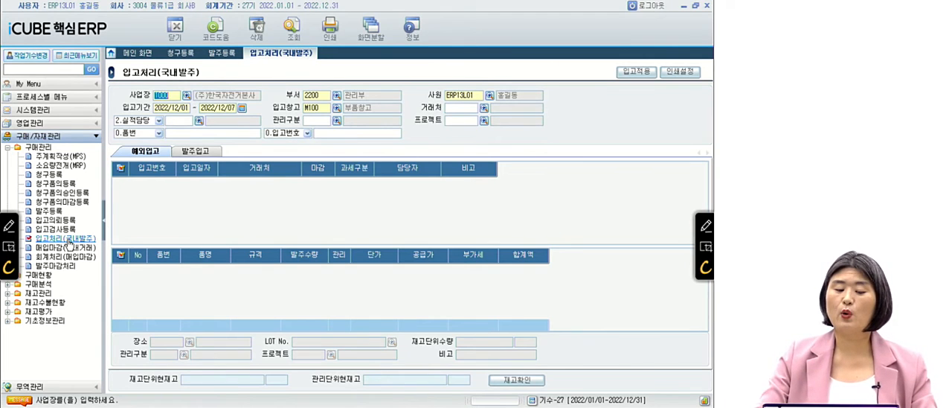
key(Return)
text(202)
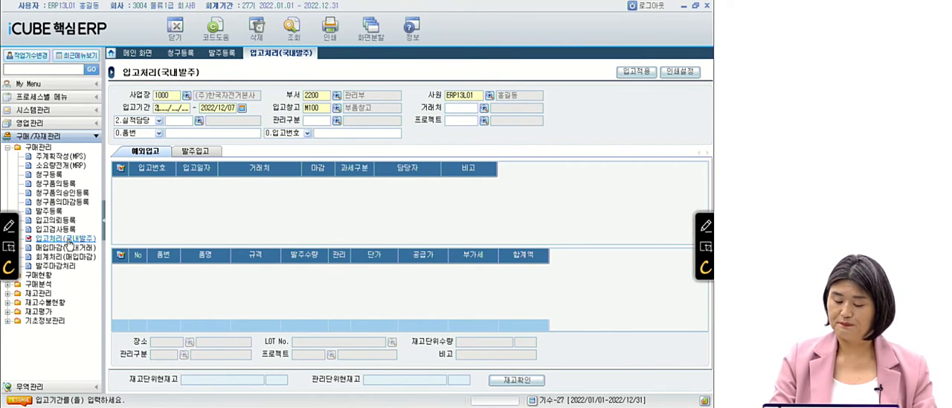
text(2/07/18)
key(Return)
text(2022071)
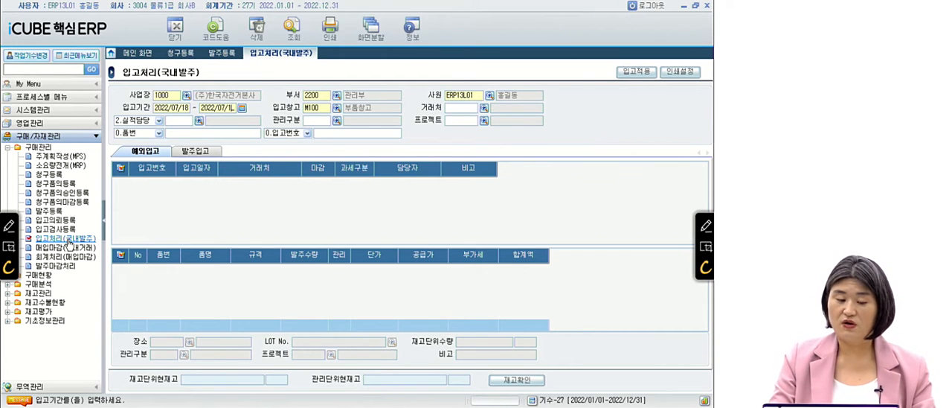
text(8)
text(2)
key(Return)
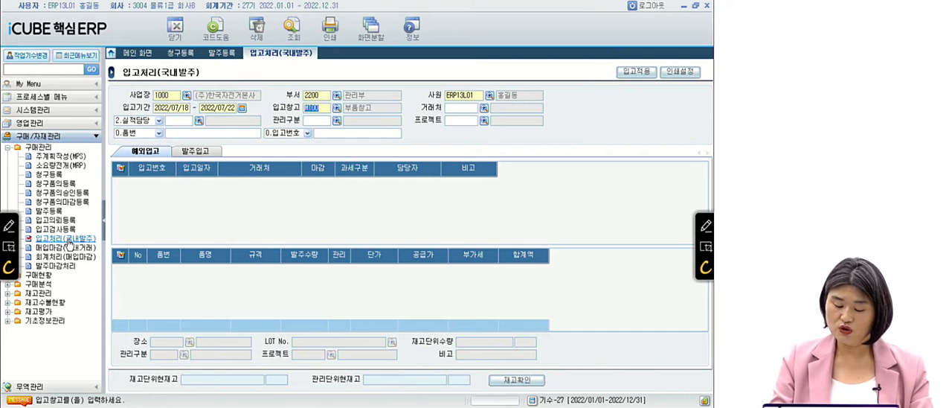
Keep 입고창고 M100 and query the 발주입고 receipts.
key(Return)
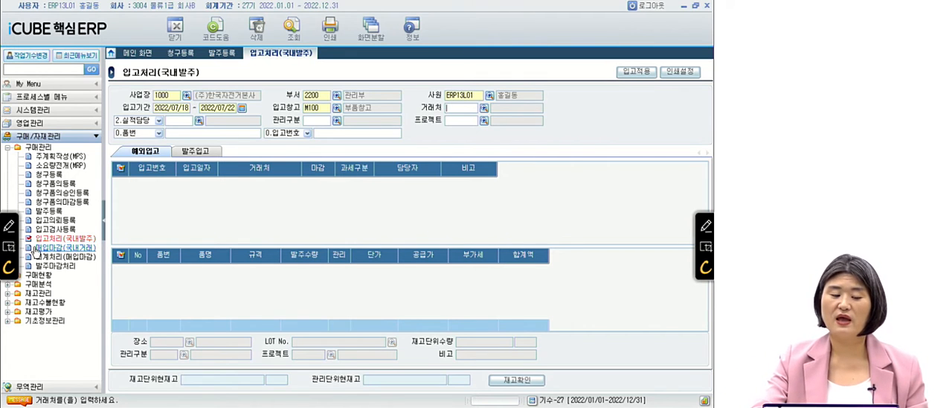
click(202, 152)
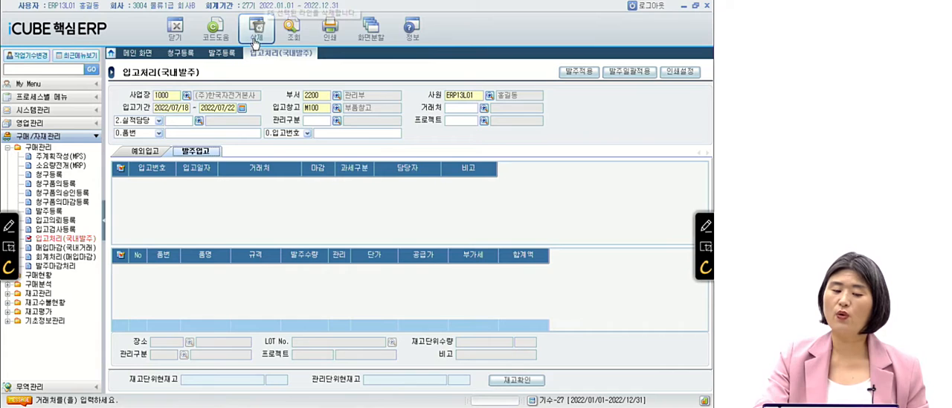
click(293, 29)
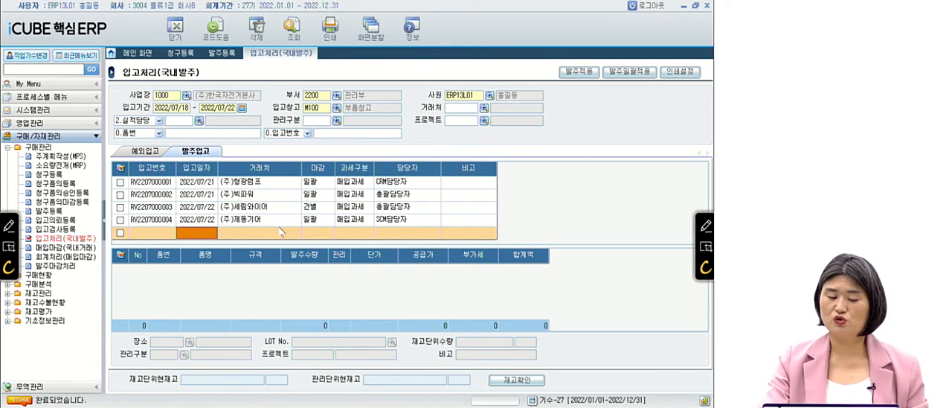
Check the total 합계액 of the (주)형광램프 receipt's item details.
click(448, 182)
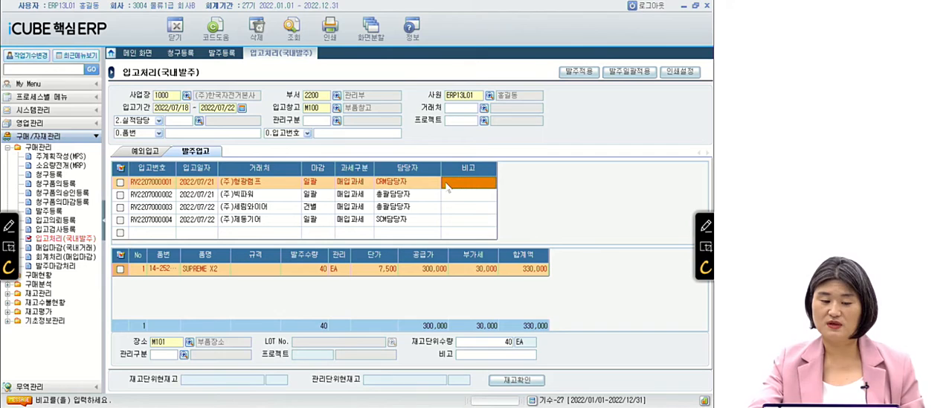
click(264, 180)
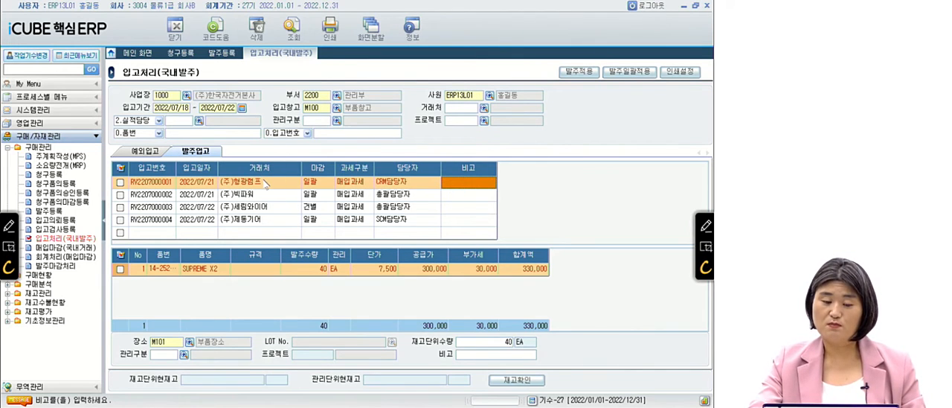
click(527, 327)
click(527, 327)
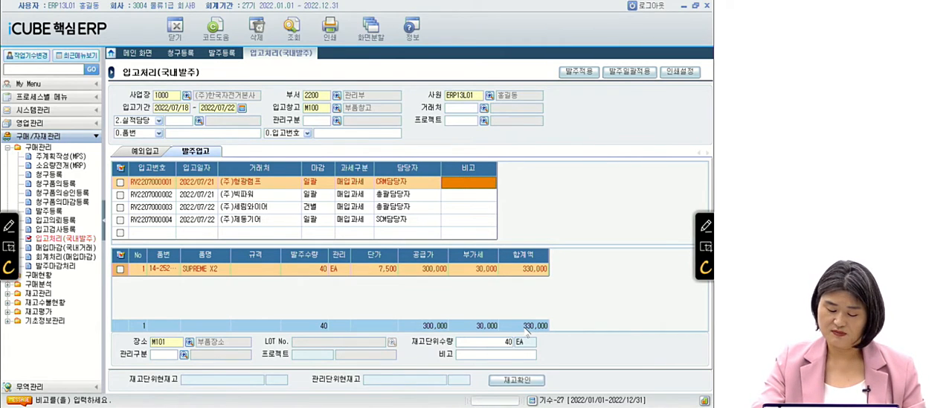
Check the 재고단위수량 of the (주)빅파워 receipt and the 관리구분 of the (주)세림와이어 receipt.
click(257, 196)
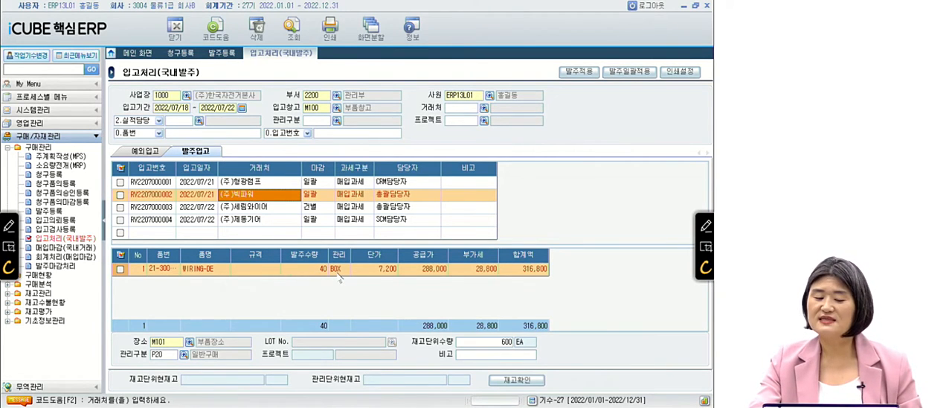
click(464, 341)
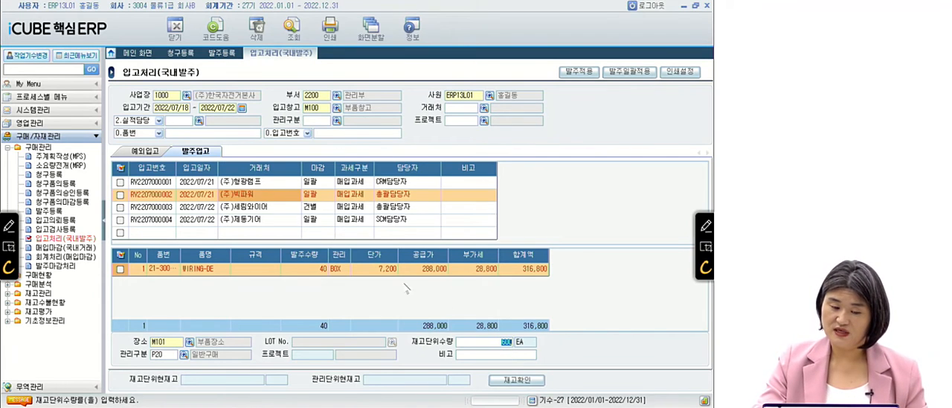
click(281, 211)
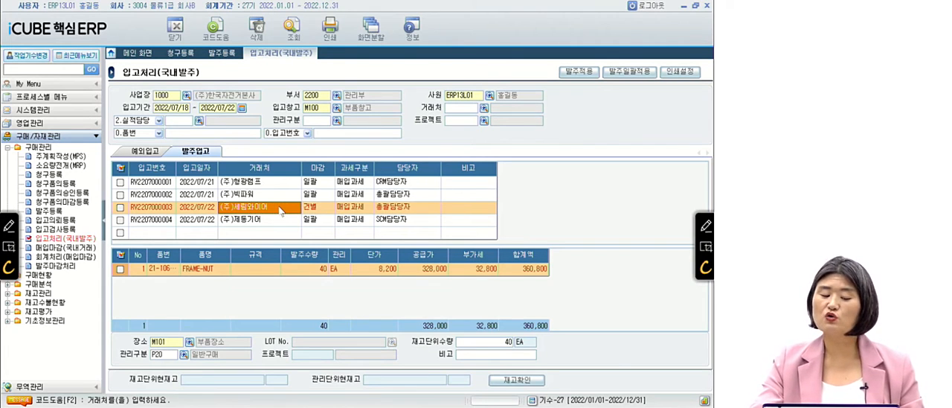
click(256, 269)
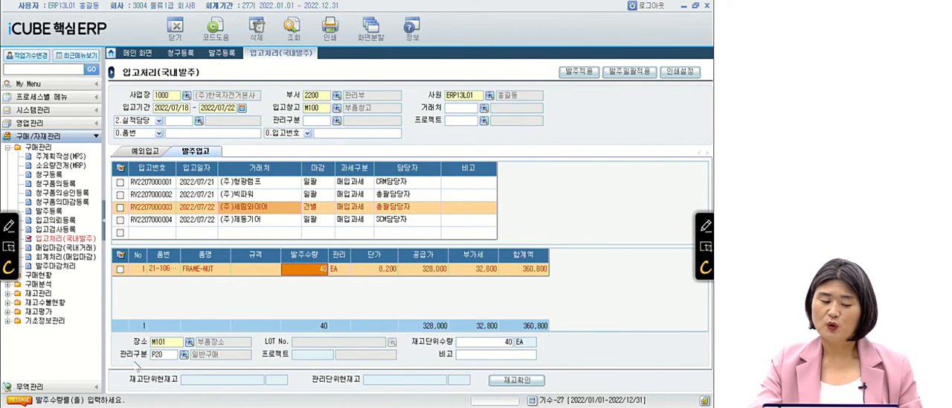
click(166, 356)
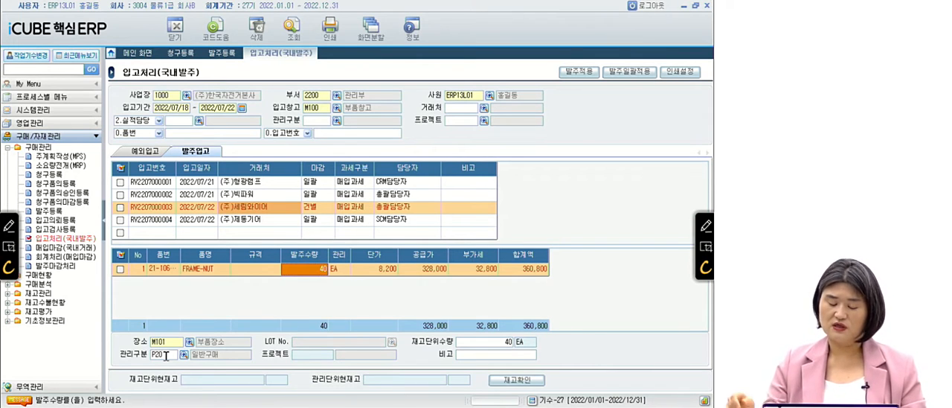
Check the 장소 of the (주)제동기어 receipt, and switch to the question slides in PowerPoint.
click(280, 220)
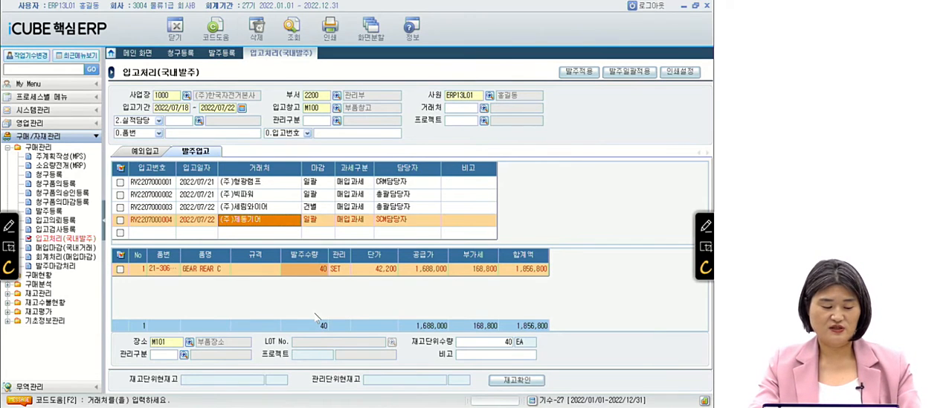
key(alt+Tab)
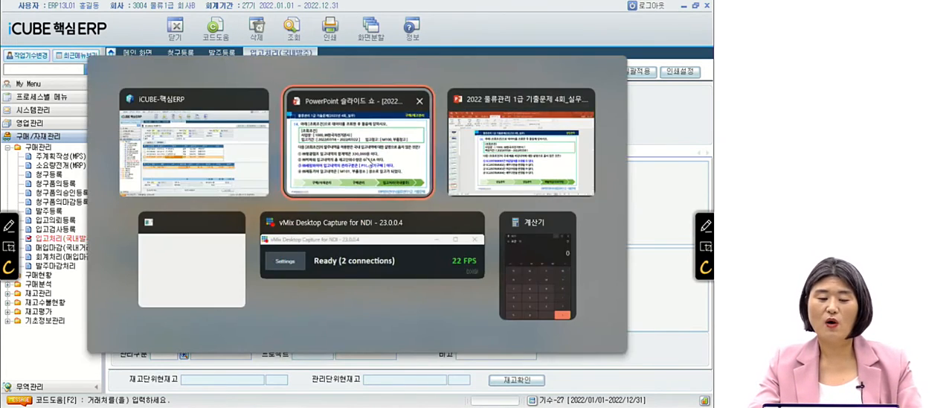
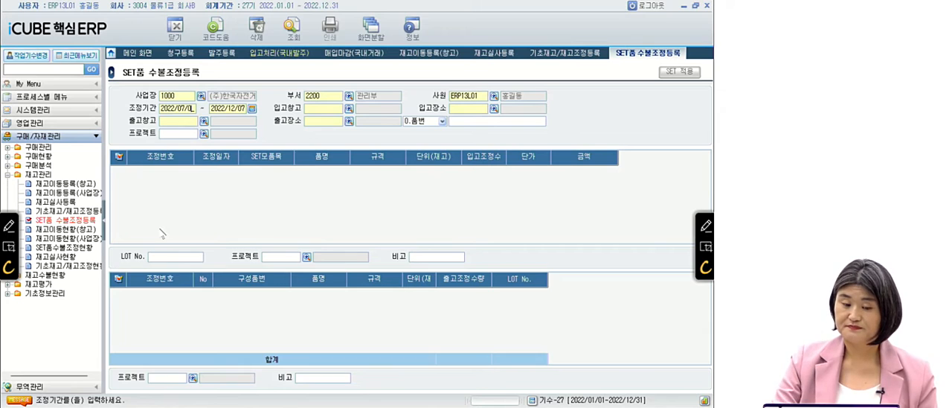
Set 조정기간 to 2022/07/01 ~ 2022/07/01, 입고창고 to P100 제품창고, and 입고장소 to P101 제품장소.
text(0220701)
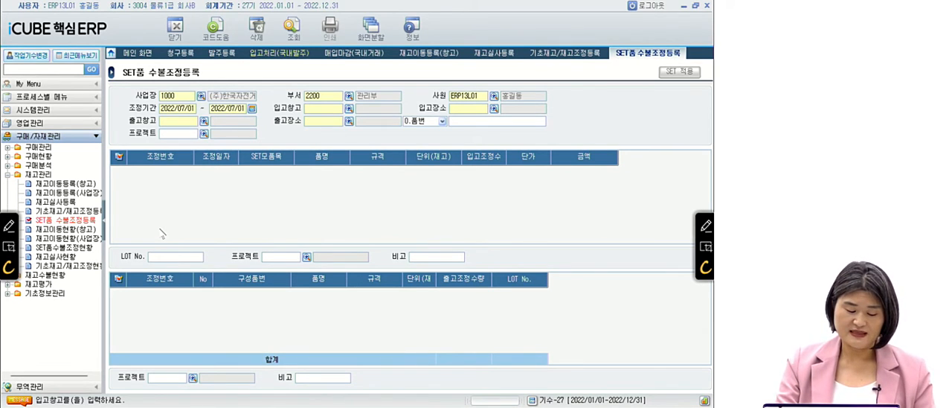
key(F2)
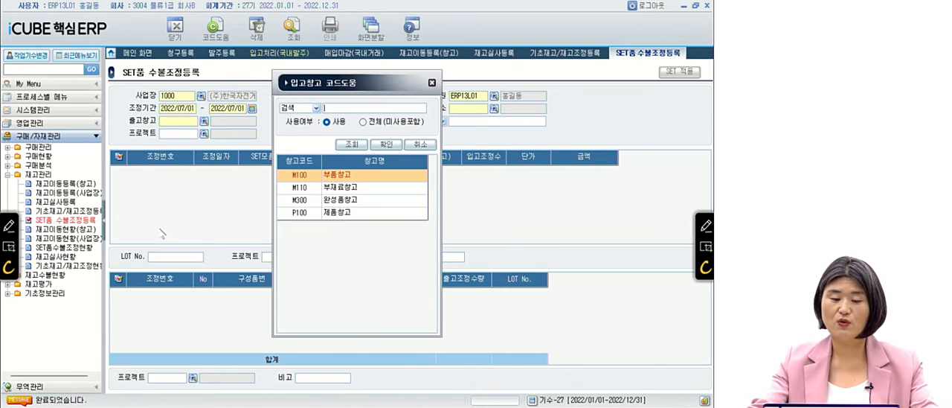
click(313, 213)
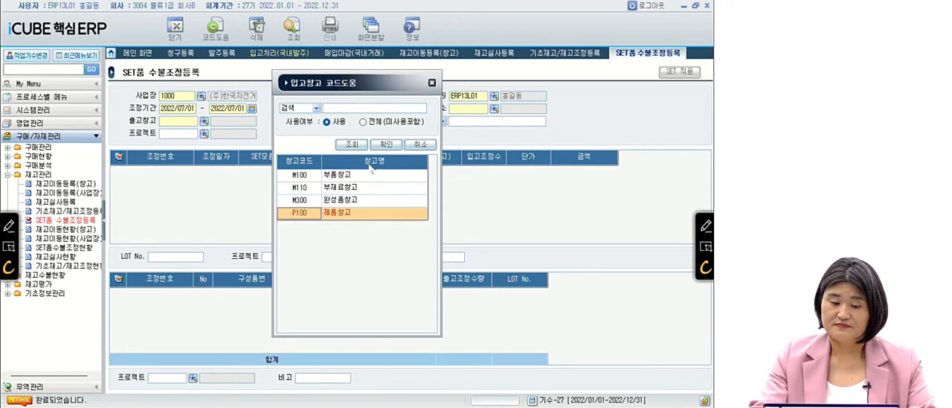
click(386, 144)
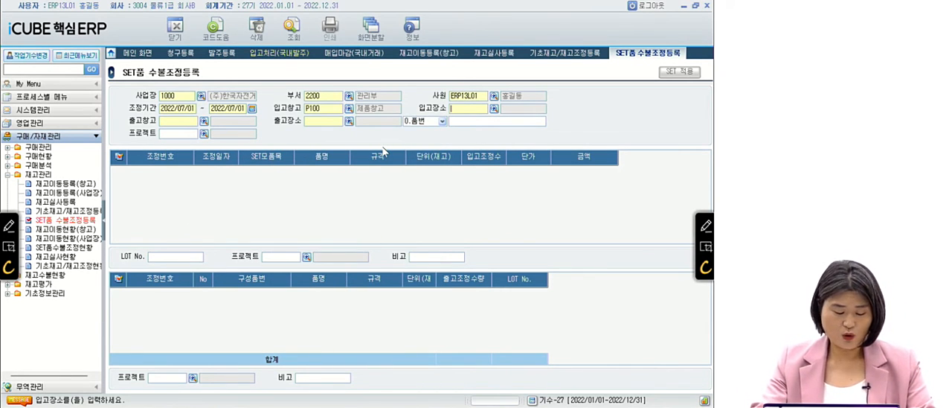
key(F2)
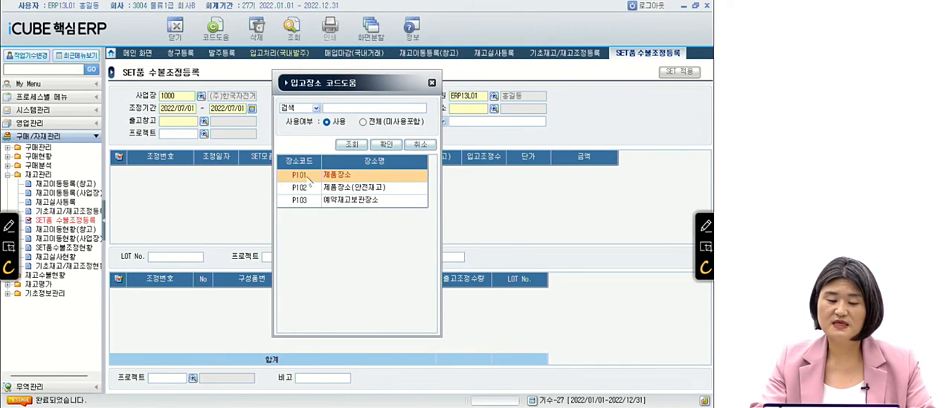
click(386, 145)
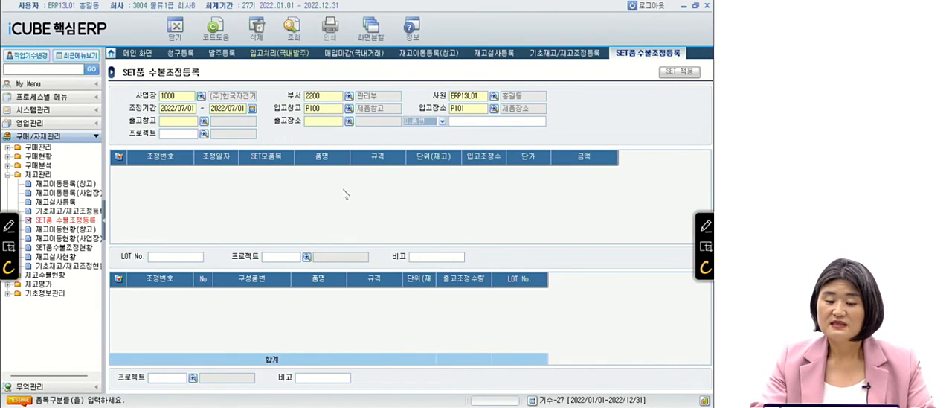
Set 출고창고 to M100 부품창고 and 출고장소 to M101 부품장소, and query the SET품 adjustments.
click(181, 120)
key(F2)
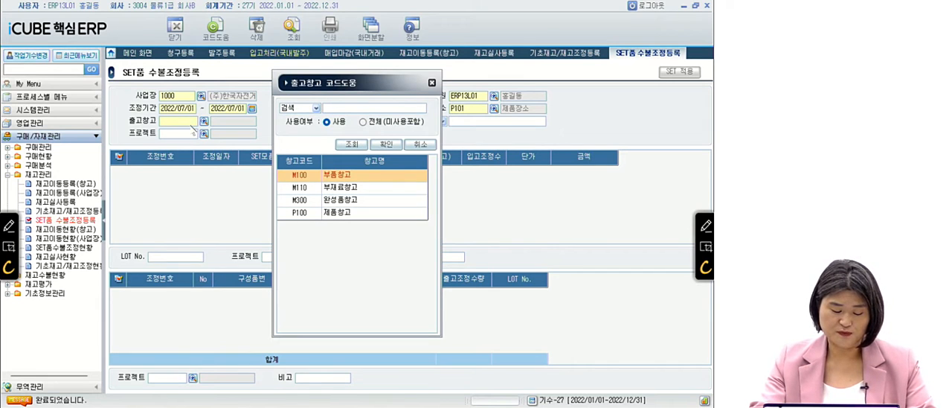
click(351, 177)
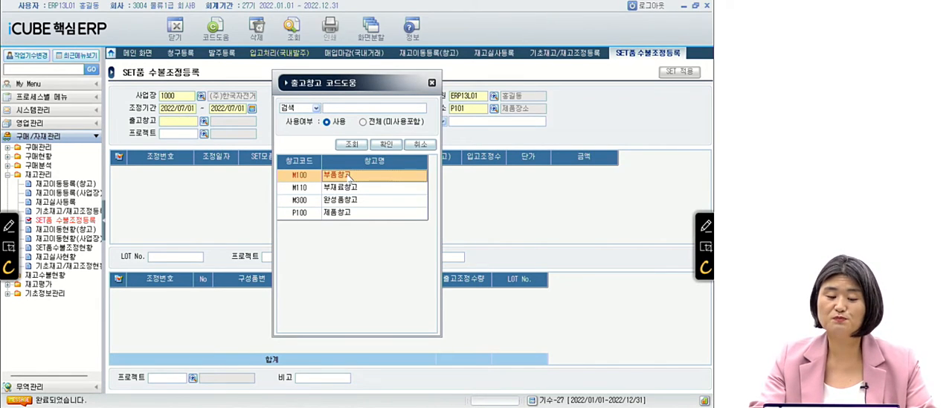
click(383, 145)
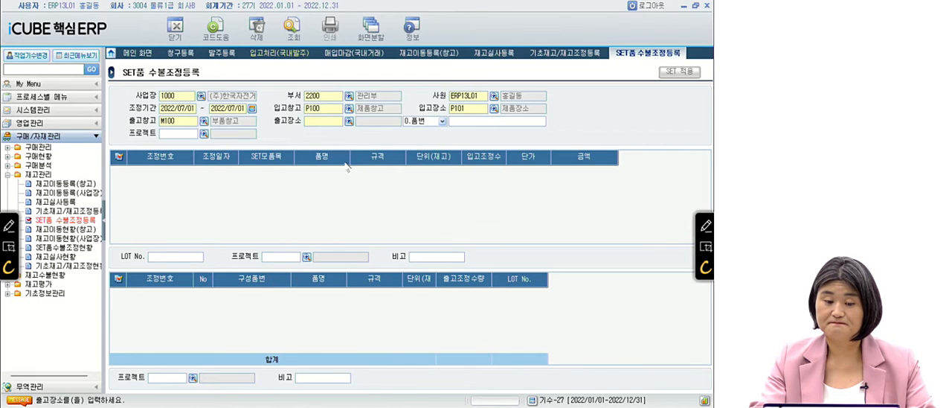
key(F2)
click(355, 175)
click(385, 144)
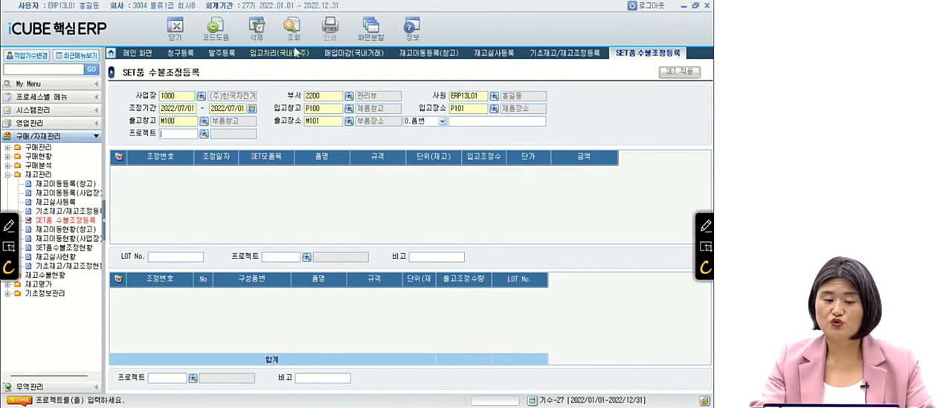
click(294, 25)
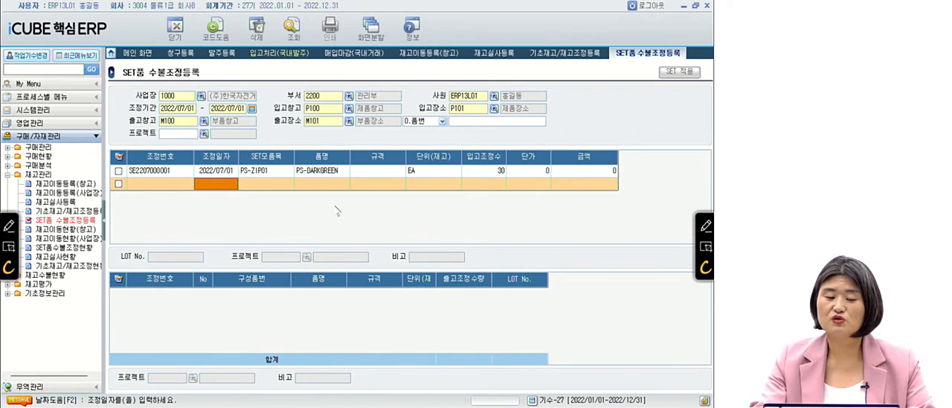
Widen the 입고조정수량 column and select the PS-ZIP01 adjustment with its blank component row.
click(226, 173)
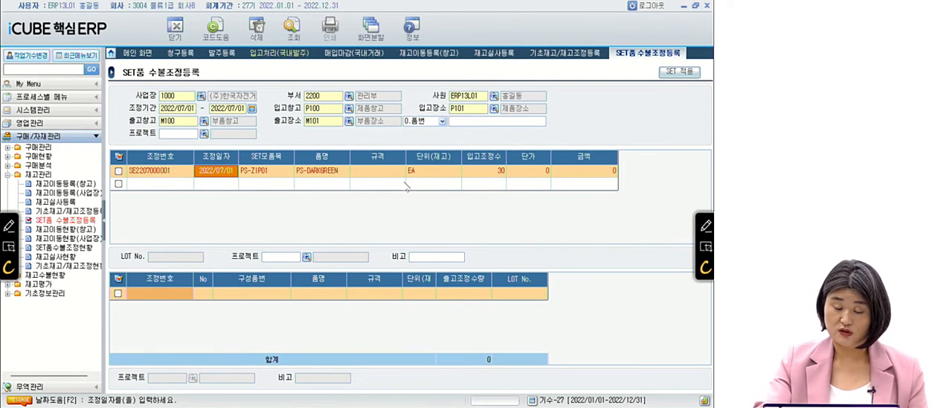
click(179, 294)
click(227, 184)
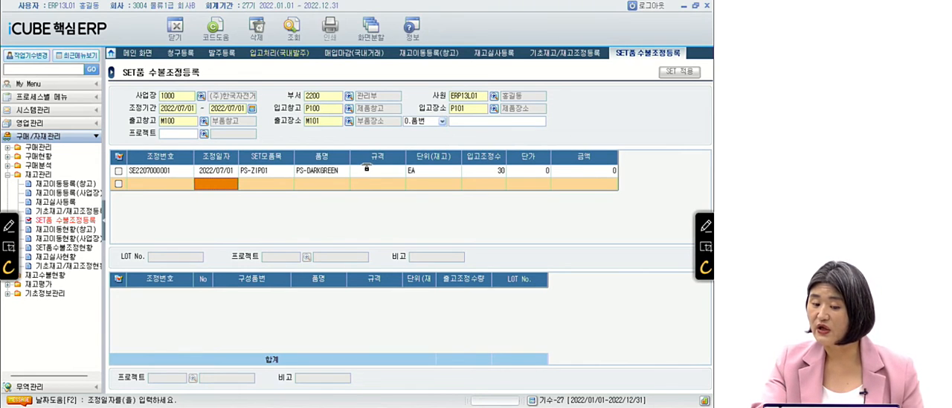
drag(507, 157, 523, 156)
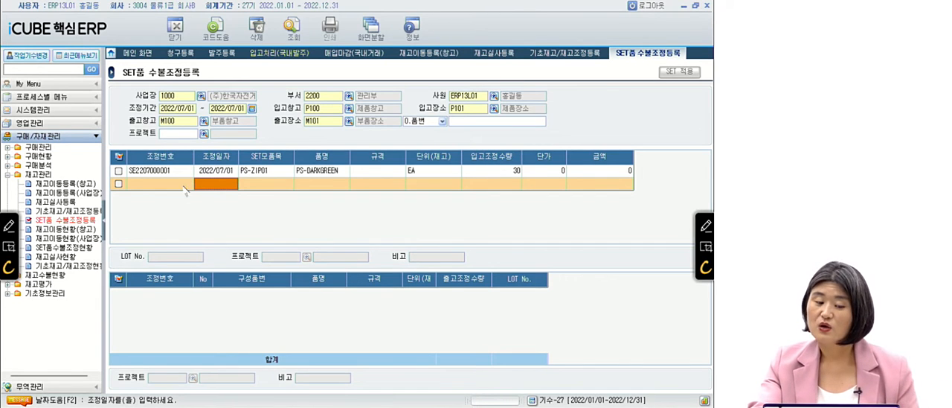
click(232, 171)
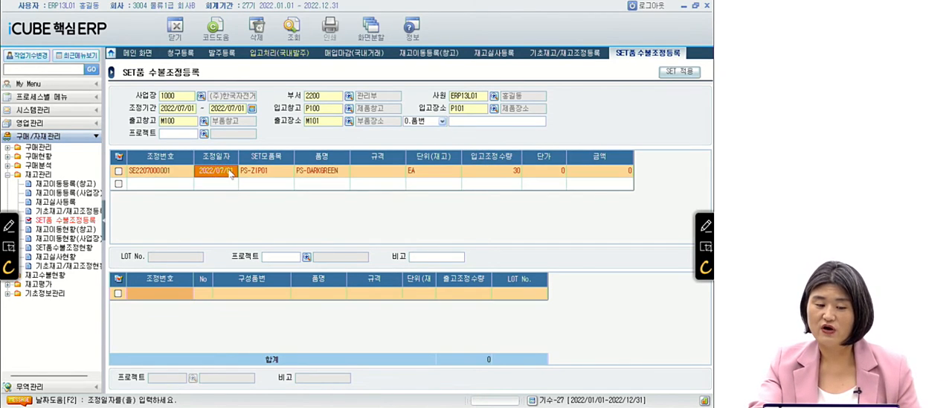
click(185, 292)
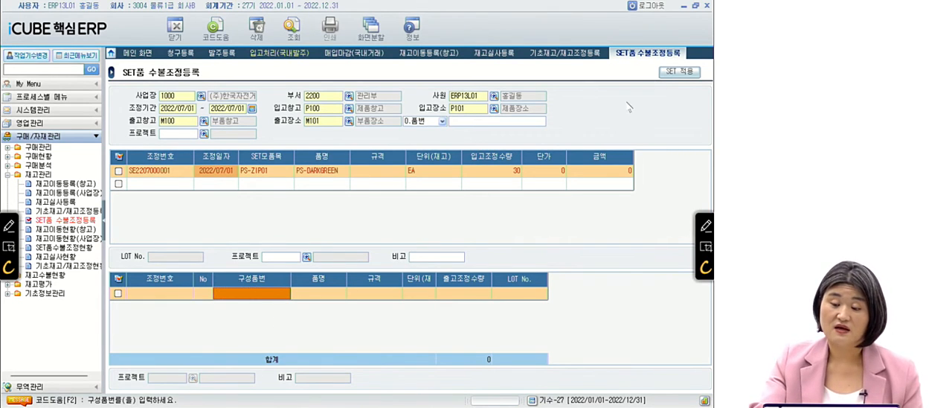
Open SET 적용 for the PS-ZIP01 adjustment and query its component items.
click(674, 73)
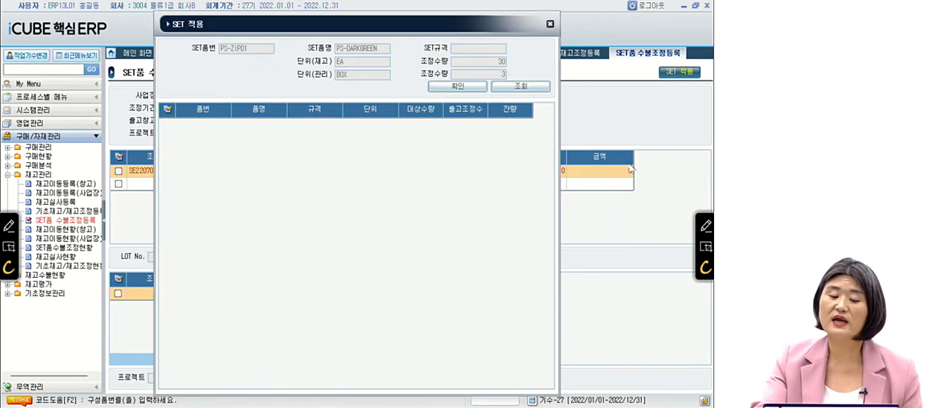
drag(422, 29, 427, 204)
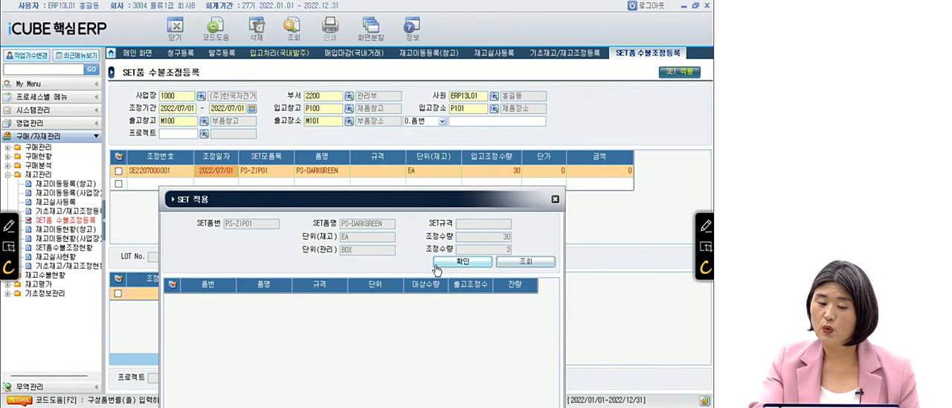
drag(412, 202, 416, 37)
click(549, 107)
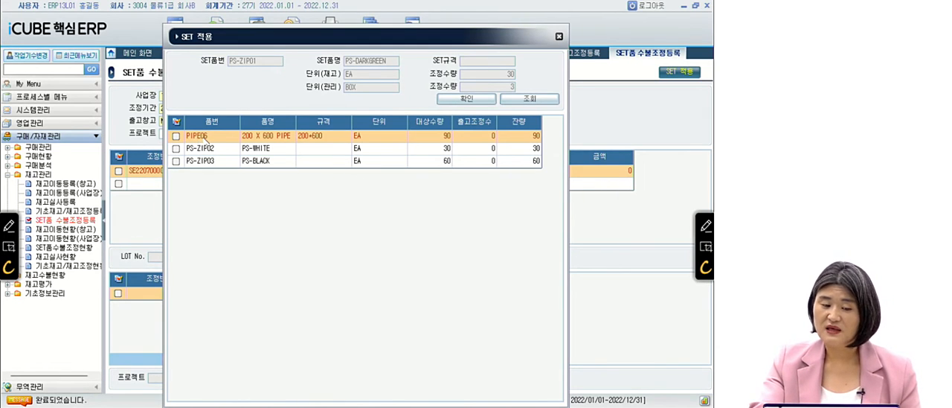
Check the 대상수량 of component PS-ZIP03 PS-BLACK, widening the 출고조정수량 column to show its full heading.
click(210, 150)
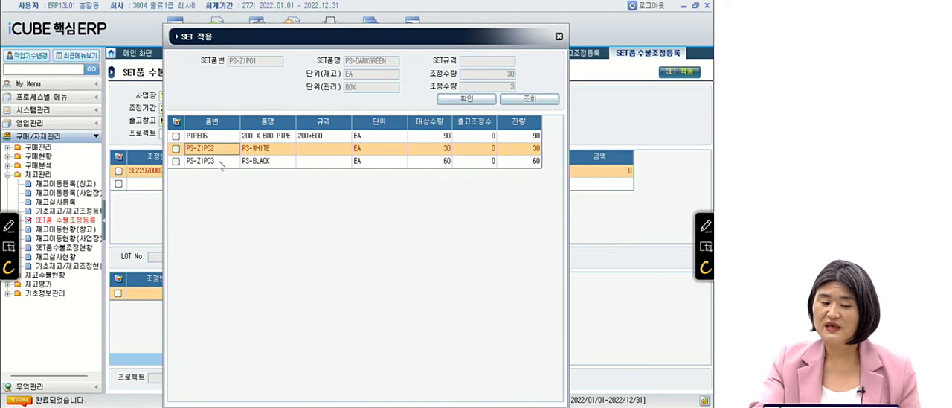
click(221, 162)
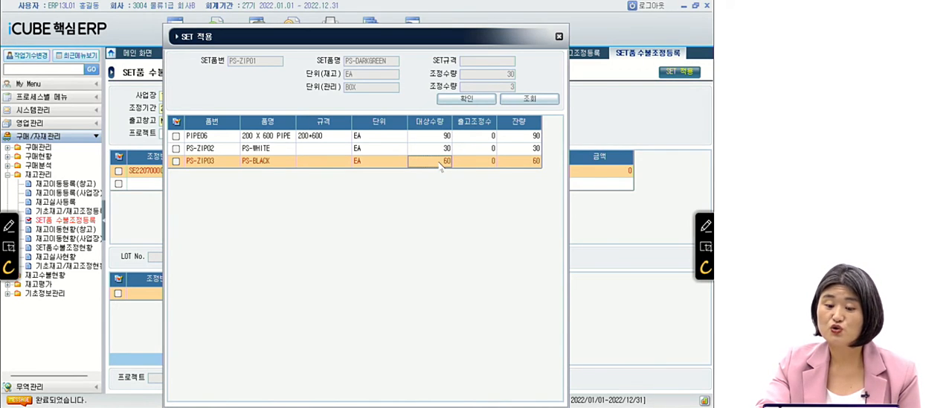
drag(497, 122, 509, 126)
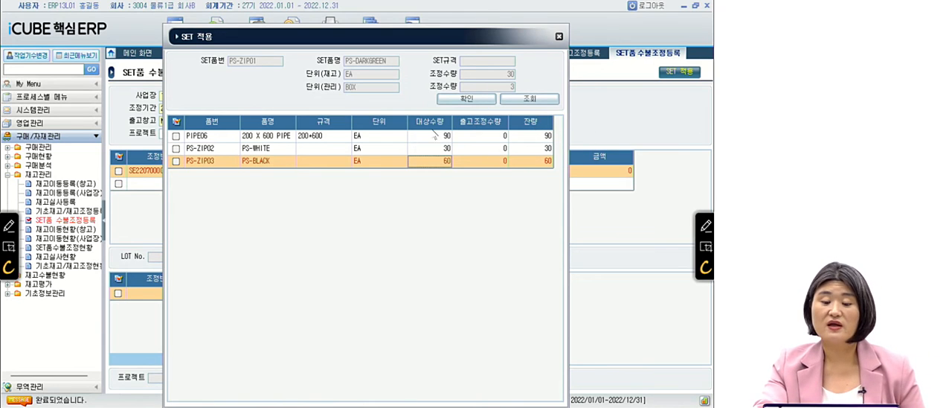
key(ctrl)
key(ctrl)
key(ctrl)
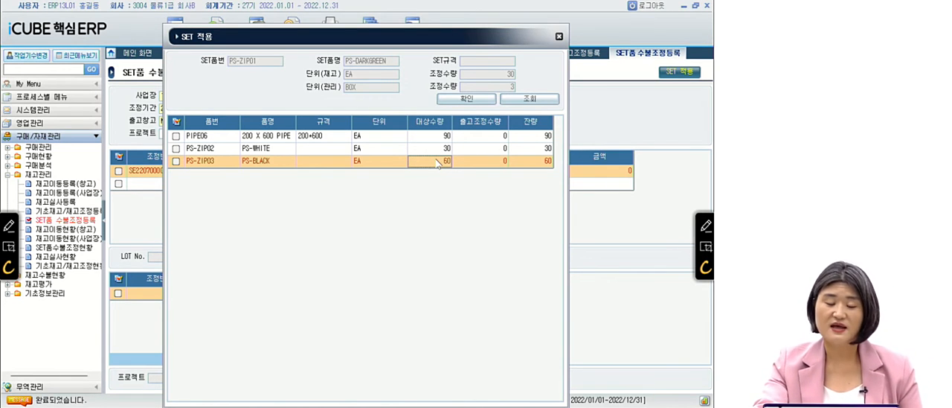
key(ctrl)
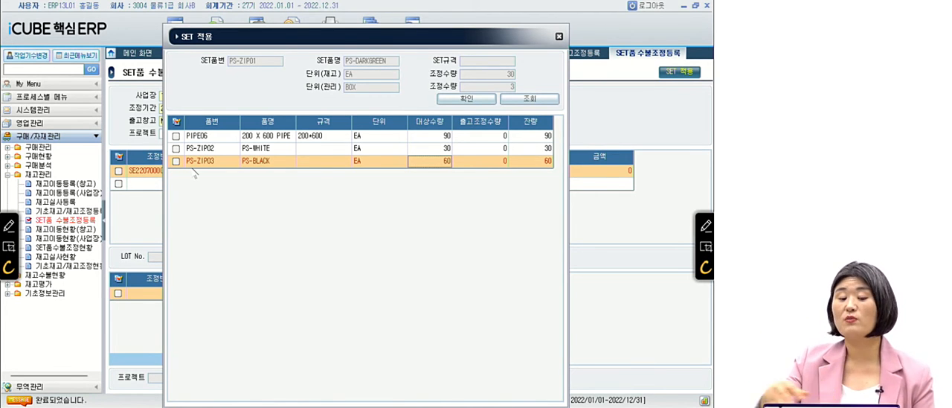
Apply all the listed components, PIPE06, PS-ZIP02 and PS-ZIP03, to the PS-ZIP01 adjustment, then save and reselect it.
click(176, 122)
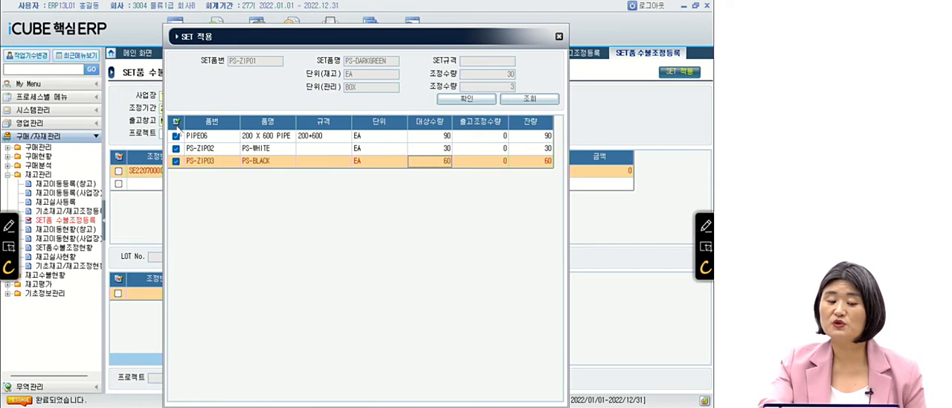
click(466, 98)
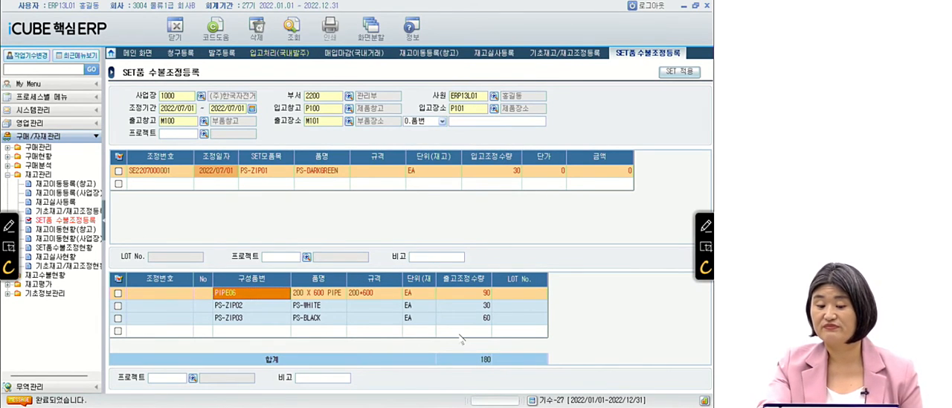
click(461, 321)
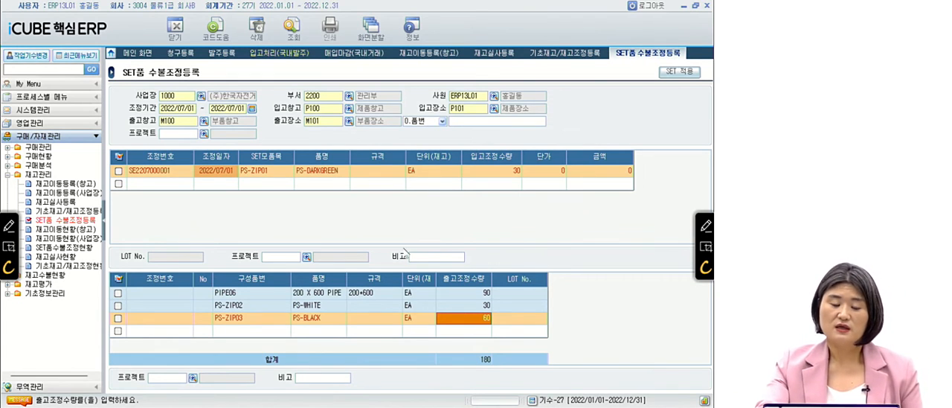
click(293, 31)
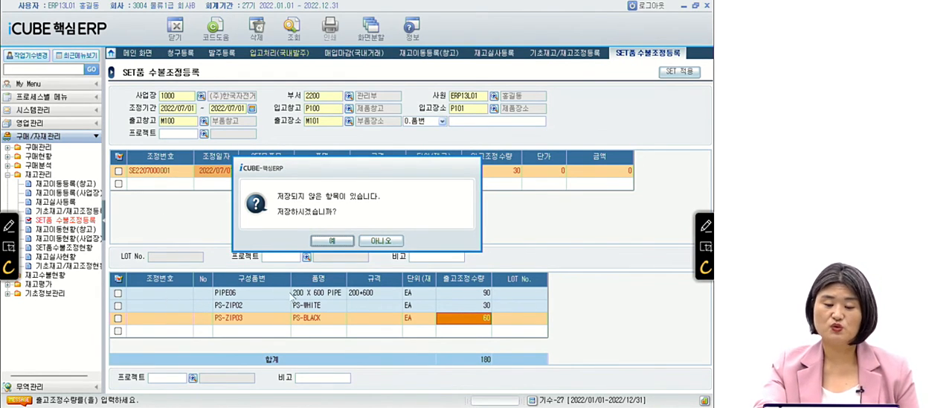
key(Return)
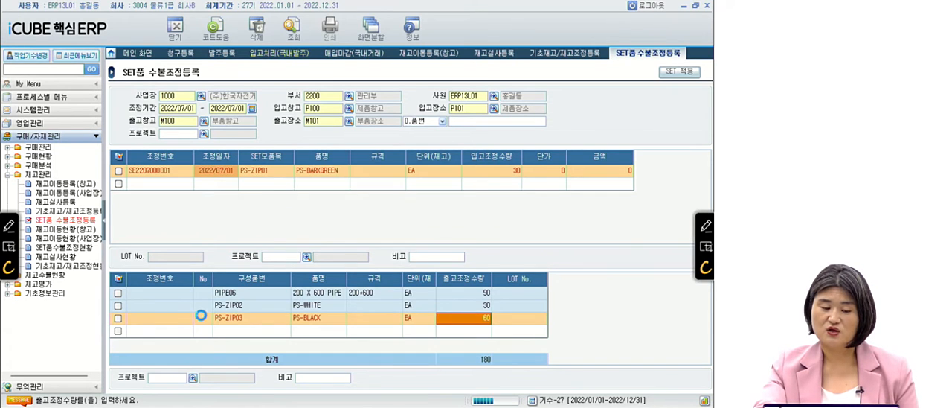
click(214, 171)
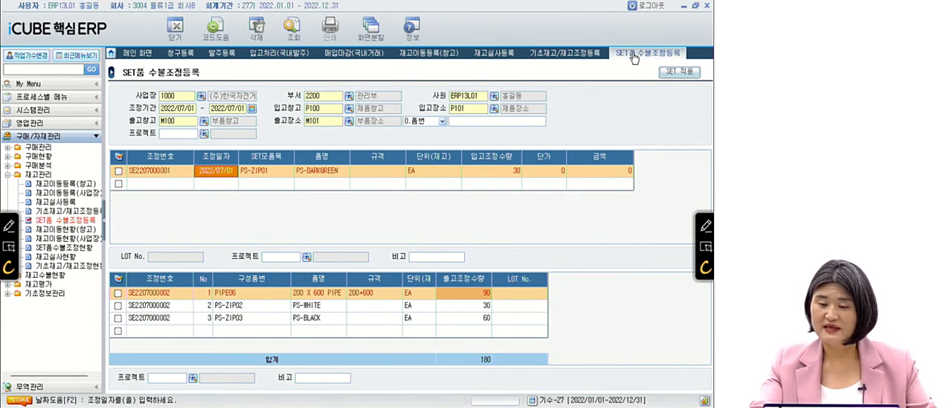
Close all open ERP screens, switch to the PowerPoint slides, and advance to question 20.
right_click(634, 57)
click(638, 73)
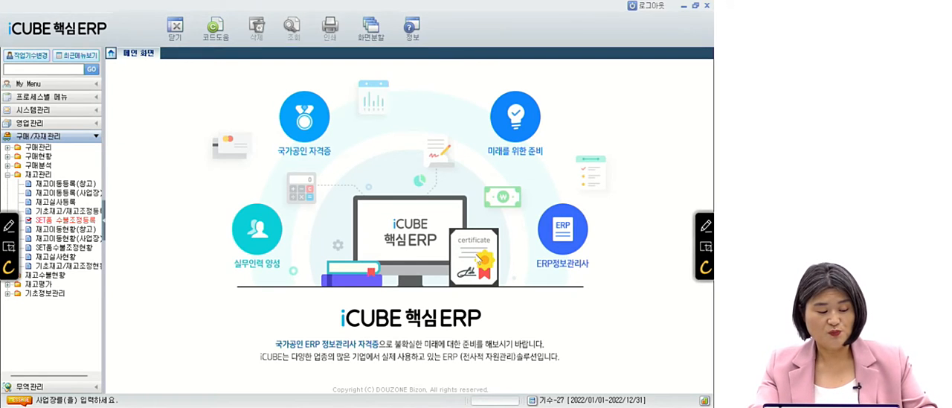
key(alt+Tab)
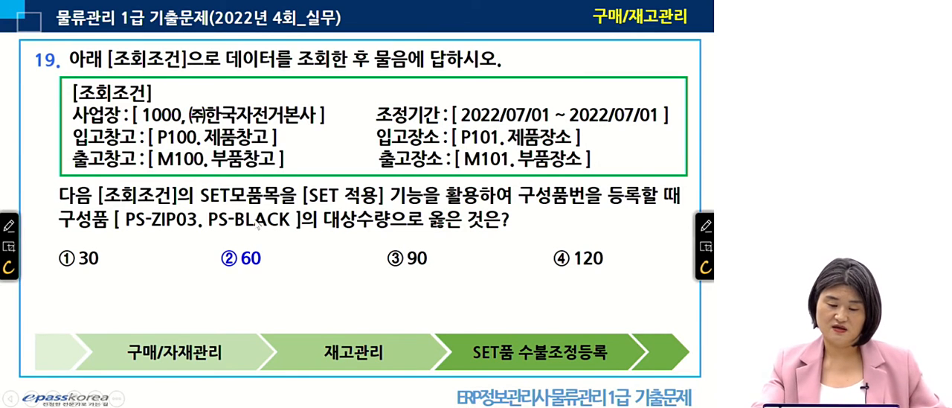
key(Right)
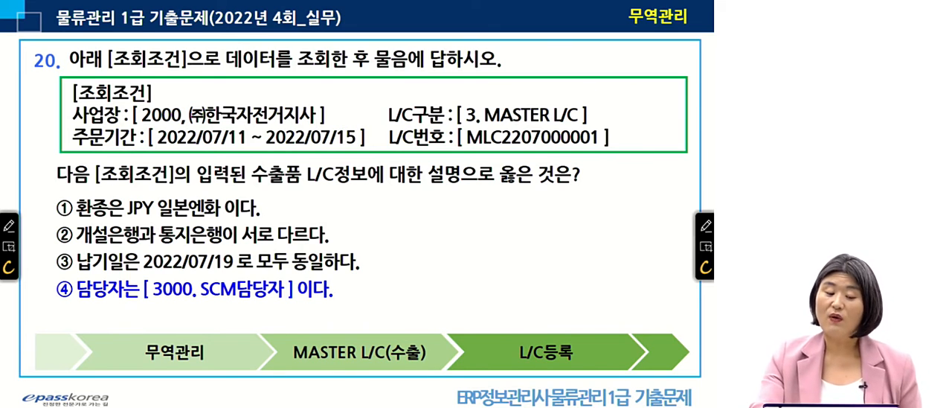
Switch to iCUBE 핵심ERP and open L/C등록 under 무역관리, MASTER L/C(수출).
key(alt+Tab)
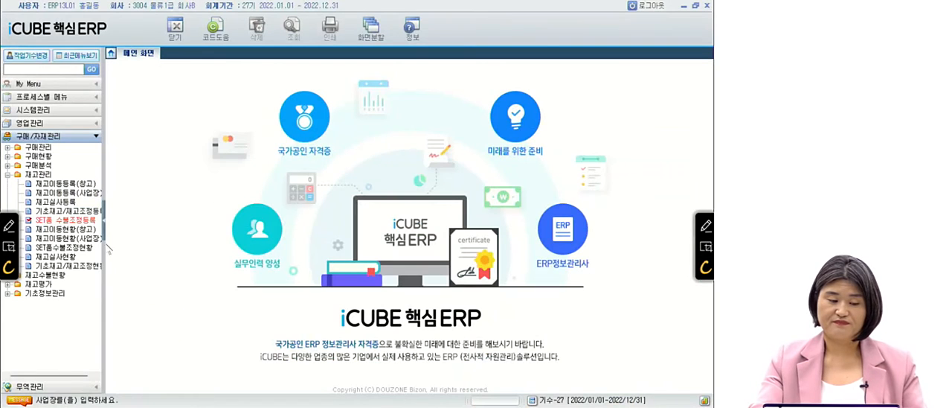
click(46, 384)
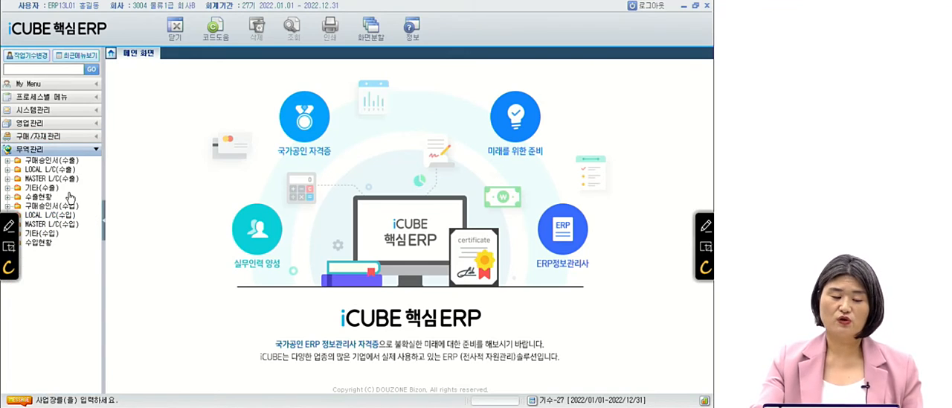
click(67, 180)
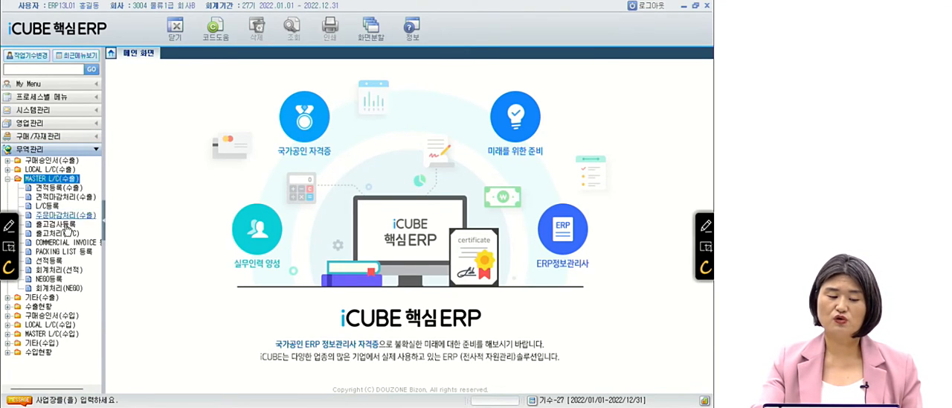
click(46, 205)
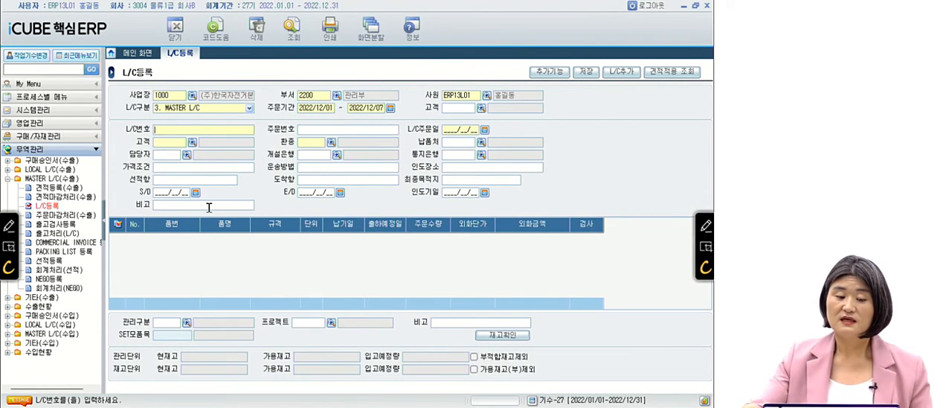
Set the L/C등록 query conditions to 사업장 2000 and 주문기간 2022/07/01 ~ 2022/07/15, keeping L/C구분 3. MASTER L/C.
click(179, 98)
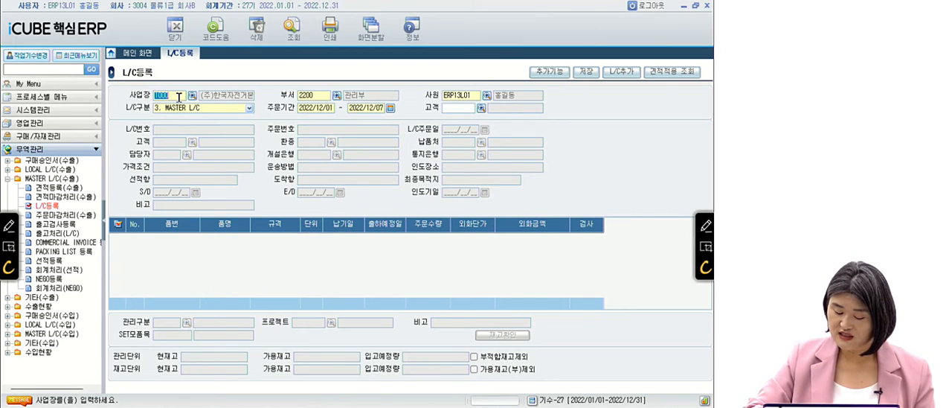
text(2000)
key(Return)
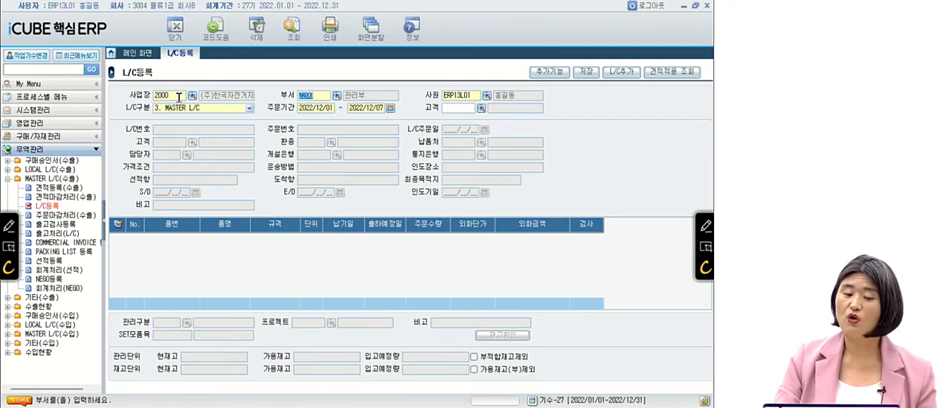
key(Return)
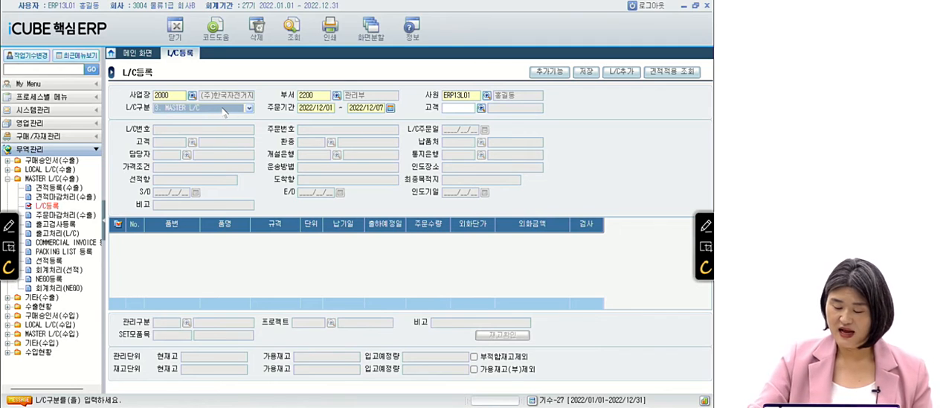
key(Return)
text(20220701)
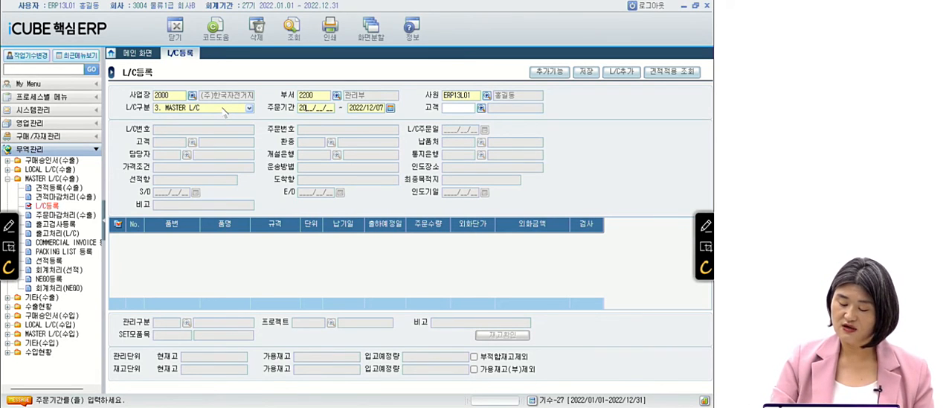
key(Return)
text(2022/07/15)
key(Return)
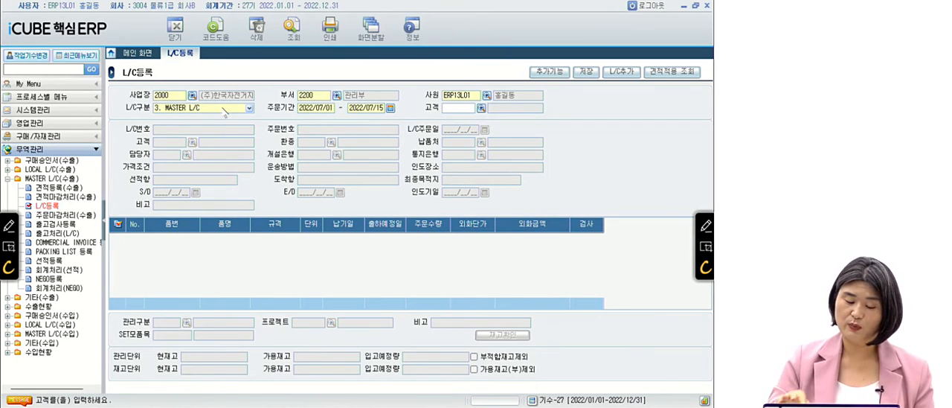
key(F12)
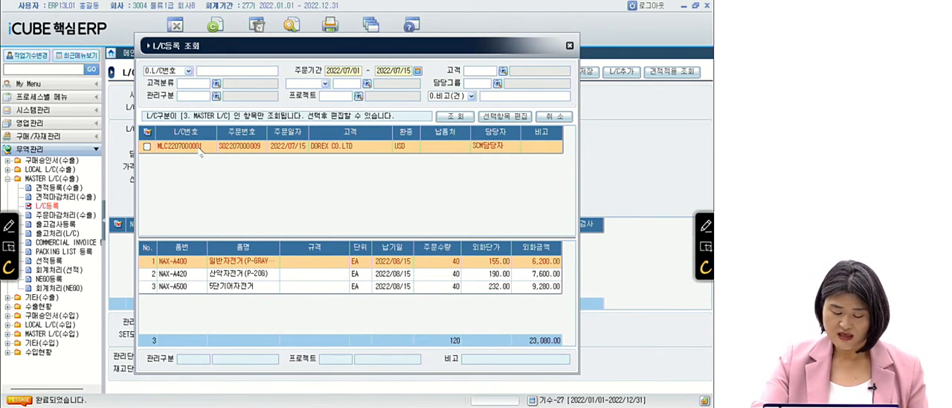
click(147, 147)
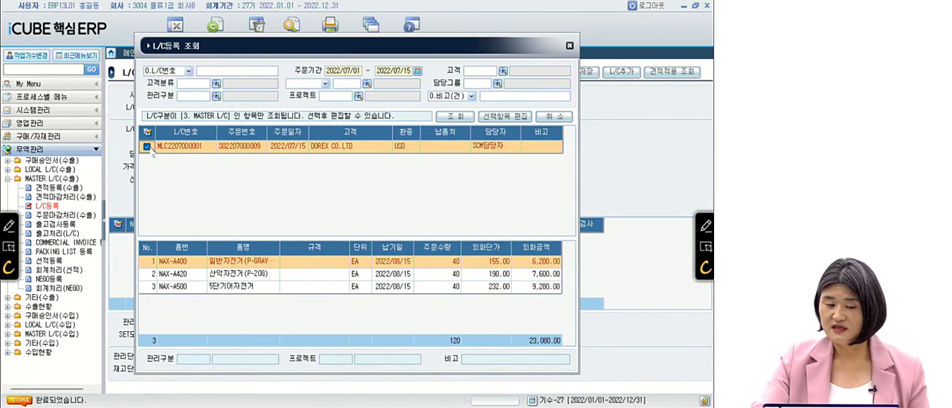
click(505, 117)
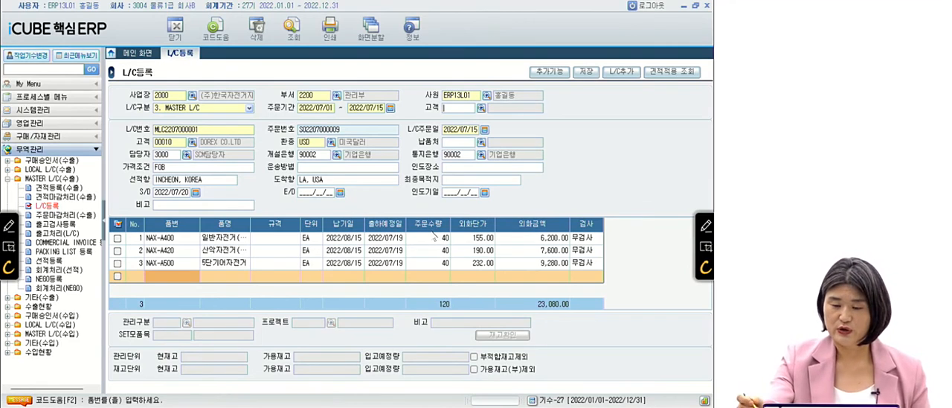
Underline the 환종, 개설은행 and 통지은행 labels in red ink and circle both bank names.
click(703, 226)
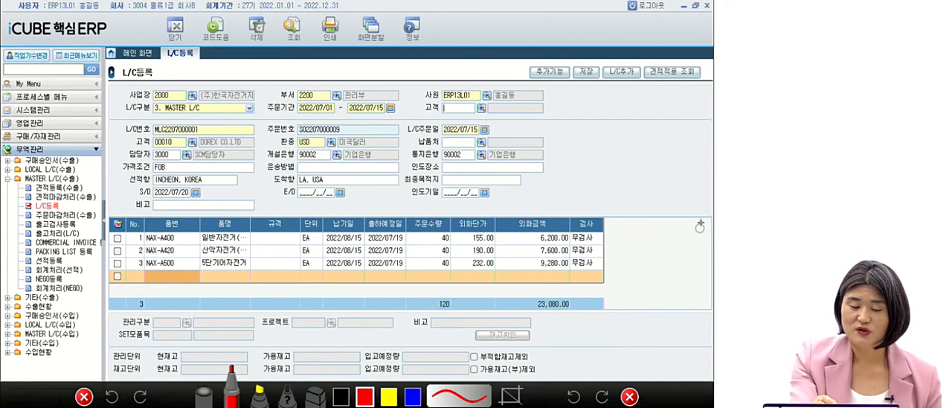
drag(286, 147, 299, 148)
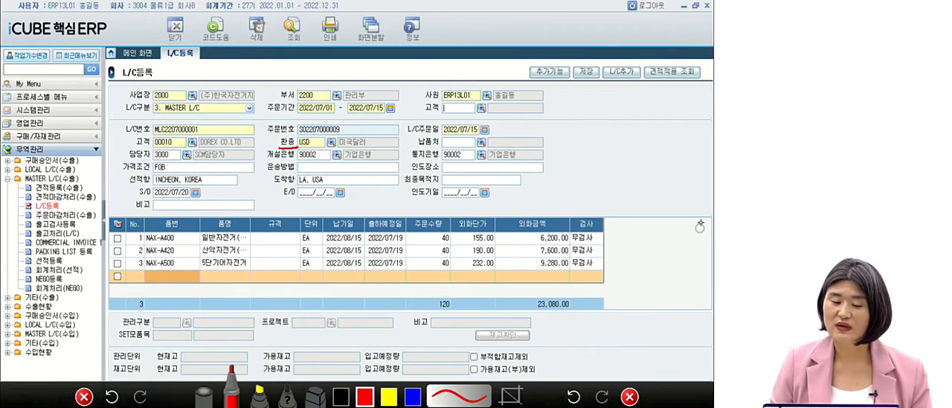
drag(265, 159, 288, 161)
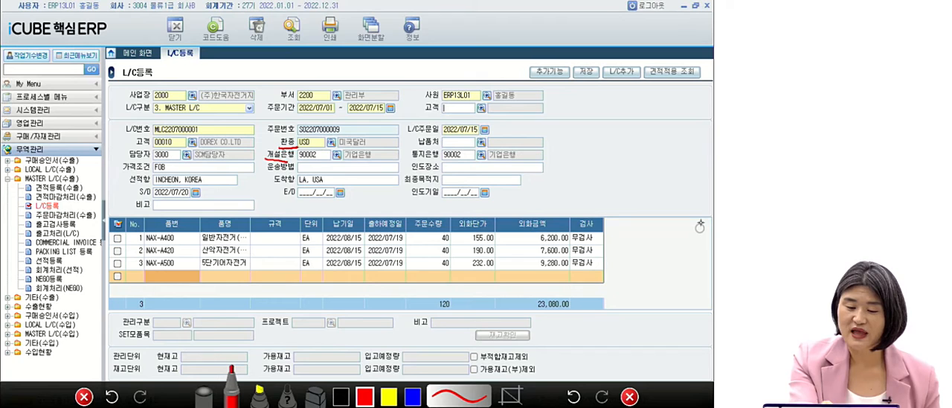
mouse_move(365, 163)
mouse_down()
mouse_move(342, 153)
mouse_move(438, 162)
mouse_up()
mouse_move(513, 163)
mouse_down()
mouse_move(519, 151)
mouse_move(512, 165)
mouse_up()
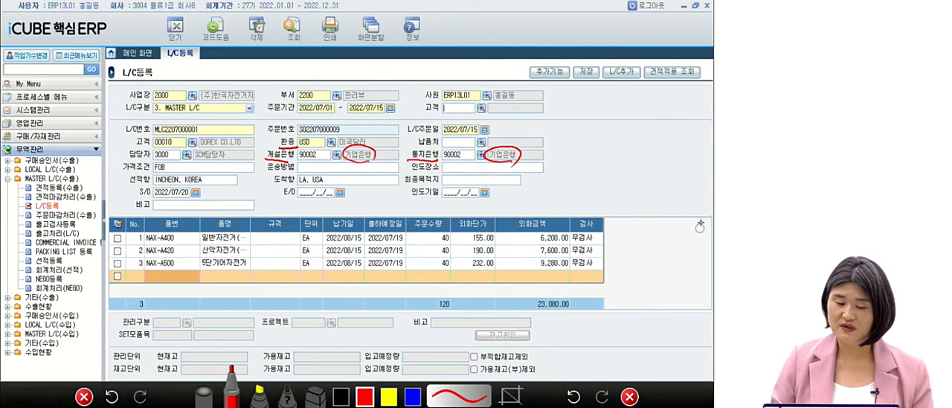
Check-mark the 납기일 and 출하예정일 columns in red ink and circle the dates in each.
mouse_move(344, 206)
mouse_down()
mouse_move(347, 218)
mouse_move(361, 201)
mouse_move(388, 217)
mouse_move(412, 195)
mouse_up()
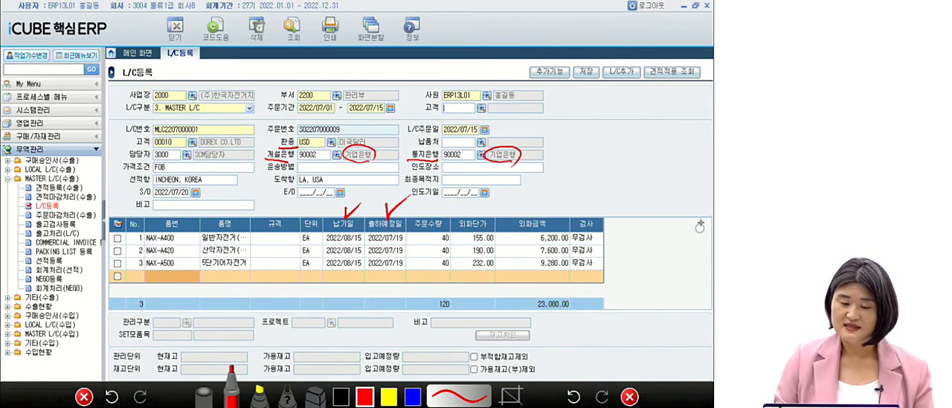
mouse_move(358, 272)
mouse_down()
mouse_move(332, 283)
mouse_move(360, 218)
mouse_move(349, 289)
mouse_up()
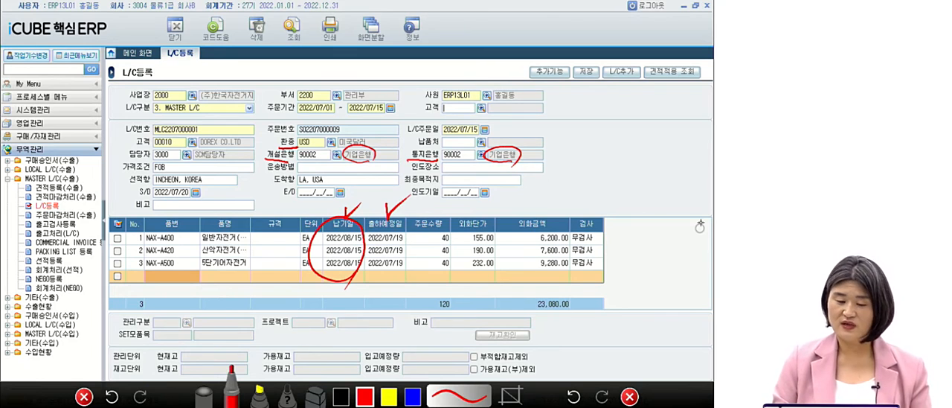
drag(401, 272, 356, 246)
mouse_move(356, 246)
mouse_down()
mouse_move(386, 218)
mouse_move(410, 277)
mouse_up()
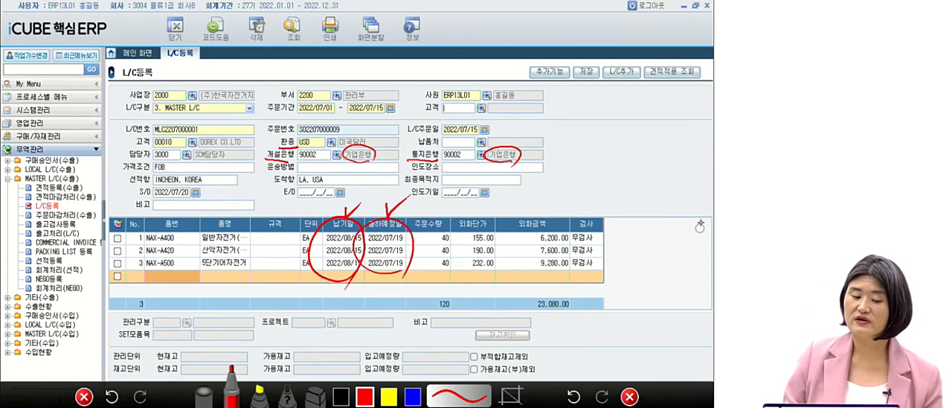
Box the 담당자 field in red ink, write a circled 4 above it, and clear all annotations by closing the pen tool.
mouse_move(120, 146)
mouse_down()
mouse_move(120, 155)
mouse_move(253, 164)
mouse_move(224, 143)
mouse_move(121, 140)
mouse_up()
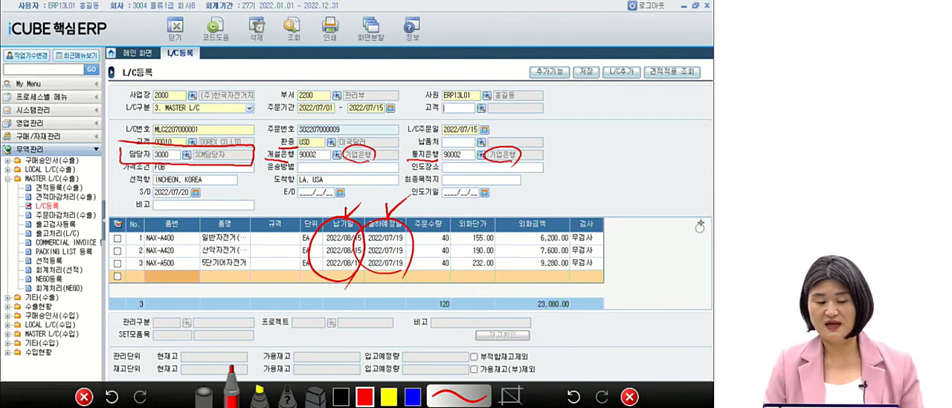
mouse_move(195, 115)
mouse_down()
mouse_move(209, 129)
mouse_move(190, 140)
mouse_up()
mouse_move(212, 125)
mouse_down()
mouse_move(172, 145)
mouse_move(204, 161)
mouse_up()
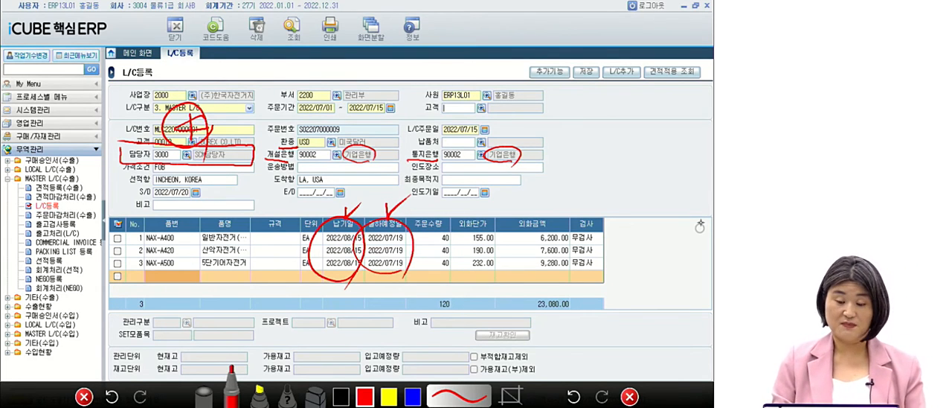
click(629, 396)
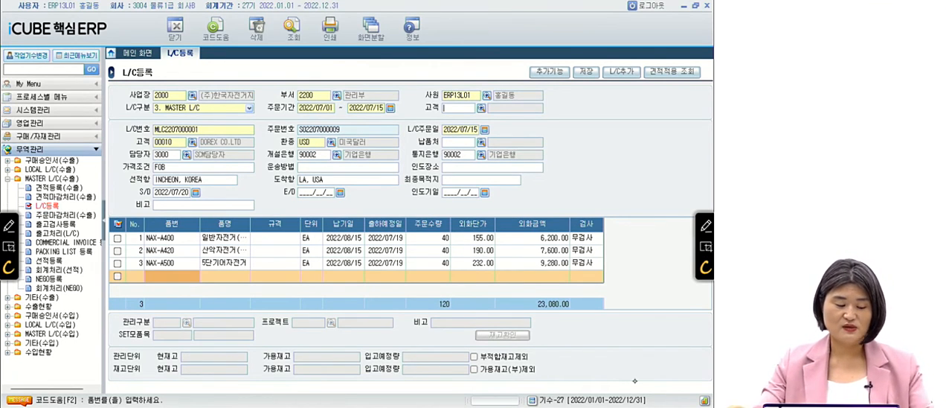
Switch to the PowerPoint slide show and advance to question 21.
key(alt+Tab)
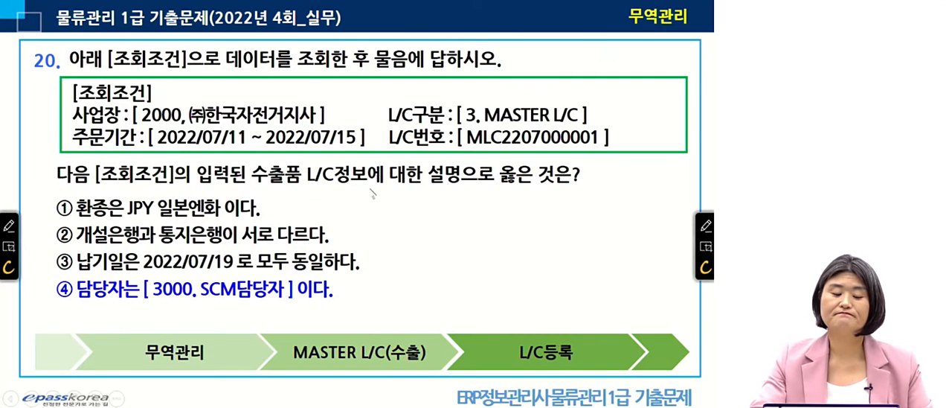
click(373, 194)
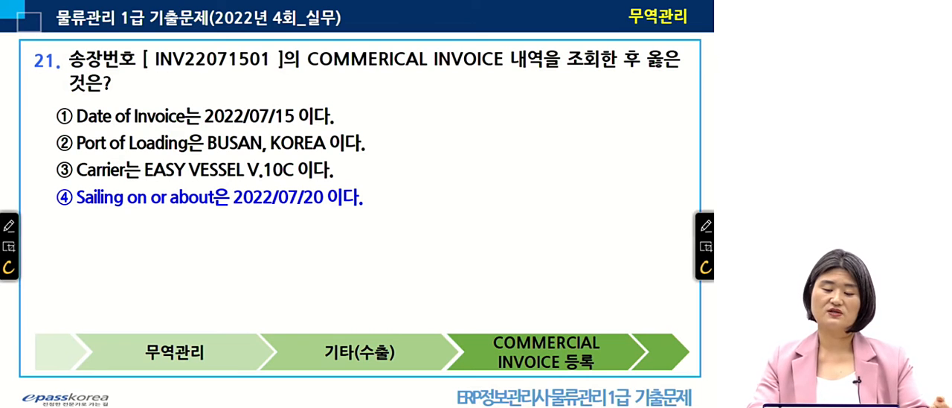
Switch back to iCUBE 핵심ERP and open COMMERCIAL INVOICE 등록 under 기타(수출), collapsing the MASTER L/C(수출) group.
key(alt+Tab)
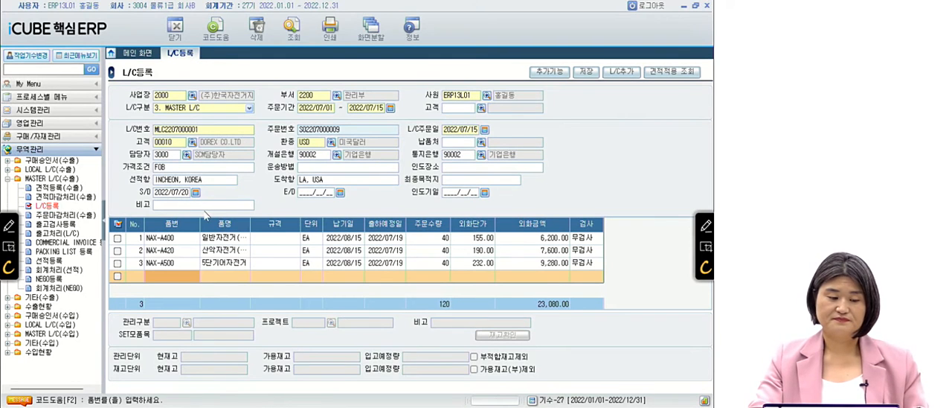
click(7, 179)
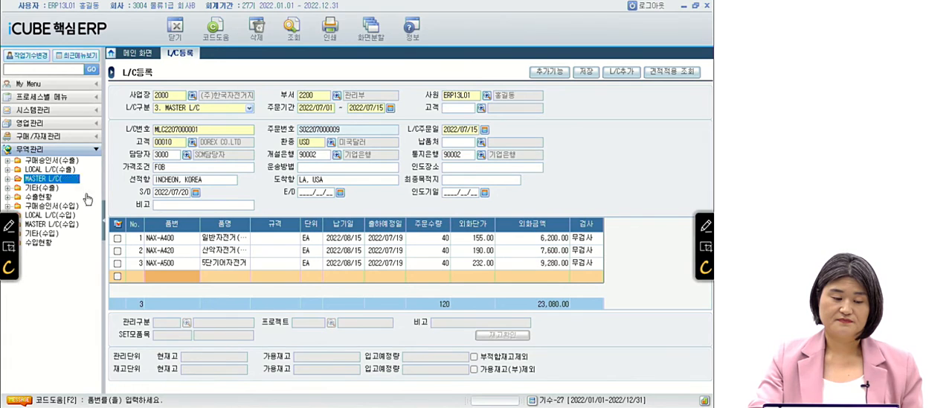
double_click(43, 188)
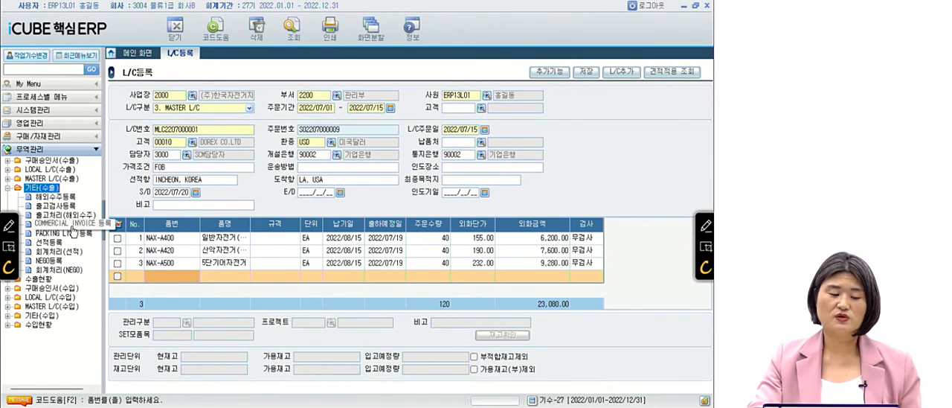
click(71, 223)
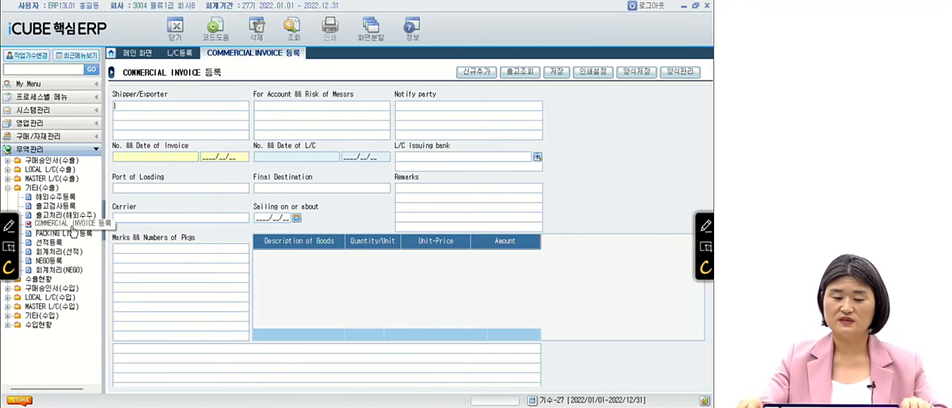
Open the COMMERCIAL INVOICE 조회 lookup and query 송장번호 INV22071501.
click(293, 28)
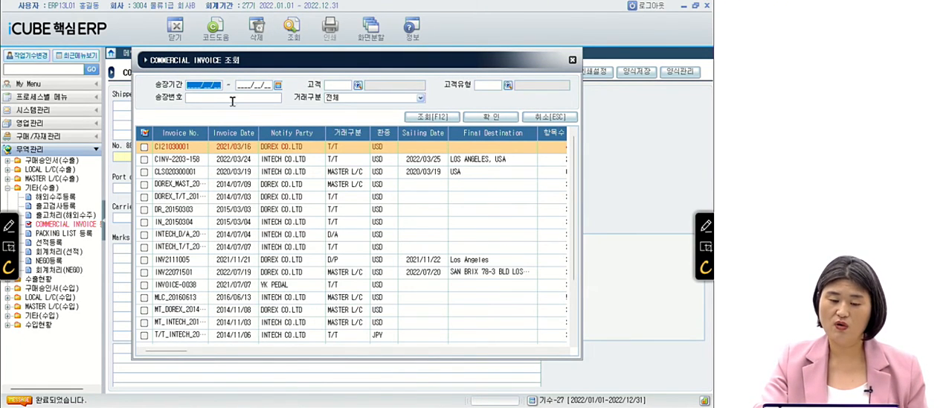
click(224, 99)
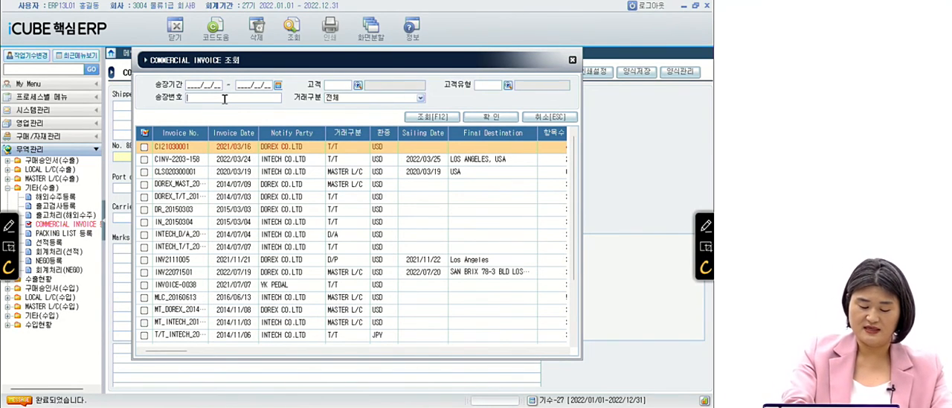
text(INV)
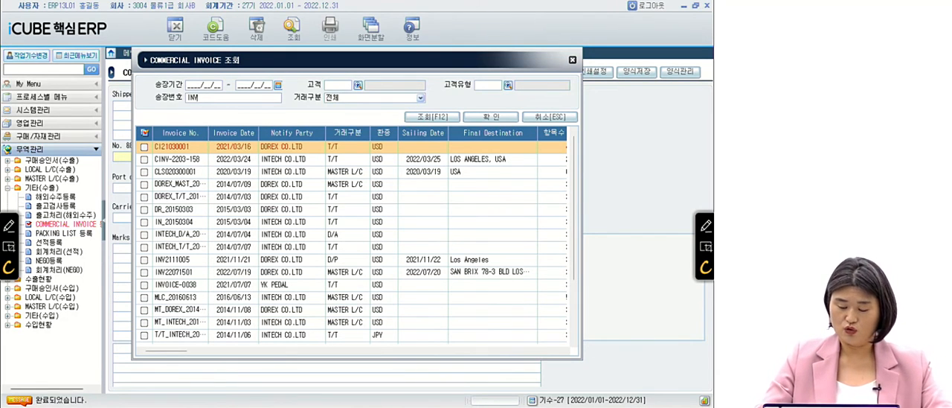
text(2207150)
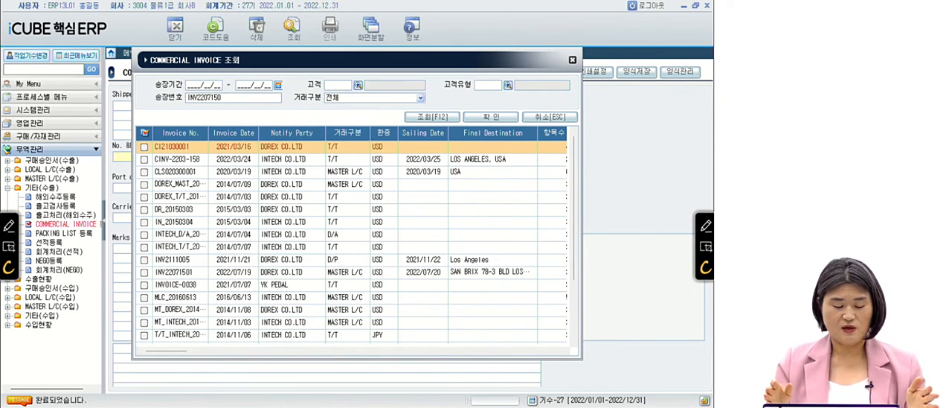
text(1)
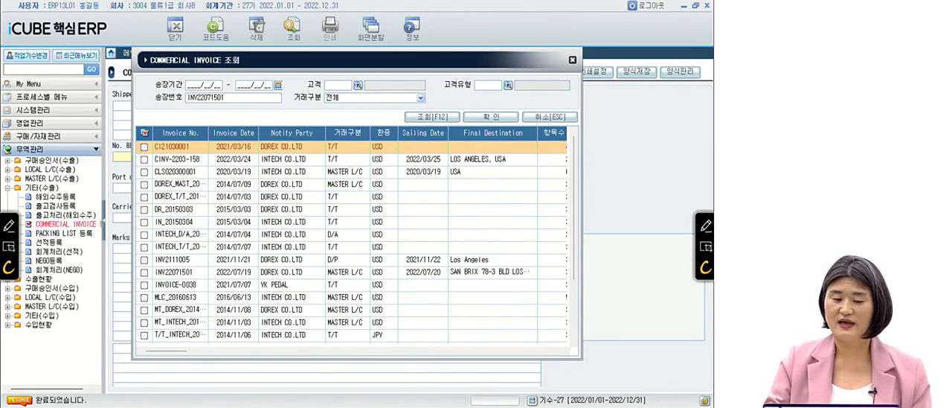
key(Return)
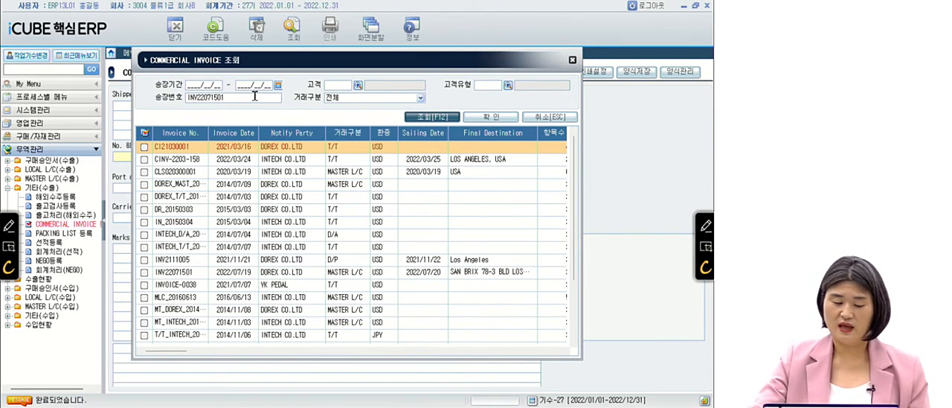
key(Return)
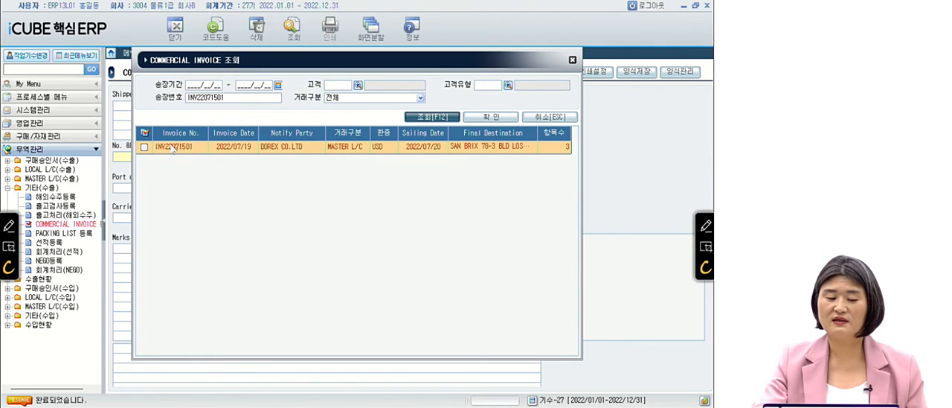
Load invoice INV22071501 into the form, then bracket No. && Date of Invoice in red ink and underline the invoice number and date.
click(144, 148)
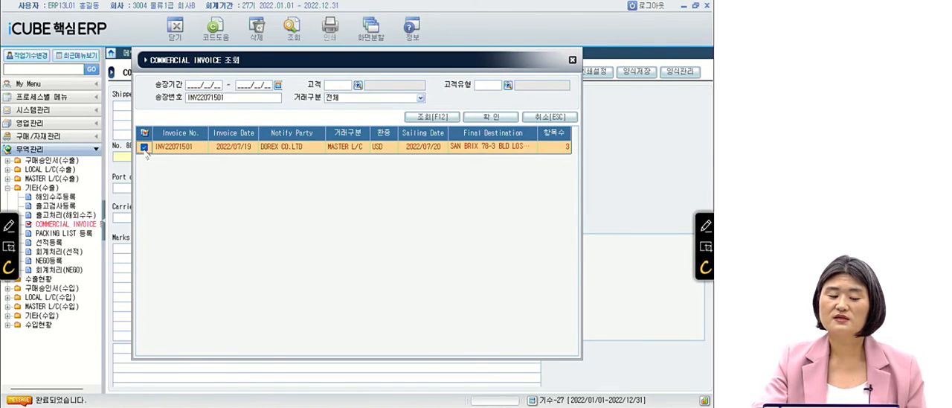
click(491, 118)
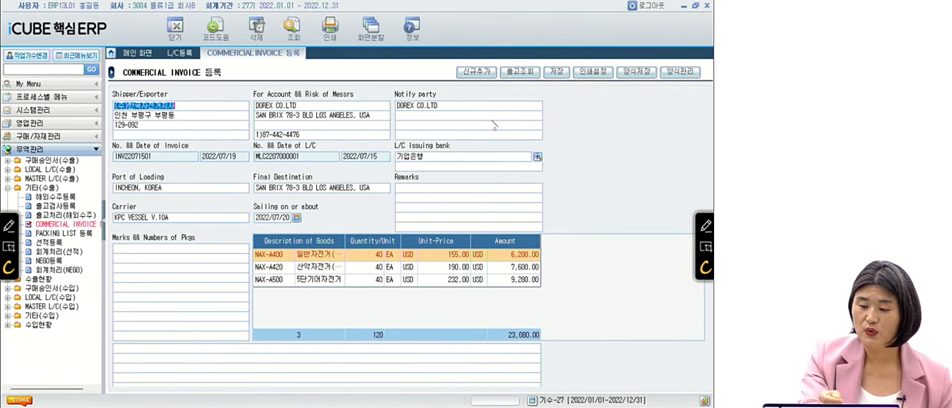
click(705, 226)
drag(105, 147, 112, 174)
drag(246, 140, 248, 177)
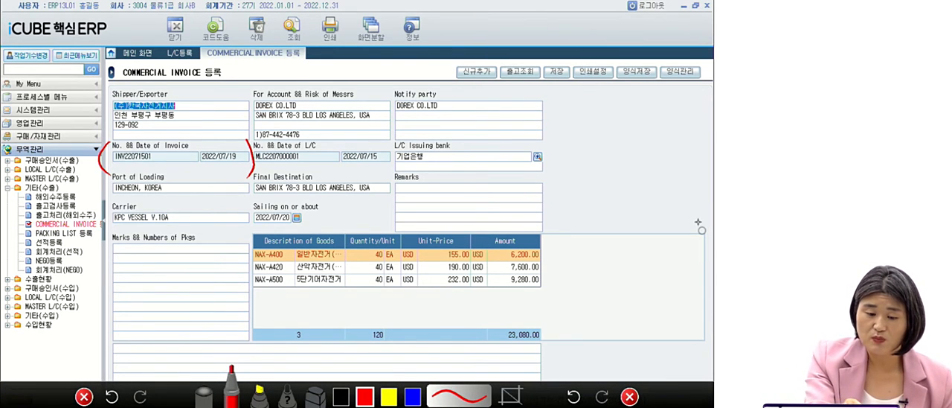
drag(113, 170, 245, 166)
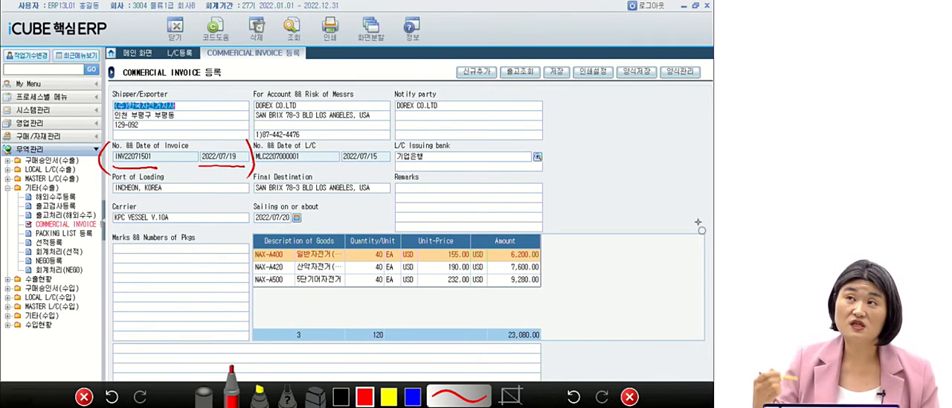
Circle L/C in the No. && Date of L/C label, underline the L/C number, and draw an arrow to the L/C date.
mouse_move(322, 148)
mouse_down()
mouse_move(309, 155)
mouse_move(320, 139)
mouse_up()
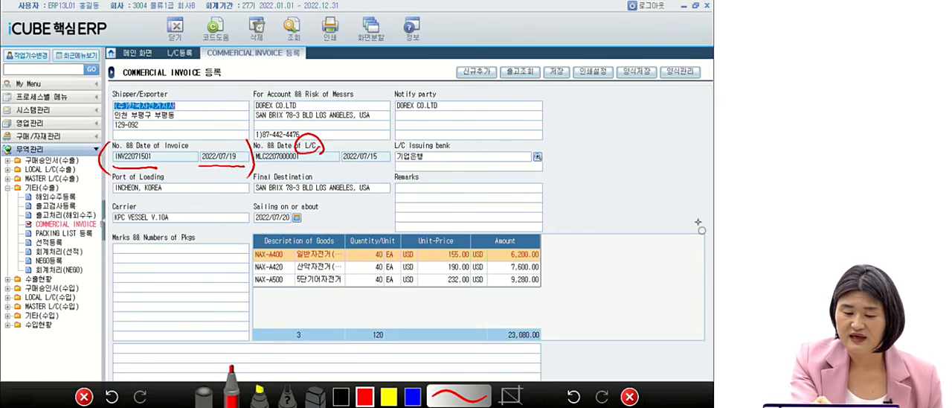
drag(260, 164, 305, 161)
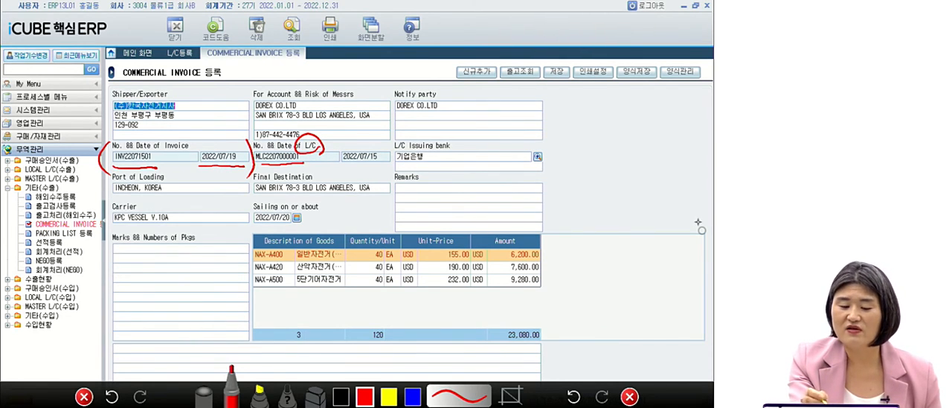
mouse_move(327, 140)
mouse_down()
mouse_move(355, 138)
mouse_move(365, 150)
mouse_move(373, 141)
mouse_up()
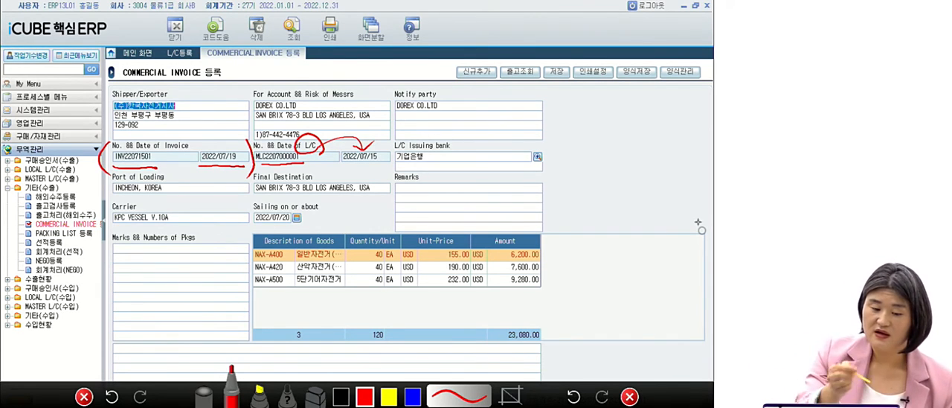
Bracket the Port of Loading field in red ink and circle the Carrier and Sailing on or about fields.
drag(112, 175, 108, 199)
drag(167, 173, 172, 201)
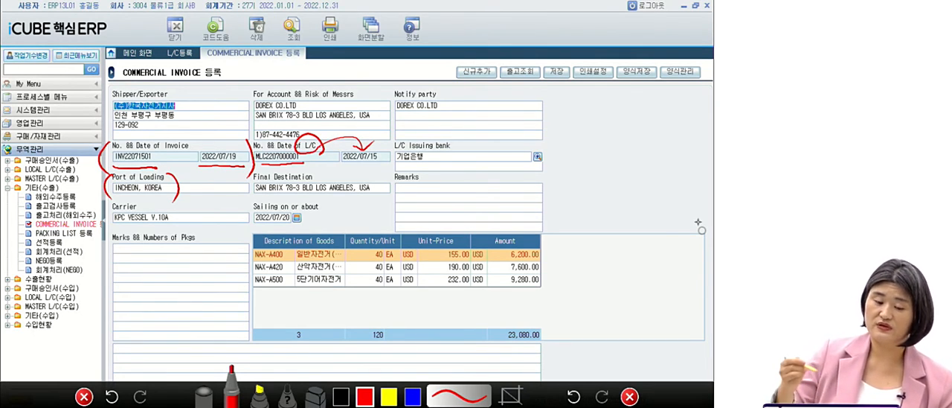
mouse_move(181, 224)
mouse_down()
mouse_move(165, 230)
mouse_move(103, 216)
mouse_move(177, 232)
mouse_up()
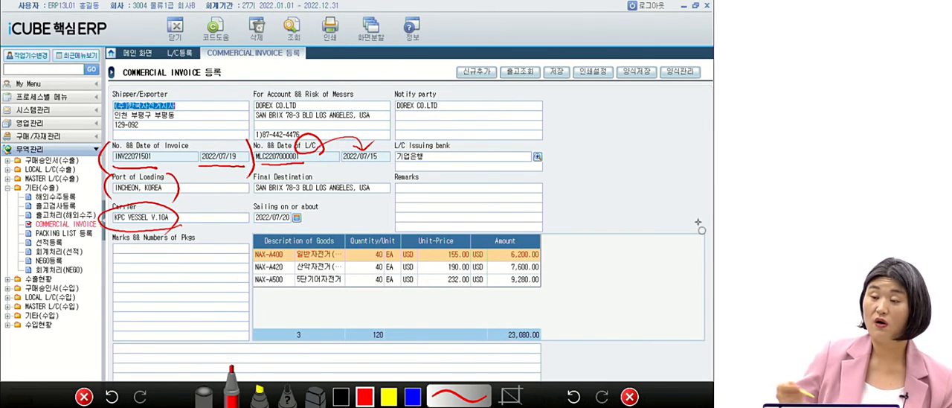
mouse_move(312, 229)
mouse_down()
mouse_move(246, 212)
mouse_move(327, 232)
mouse_up()
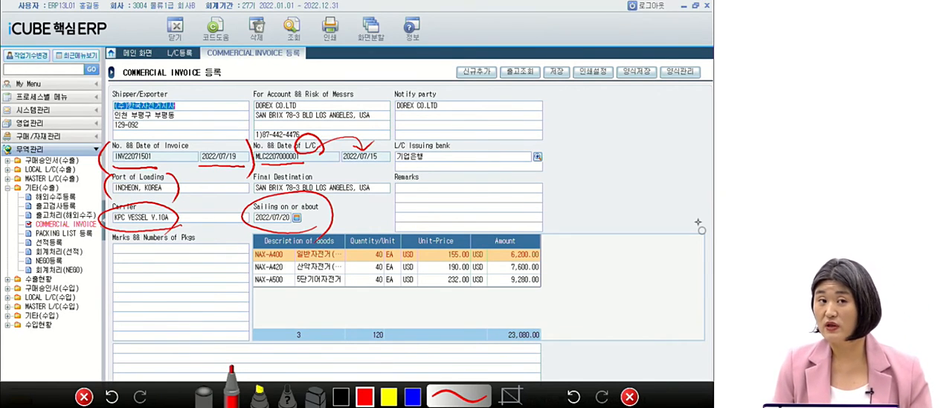
Write a circled 4 beside the Sailing on or about field and clear all annotations by closing the pen tool.
mouse_move(370, 197)
mouse_down()
mouse_move(378, 217)
mouse_move(363, 234)
mouse_up()
mouse_move(382, 222)
mouse_down()
mouse_move(364, 240)
mouse_move(387, 257)
mouse_up()
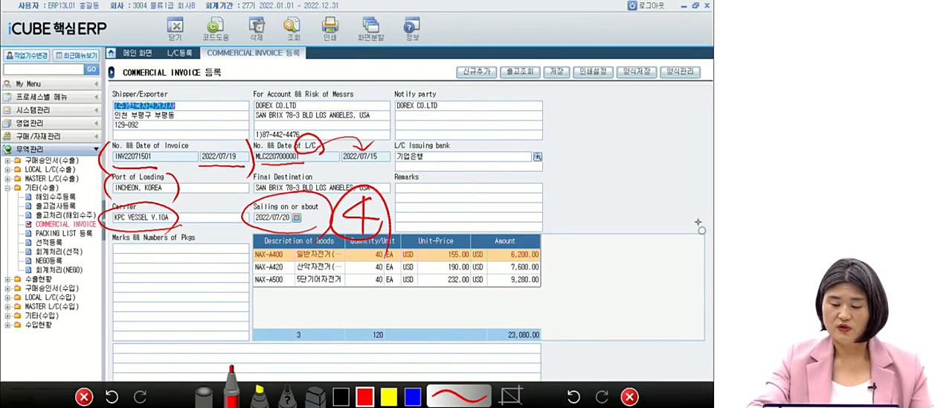
click(629, 396)
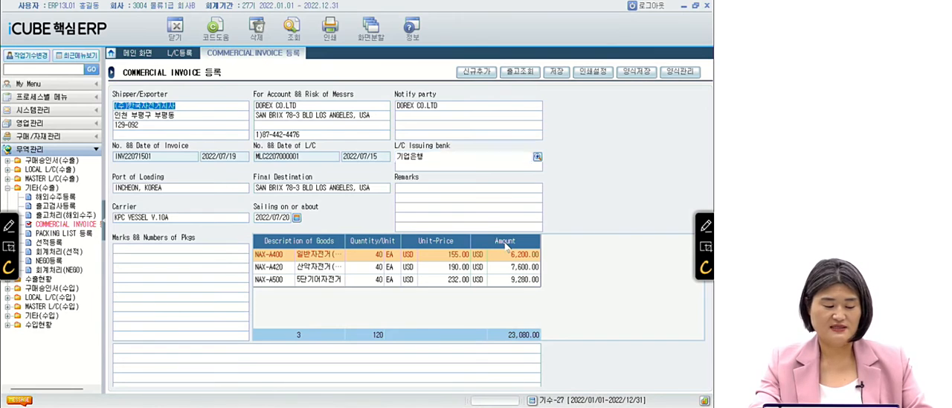
Switch to the PowerPoint slide show and advance to question 22.
key(alt+Tab)
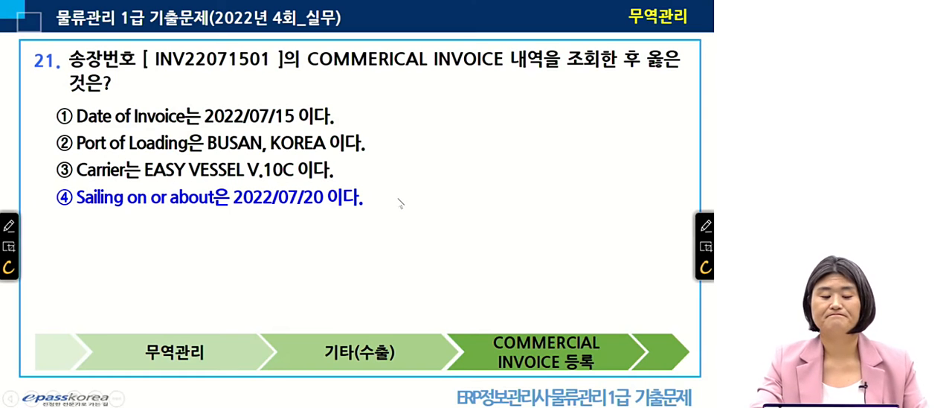
click(396, 198)
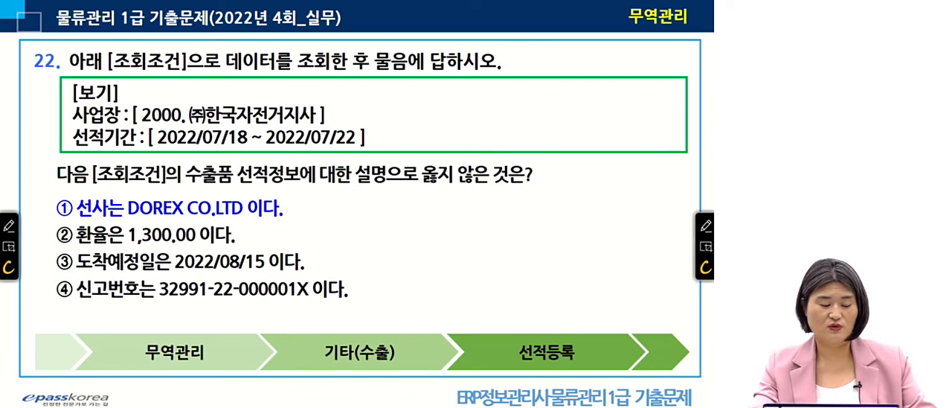
Switch back to iCUBE 핵심ERP and open 선적등록 under 기타(수출).
key(alt+Tab)
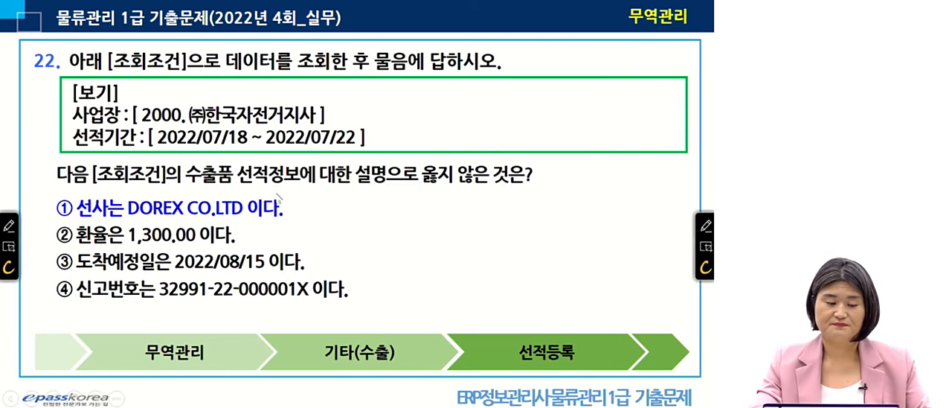
key(alt+Tab)
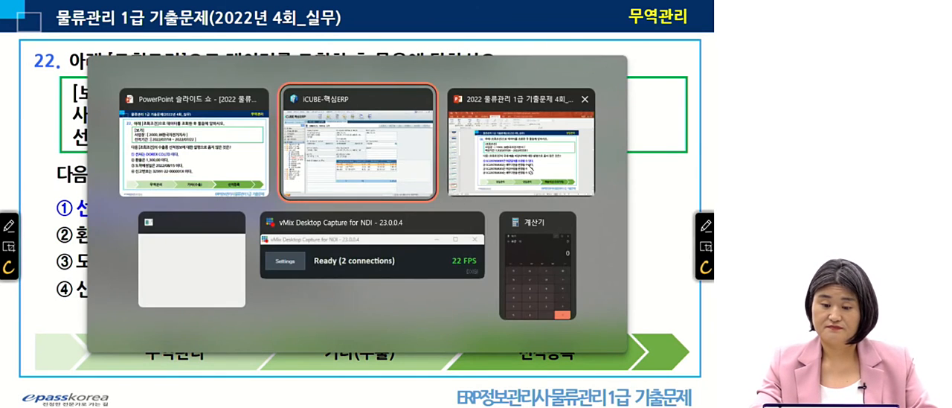
click(377, 155)
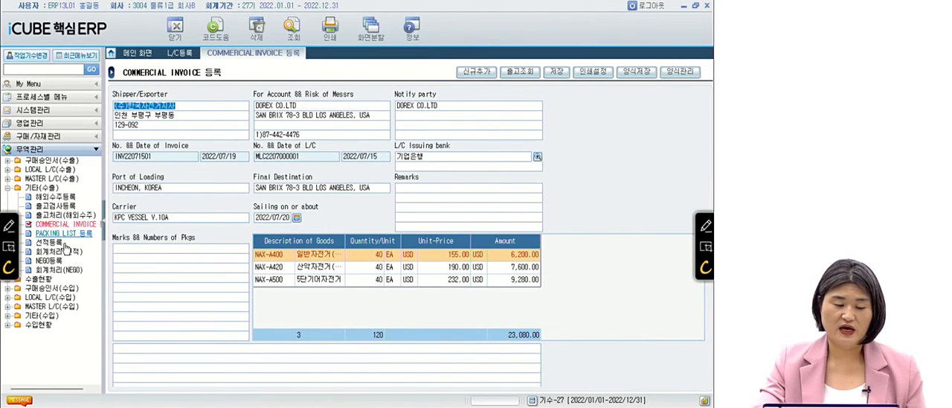
click(65, 244)
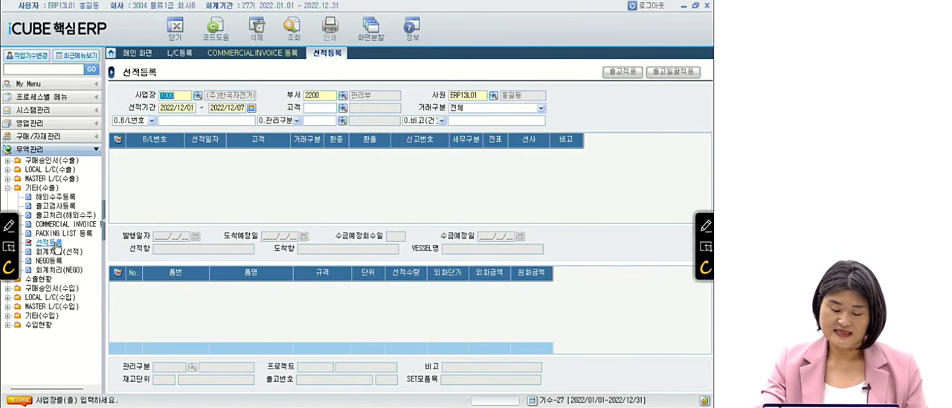
Query the shipments for 사업장 2000 with 선적기간 2022/07/18 to 2022/07/22.
text(2000)
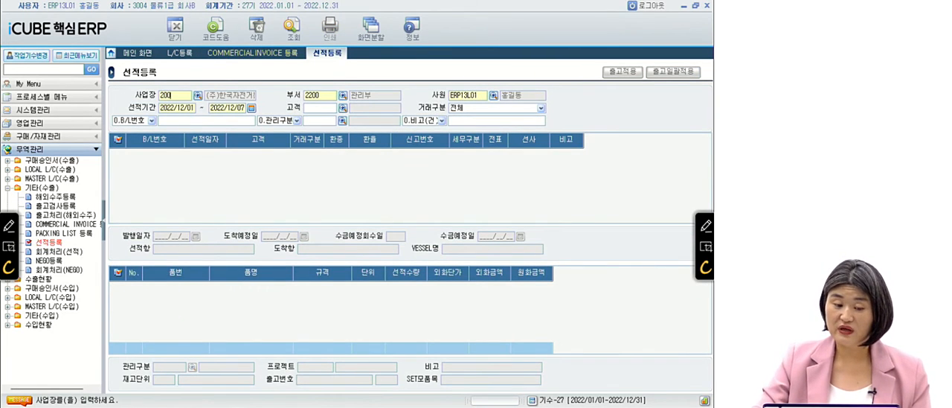
key(Return)
key(Return)
key(Return)
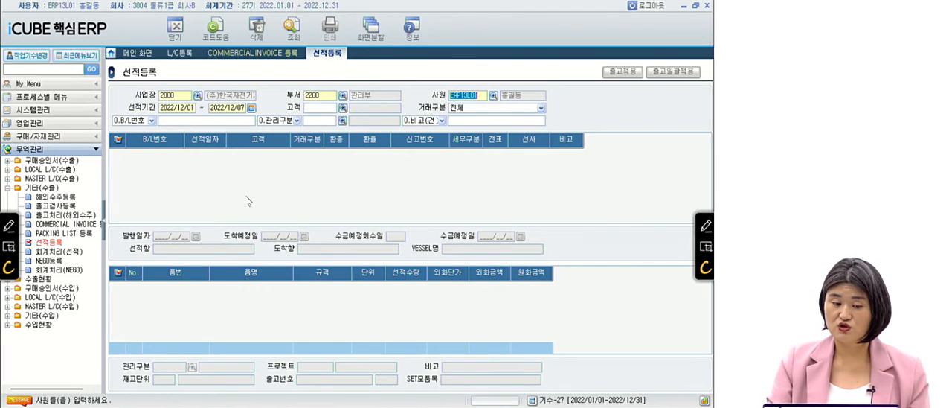
text(20220718)
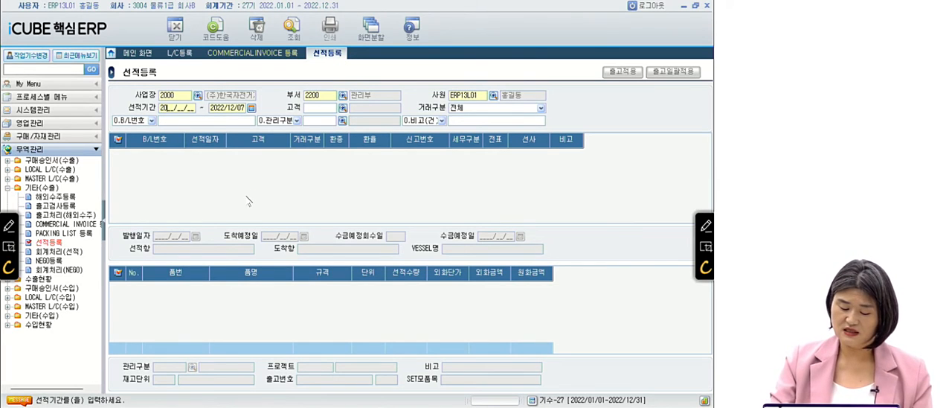
key(Return)
text(20220722)
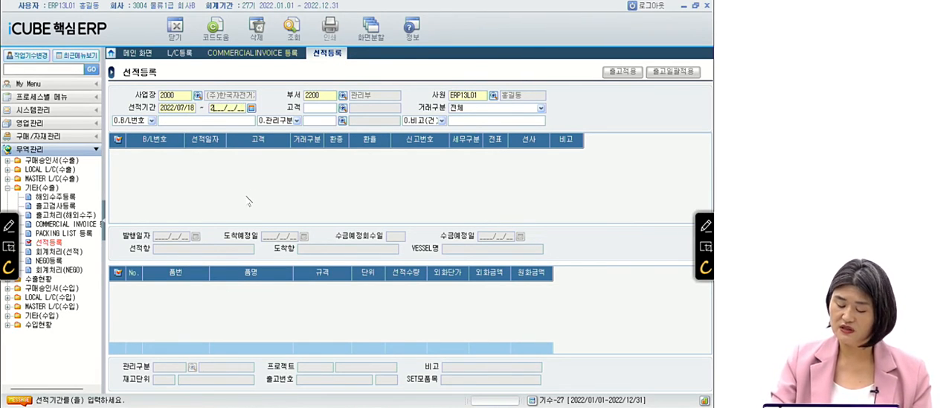
key(Return)
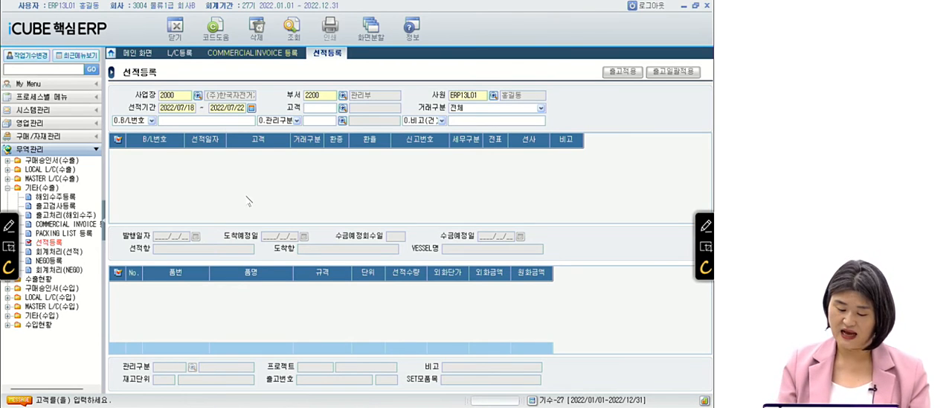
key(F12)
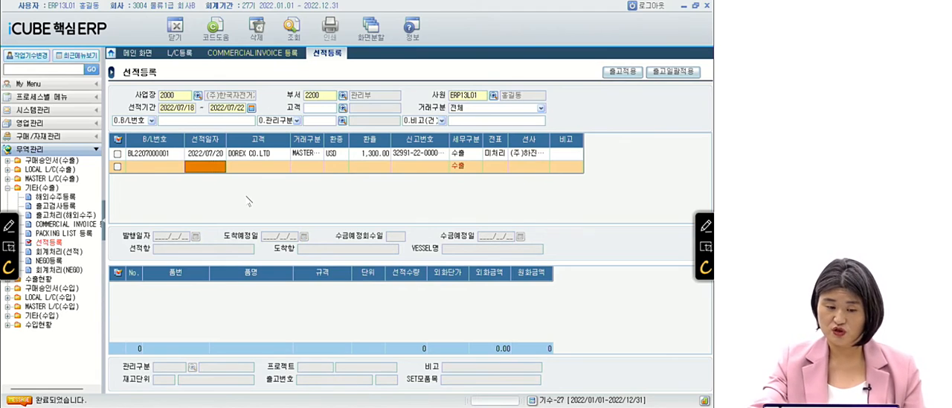
Select the DOREX CO.LTD shipment to load its details and widen the 거래구분, 신고번호 and 선사 columns to show their full values.
click(218, 154)
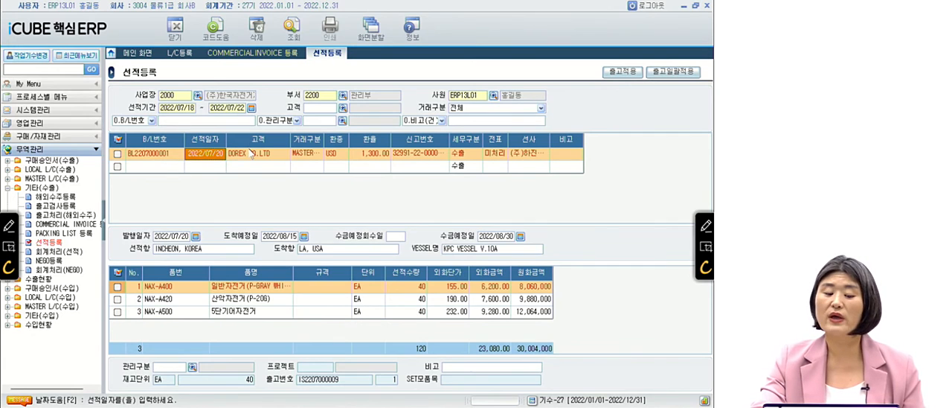
drag(324, 139, 340, 143)
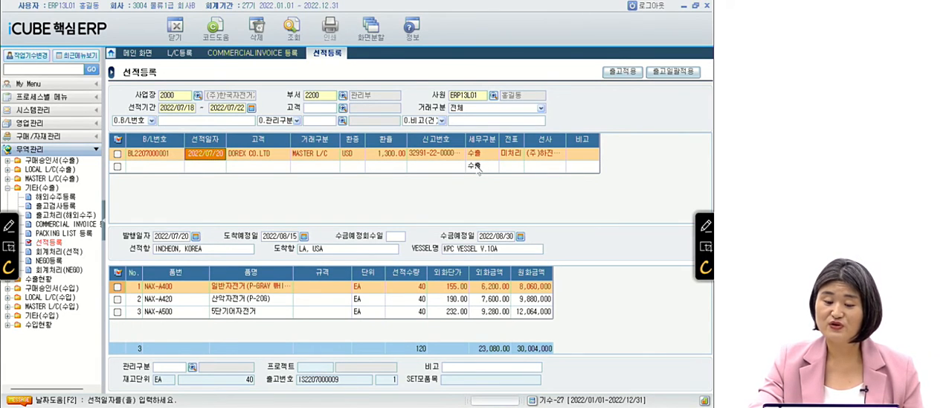
click(274, 157)
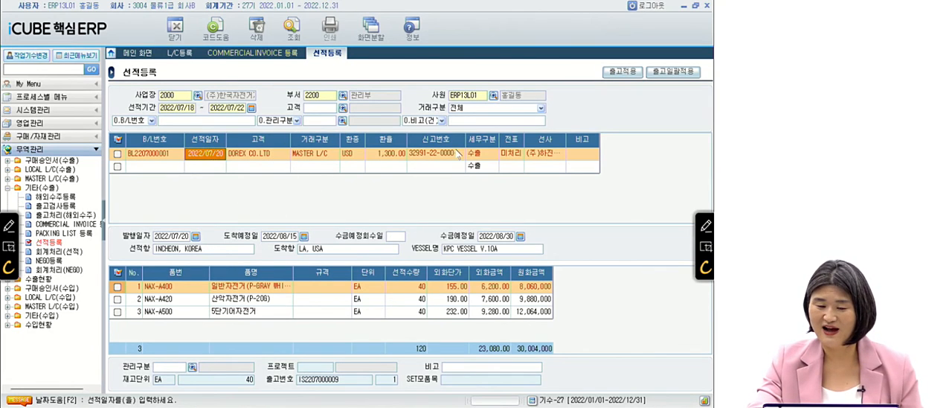
drag(467, 139, 487, 139)
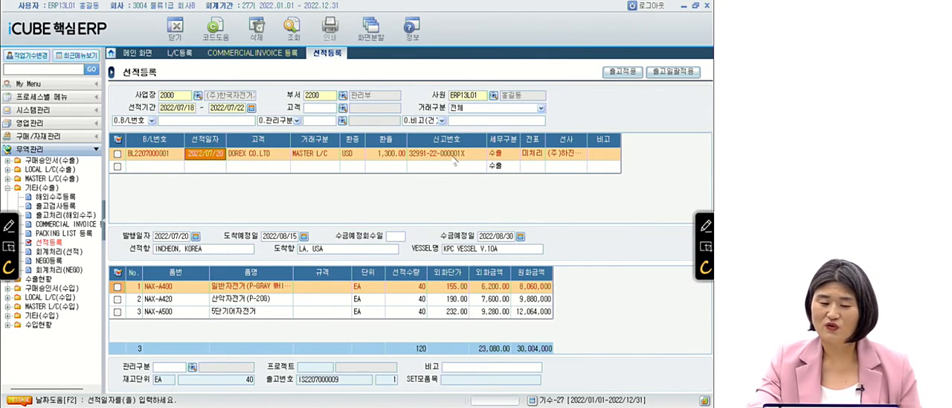
click(264, 154)
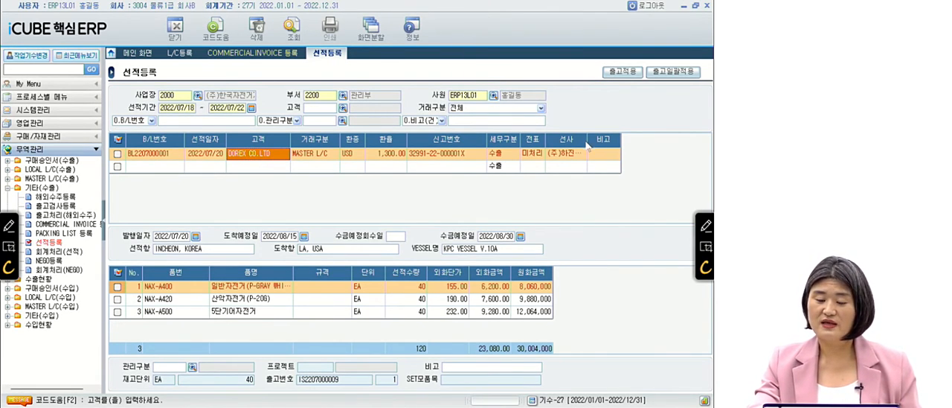
drag(586, 141, 606, 140)
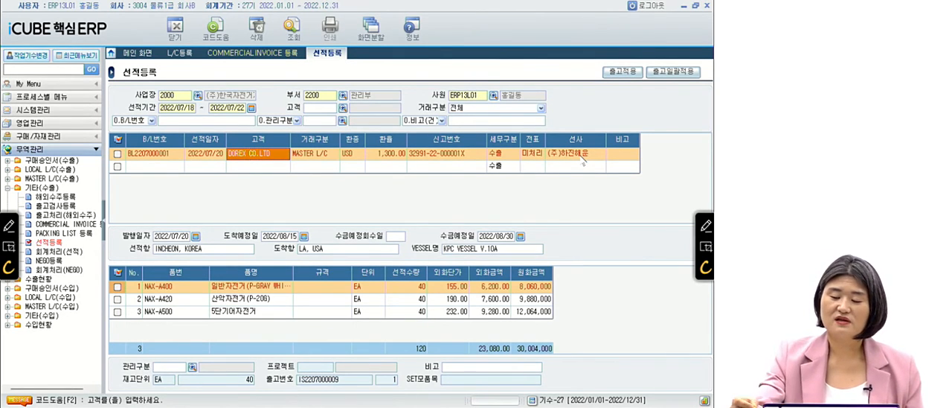
Circle the shipment's 선사 value in red ink and write a circled 1 above it.
click(706, 227)
drag(541, 141, 544, 133)
drag(603, 158, 595, 177)
mouse_move(623, 87)
mouse_down()
mouse_move(620, 119)
mouse_move(635, 128)
mouse_up()
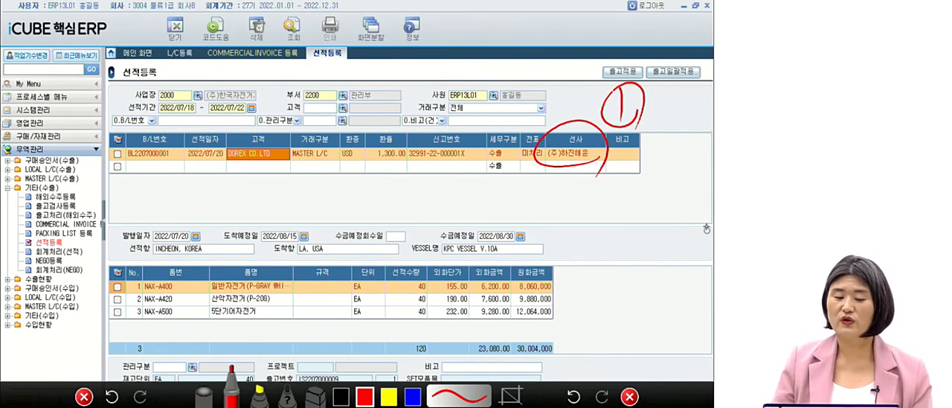
Add red check marks at 환율, 발행일자, 도착예정일, 수금예정회수일 and 수금예정일, and underline the 도착예정일 field.
drag(380, 120, 413, 102)
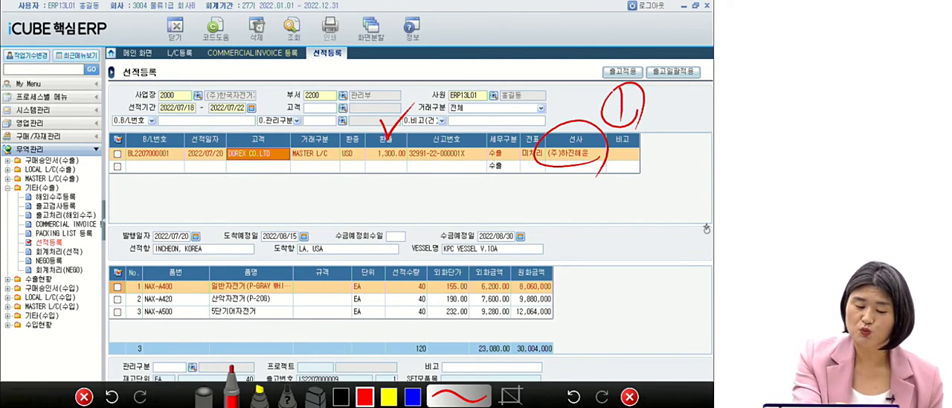
drag(132, 224, 145, 221)
drag(233, 222, 254, 212)
mouse_move(357, 219)
mouse_down()
mouse_move(361, 235)
mouse_move(378, 214)
mouse_up()
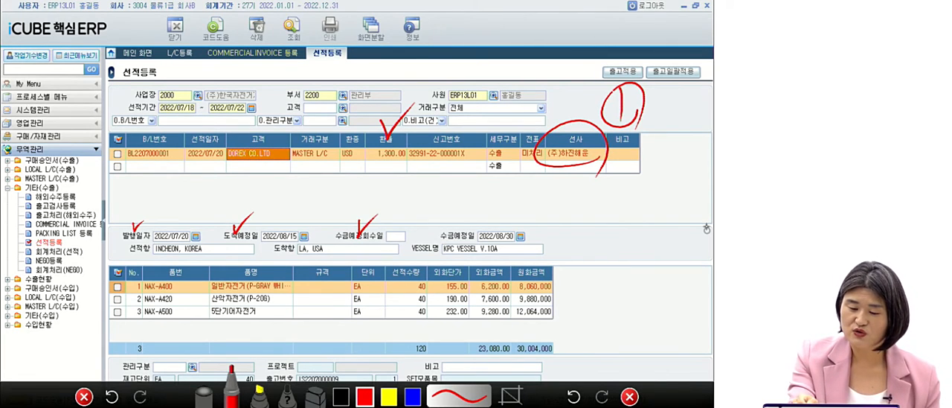
drag(459, 222, 485, 209)
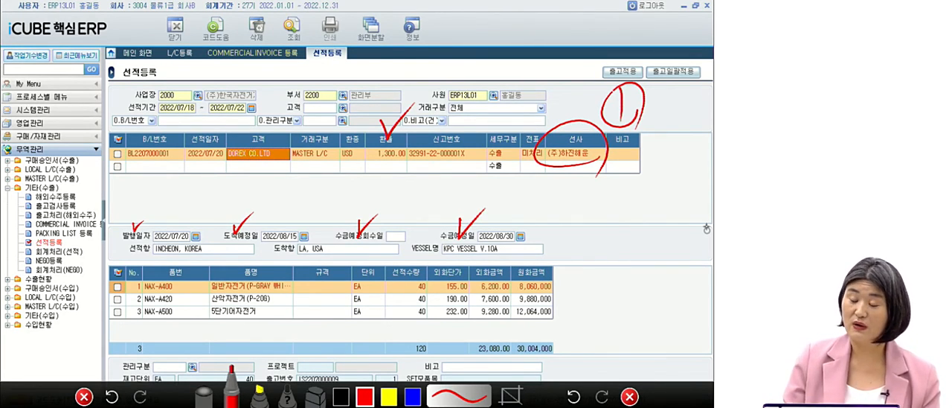
drag(220, 239, 318, 246)
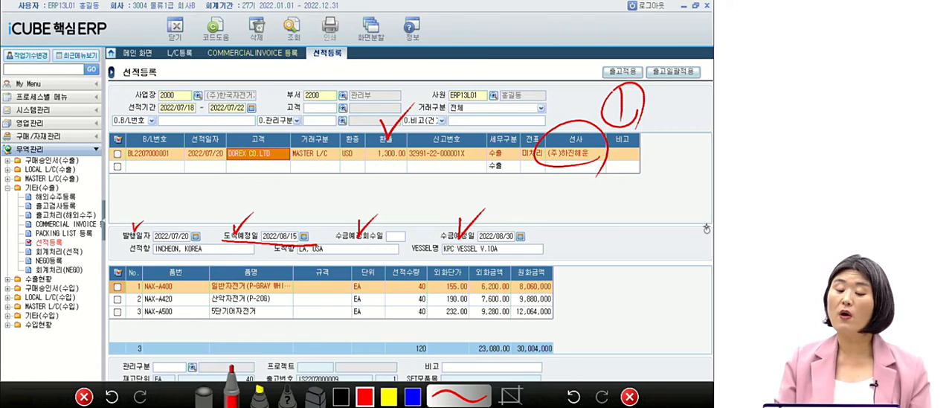
Add a red check mark at 신고번호, circle its value in red ink, and close the screen annotation.
drag(451, 119, 479, 112)
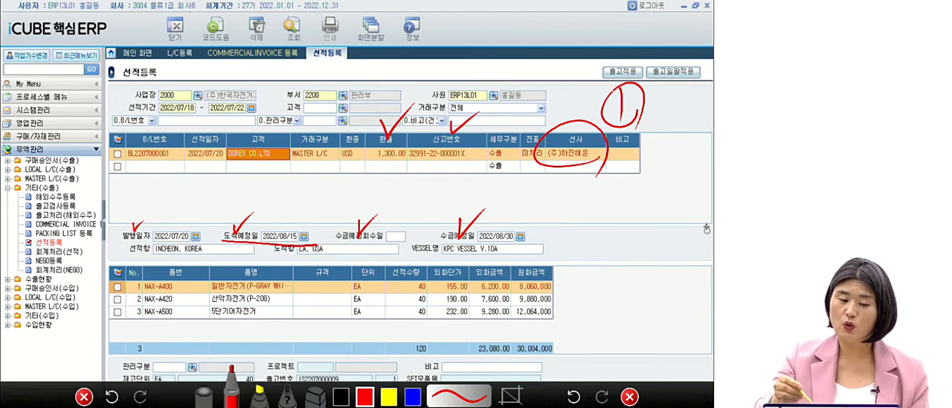
mouse_move(485, 172)
mouse_down()
mouse_move(421, 185)
mouse_move(472, 119)
mouse_move(471, 202)
mouse_up()
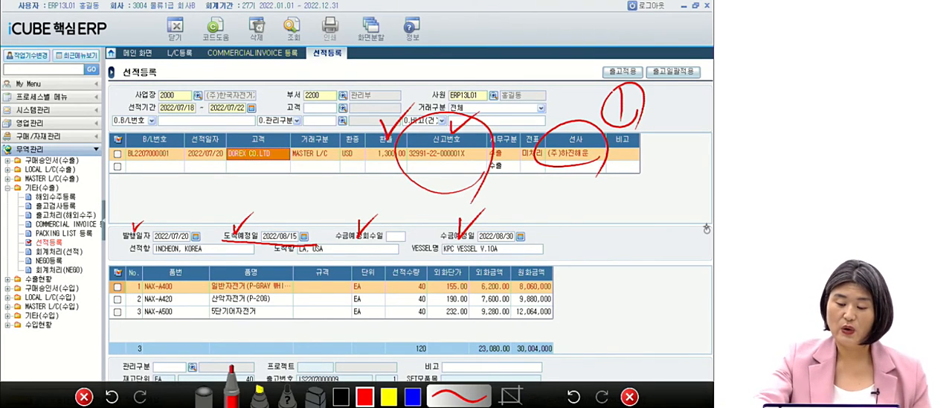
click(629, 395)
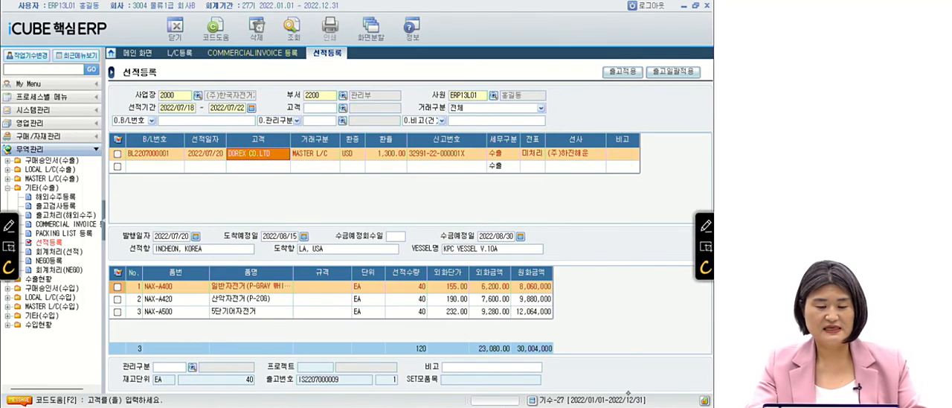
Switch to the PowerPoint slide show and advance to question 23 to read its 조회조건 and answer choices.
key(alt+Tab)
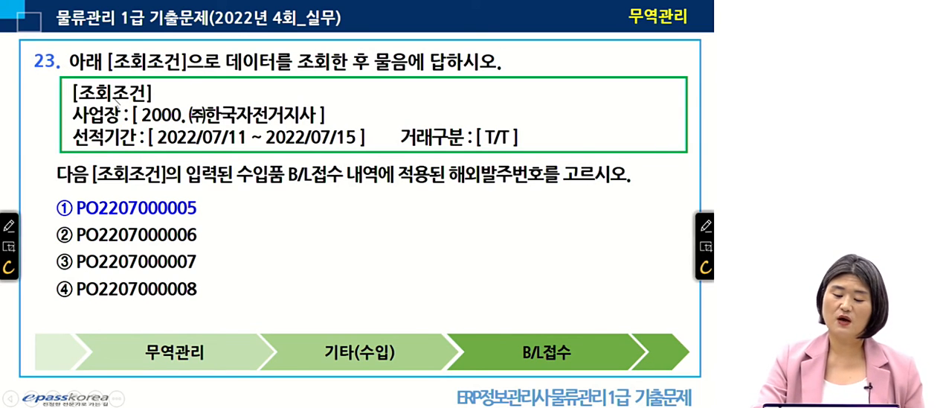
click(271, 183)
click(270, 183)
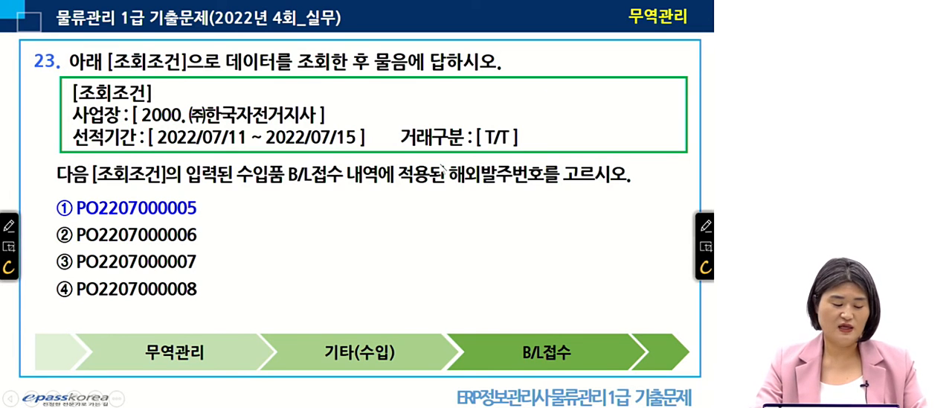
Switch back to iCUBE 핵심ERP, collapse 기타(수출), and open B/L접수 under 기타(수입).
key(alt+Tab)
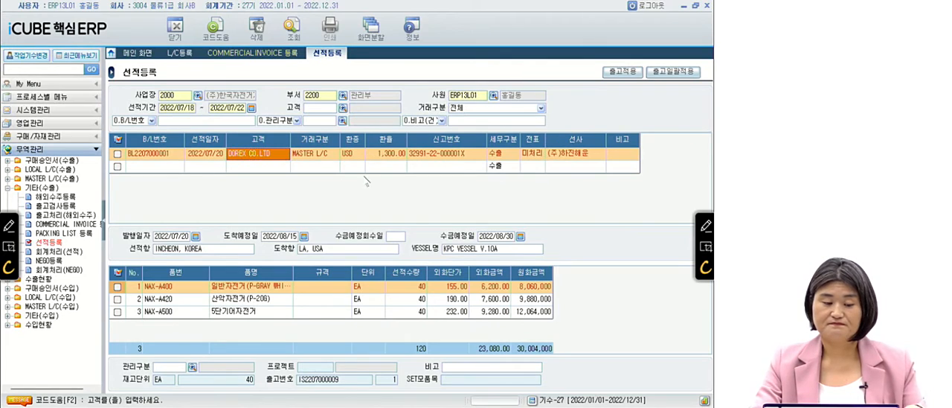
click(30, 188)
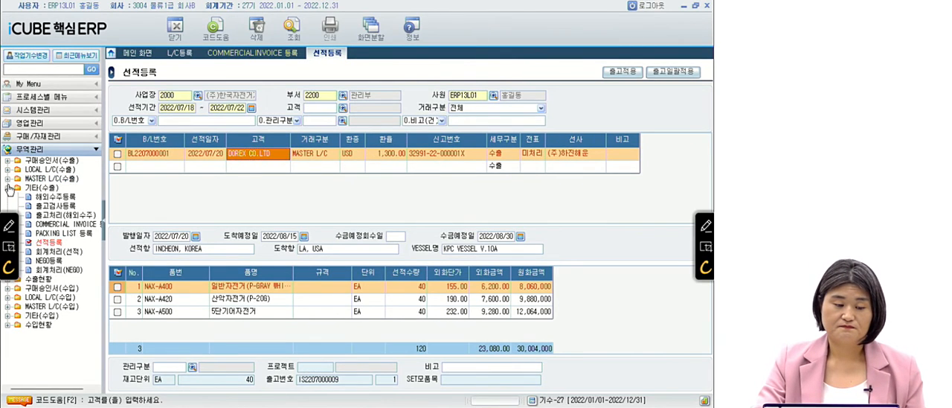
click(8, 188)
double_click(43, 233)
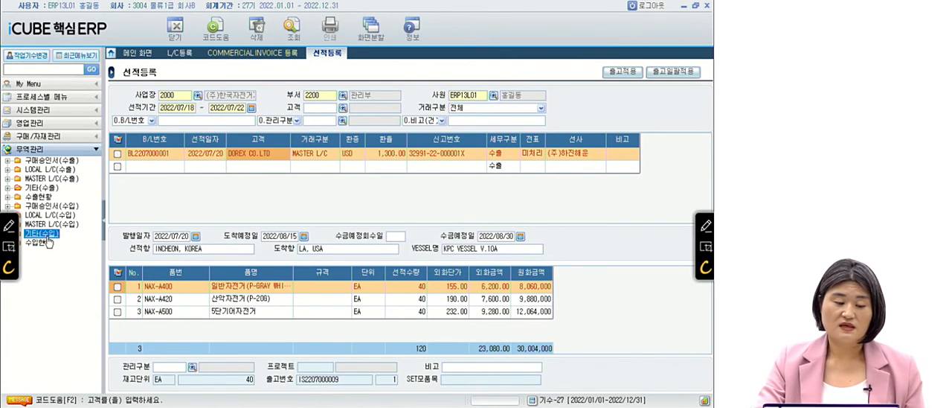
click(47, 252)
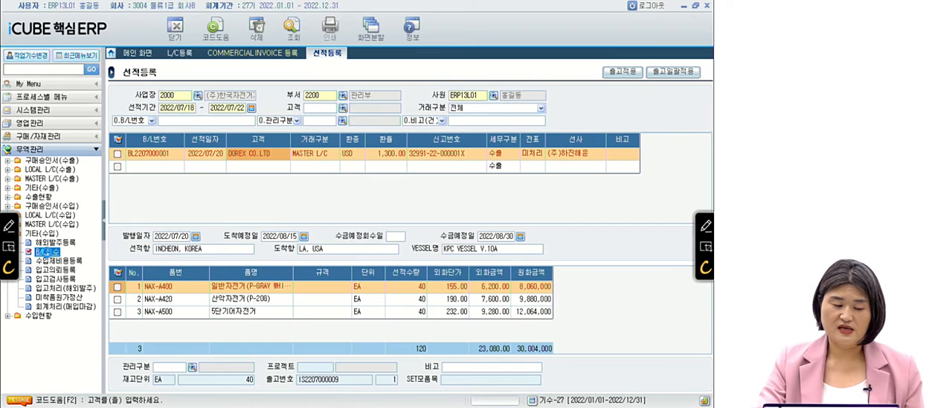
double_click(47, 252)
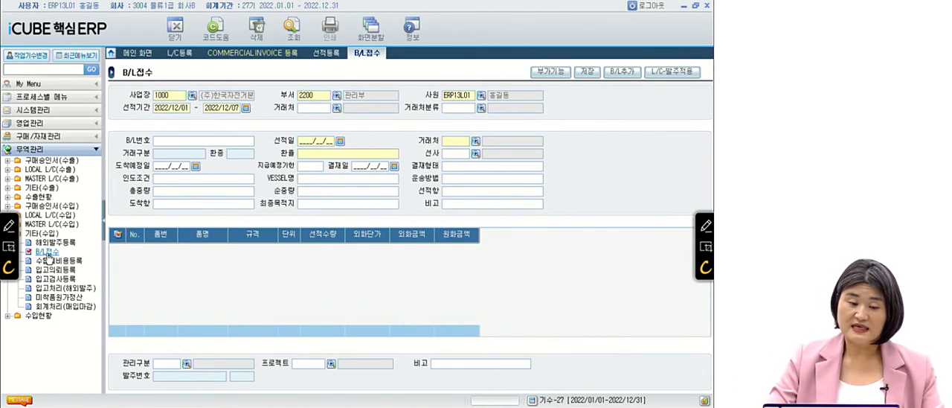
Query the B/L receipts for 사업장 2000 with 선적기간 2022/07/11 to 2022/07/15.
click(174, 96)
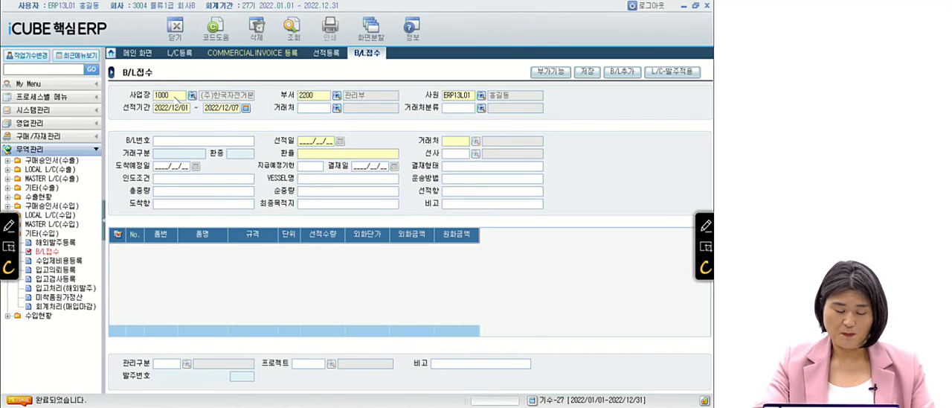
text(2000)
key(Return)
key(Return)
key(Return)
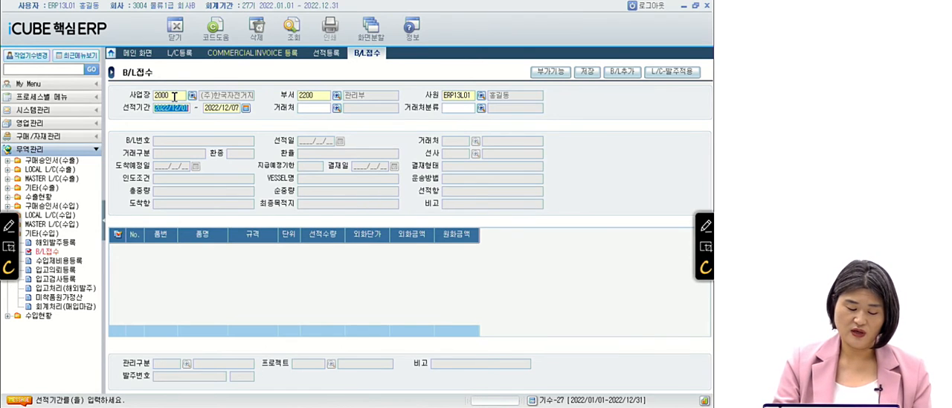
text(2022/07/)
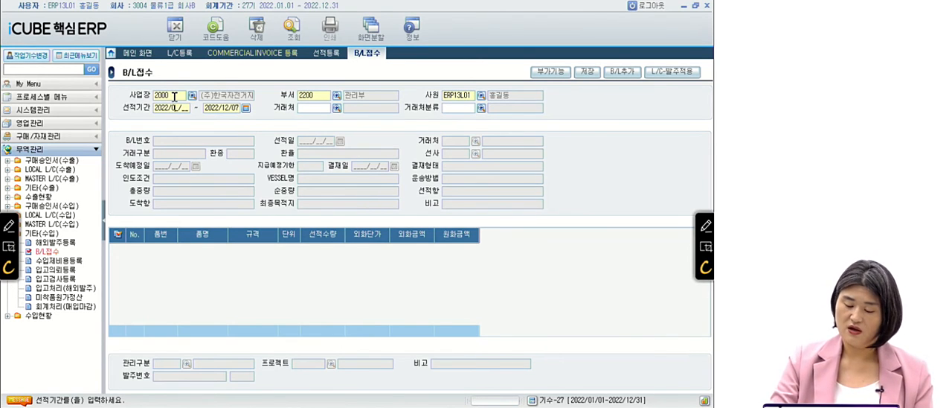
text(11)
key(Return)
text(20220715)
key(Return)
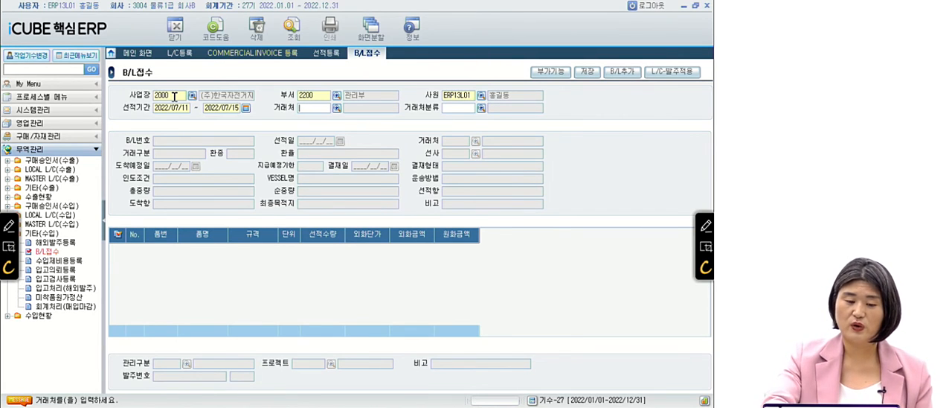
key(F12)
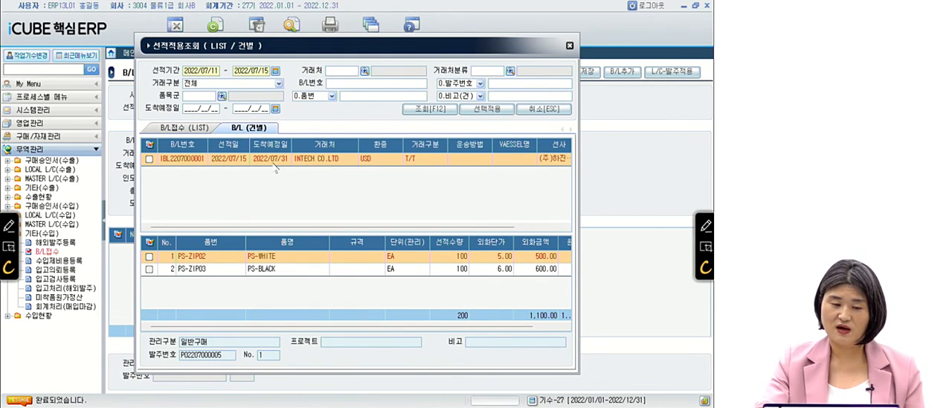
Filter the B/L list by 거래구분 4. T/T and load the INTECH CO.LTD B/L into the B/L접수 form.
click(212, 72)
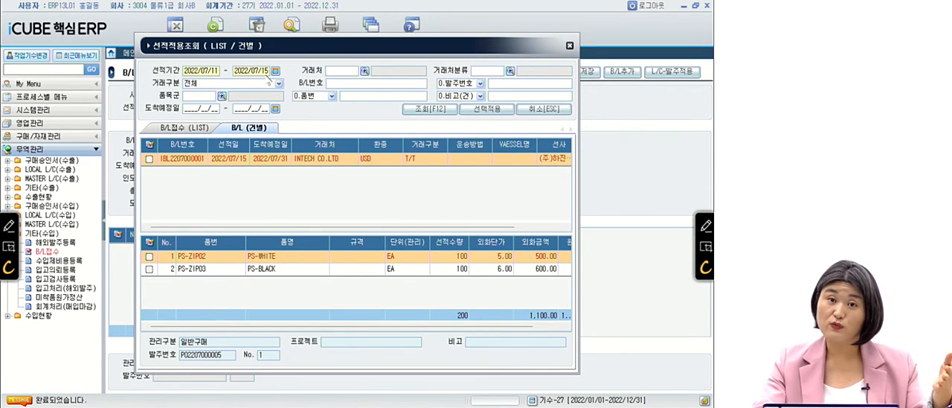
click(256, 128)
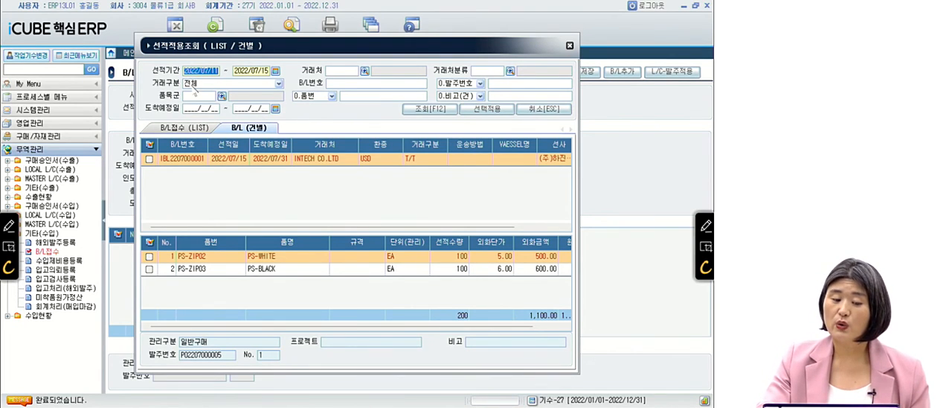
click(278, 84)
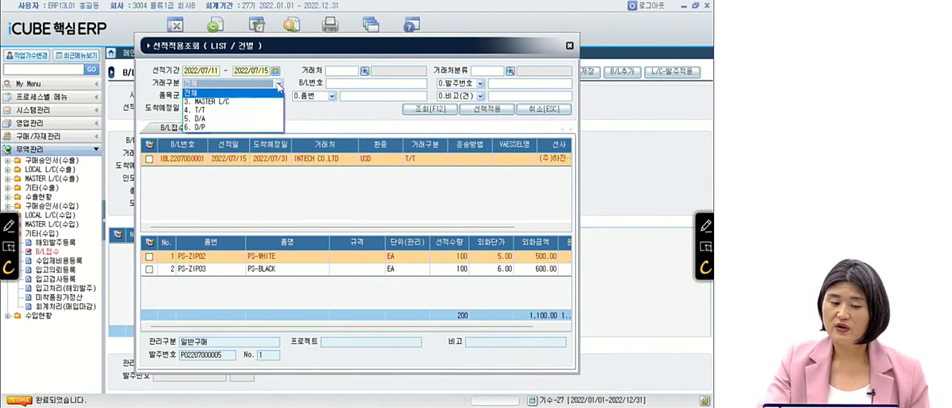
click(203, 110)
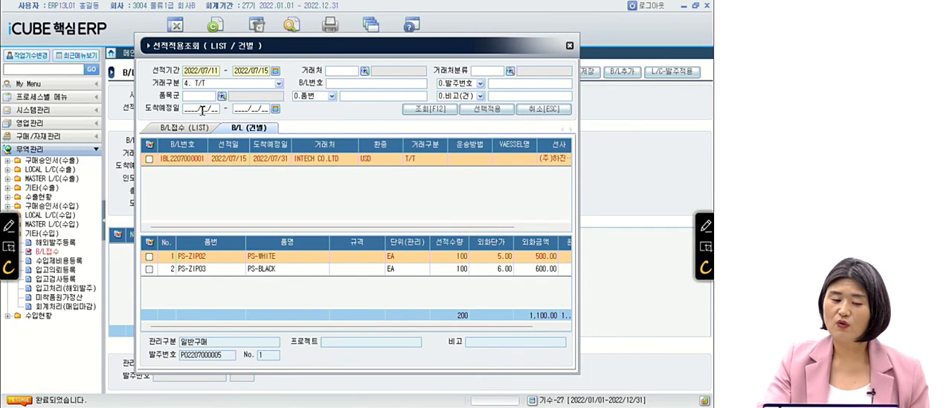
click(414, 110)
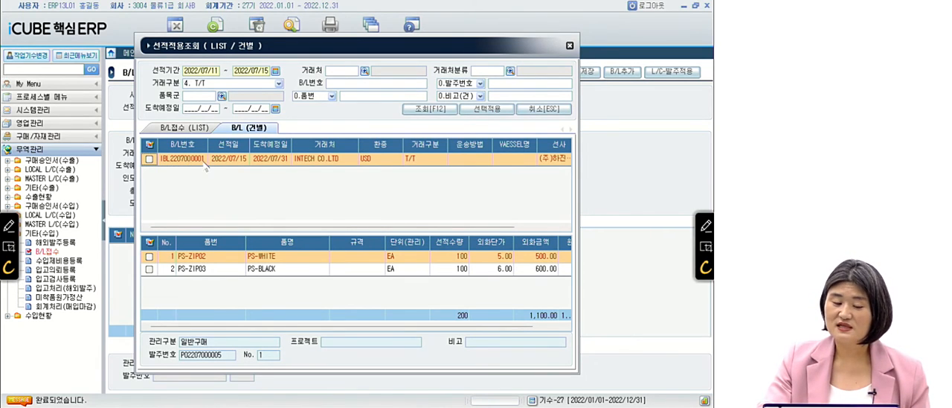
click(148, 158)
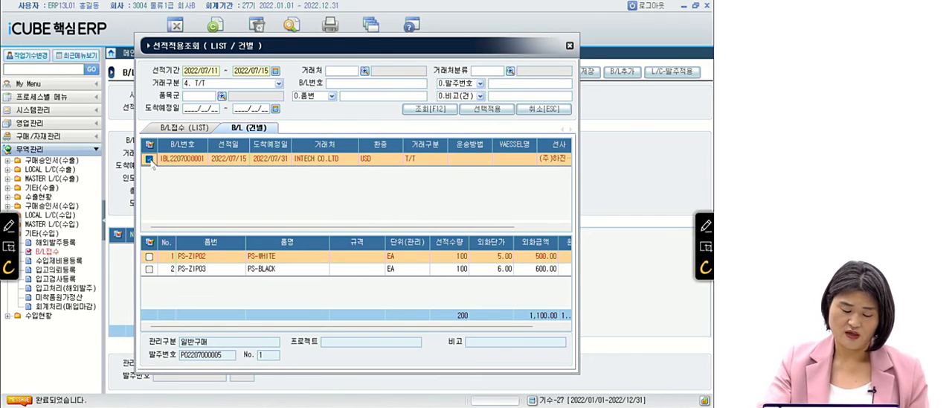
click(495, 110)
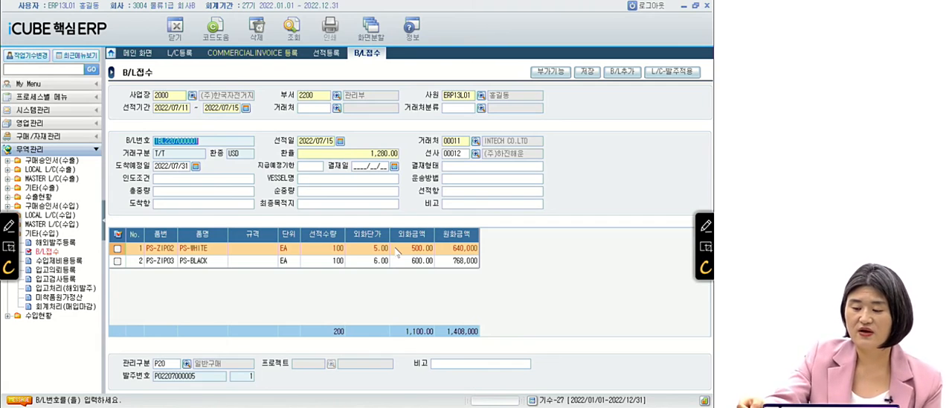
Bracket the 발주번호 field in red ink and draw an arrow pointing at its value.
click(703, 225)
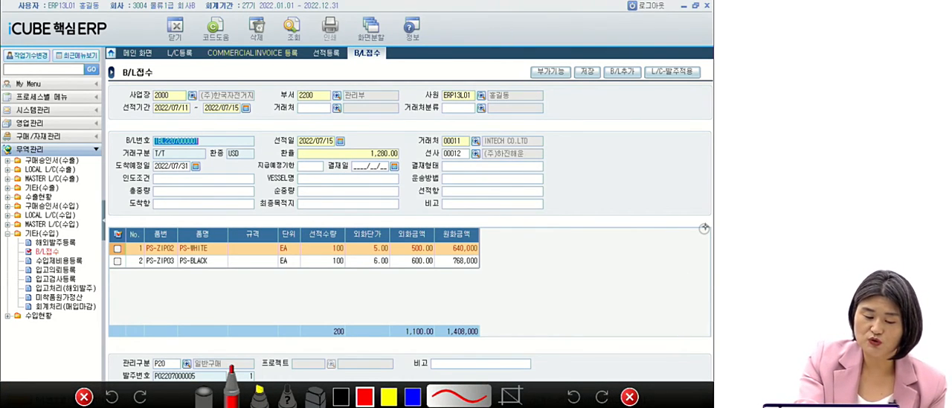
drag(124, 362, 117, 380)
mouse_move(197, 360)
mouse_down()
mouse_move(215, 372)
mouse_move(191, 381)
mouse_up()
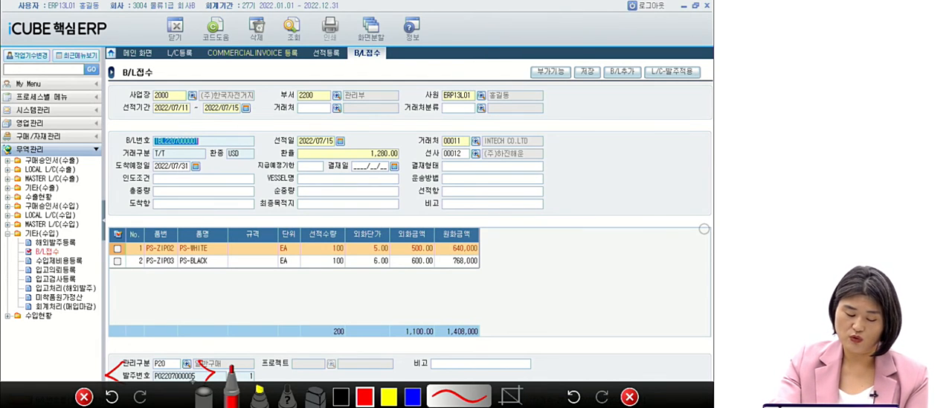
drag(171, 374, 210, 313)
drag(165, 356, 170, 375)
drag(189, 350, 173, 371)
Write 해외발주 in red ink at the arrow's tail, and close the screen annotation.
mouse_move(217, 295)
mouse_down()
mouse_move(244, 315)
mouse_move(262, 298)
mouse_move(322, 275)
mouse_up()
drag(289, 323, 318, 315)
drag(303, 276, 346, 266)
drag(312, 299, 355, 275)
drag(347, 281, 353, 325)
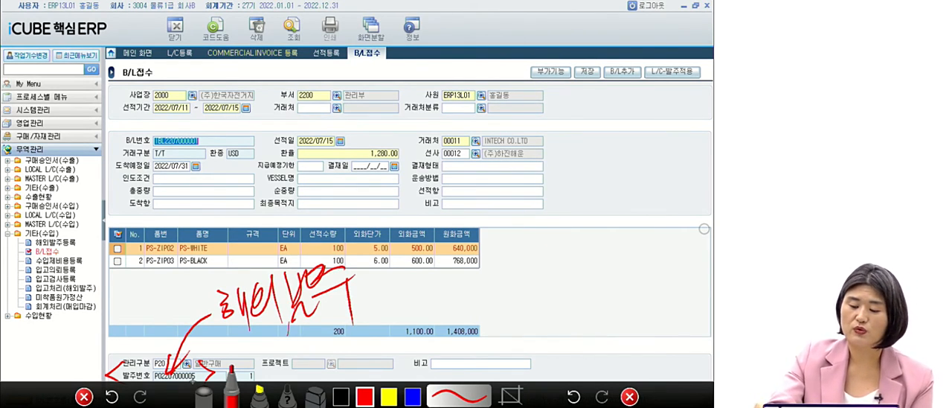
click(629, 394)
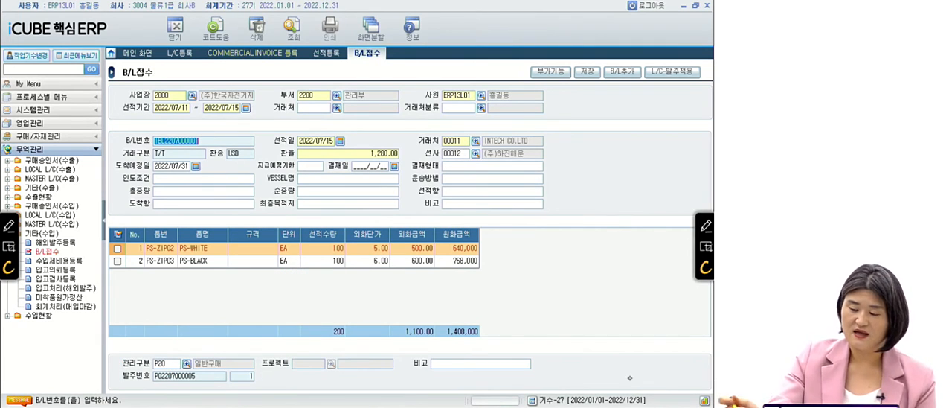
key(ctrl)
key(ctrl)
key(ctrl)
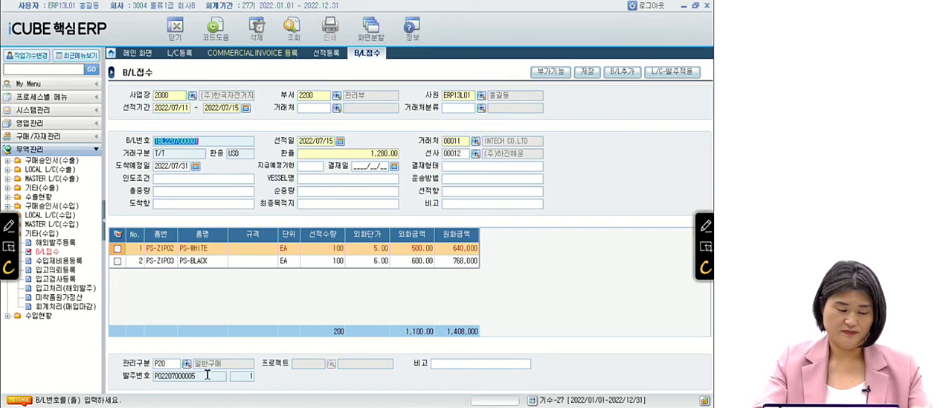
Switch to the PowerPoint slide show and advance to question 24 on 수입제비용등록.
key(alt+Tab)
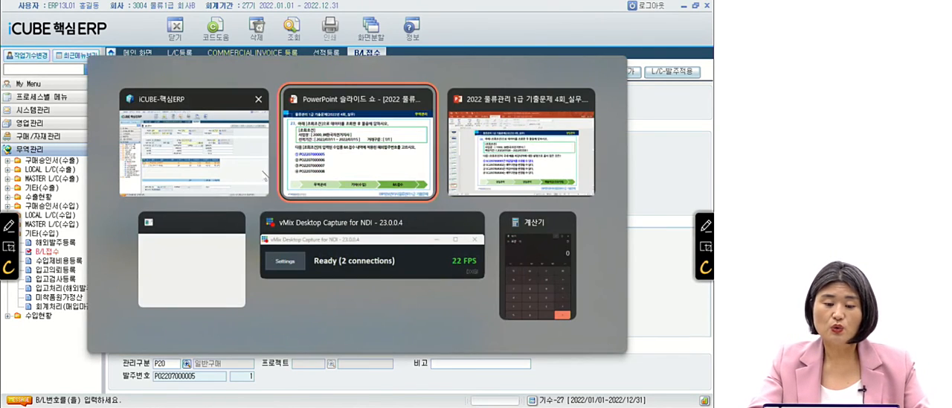
click(357, 172)
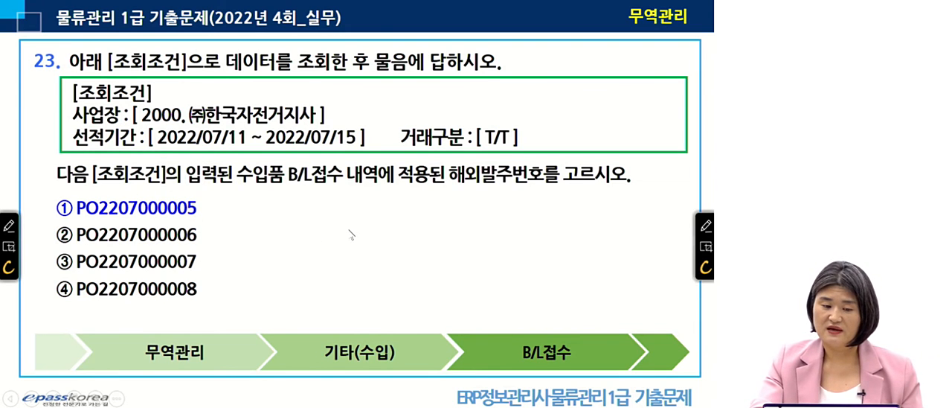
key(Page_Down)
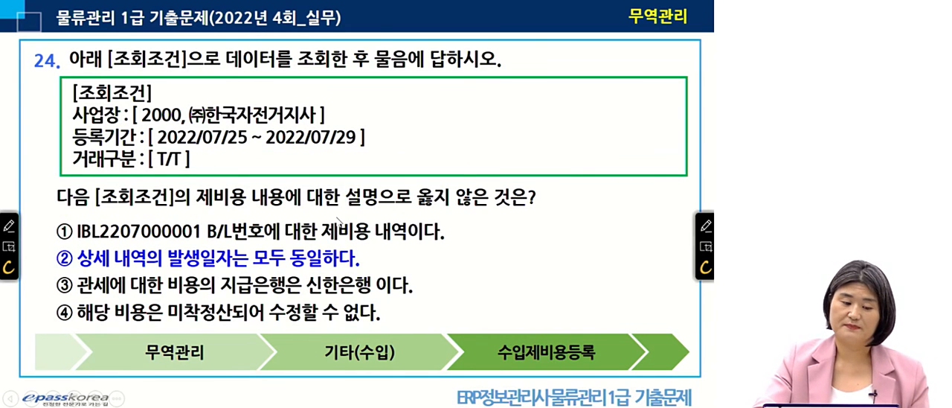